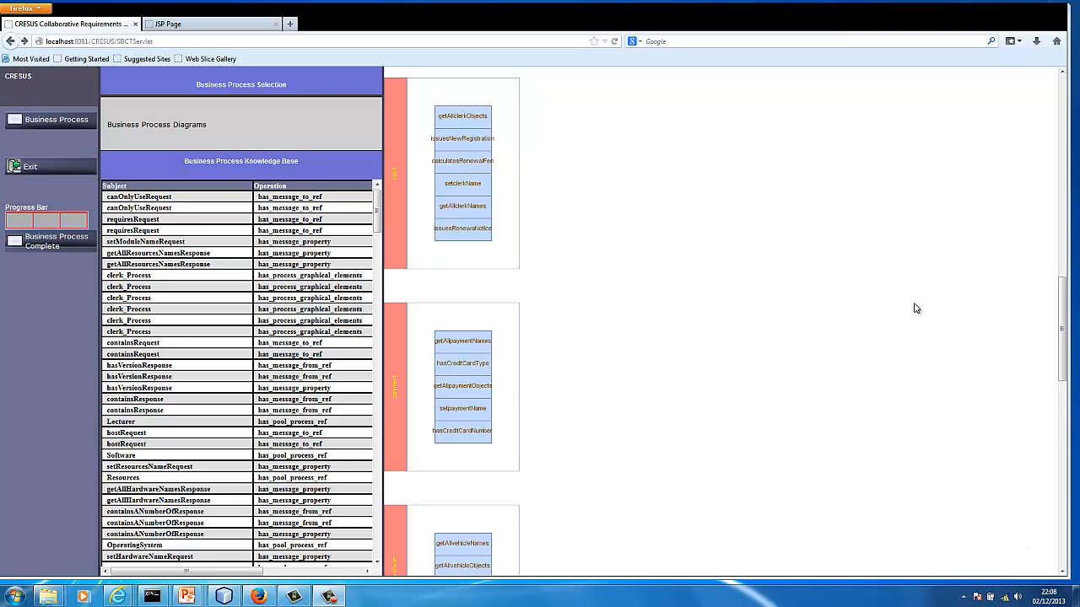
Select the Higher_Education business process diagram, its clerk pool and the clerk_Process process
click(180, 126)
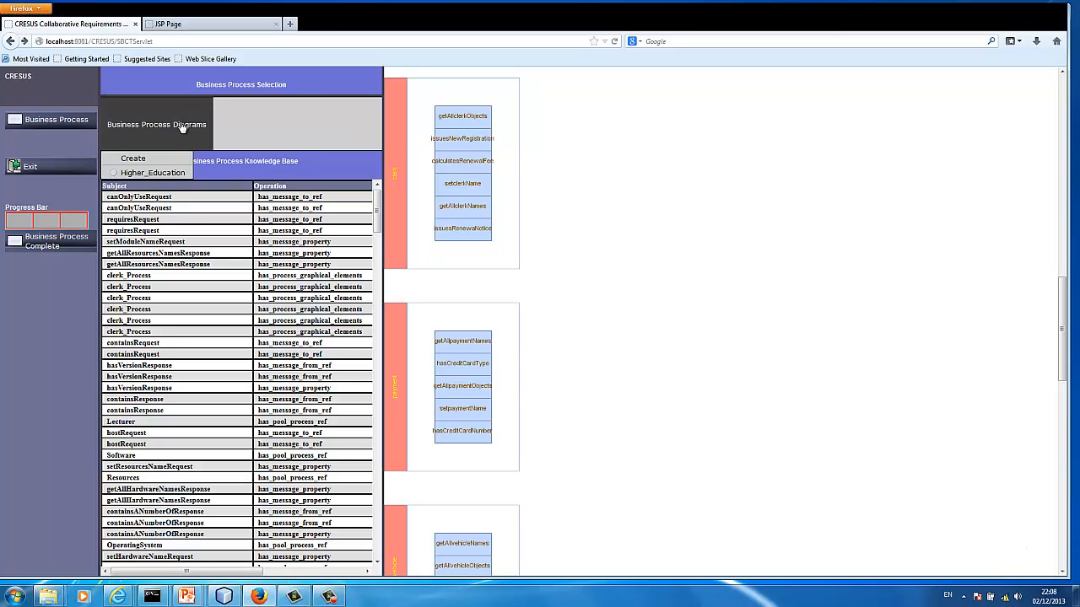
click(163, 175)
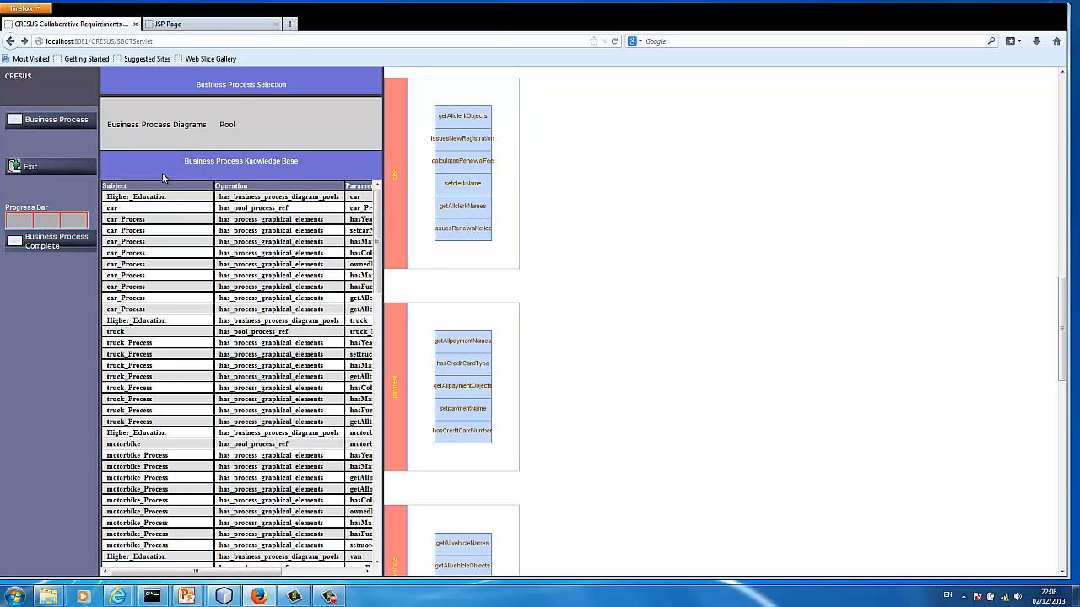
click(233, 133)
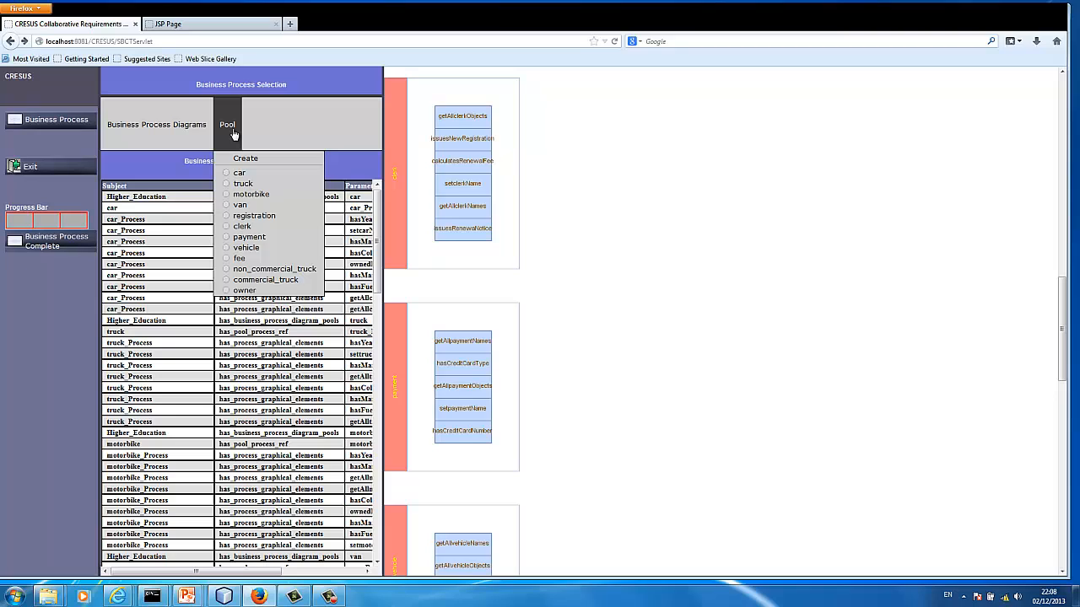
click(250, 228)
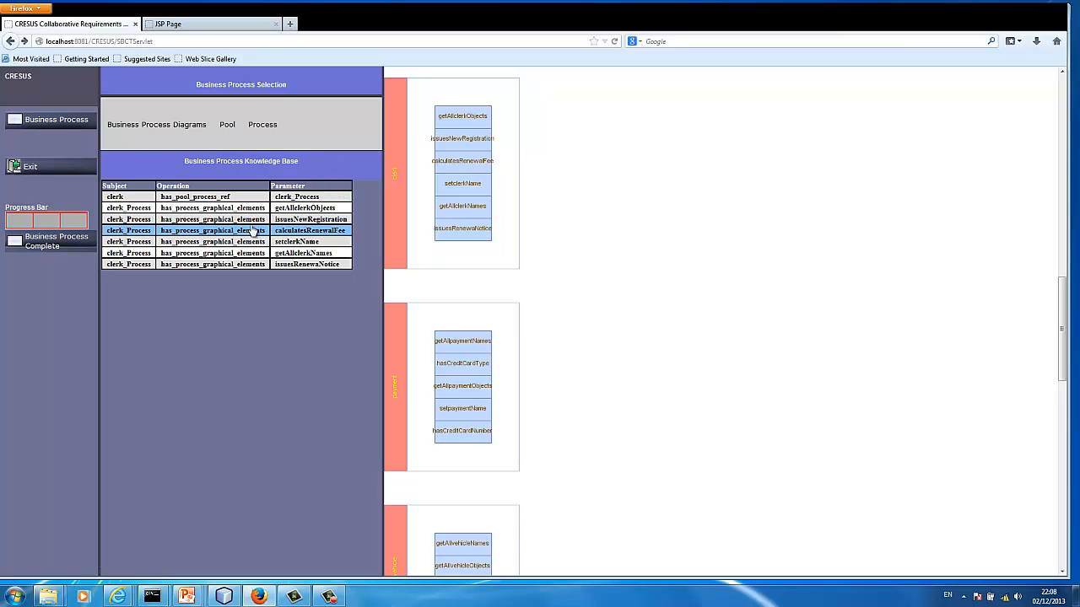
click(267, 138)
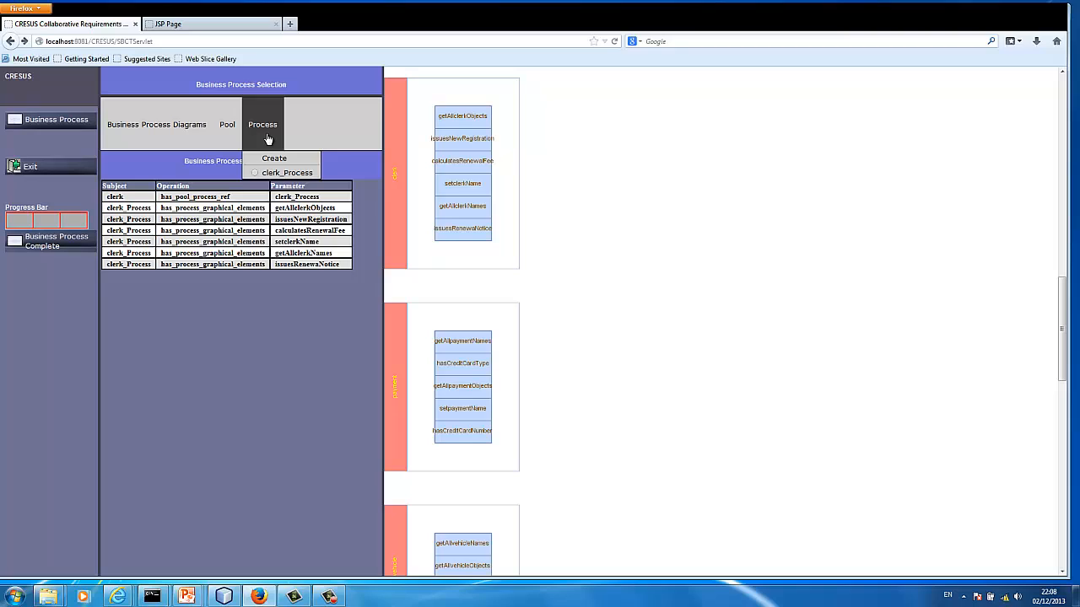
click(274, 174)
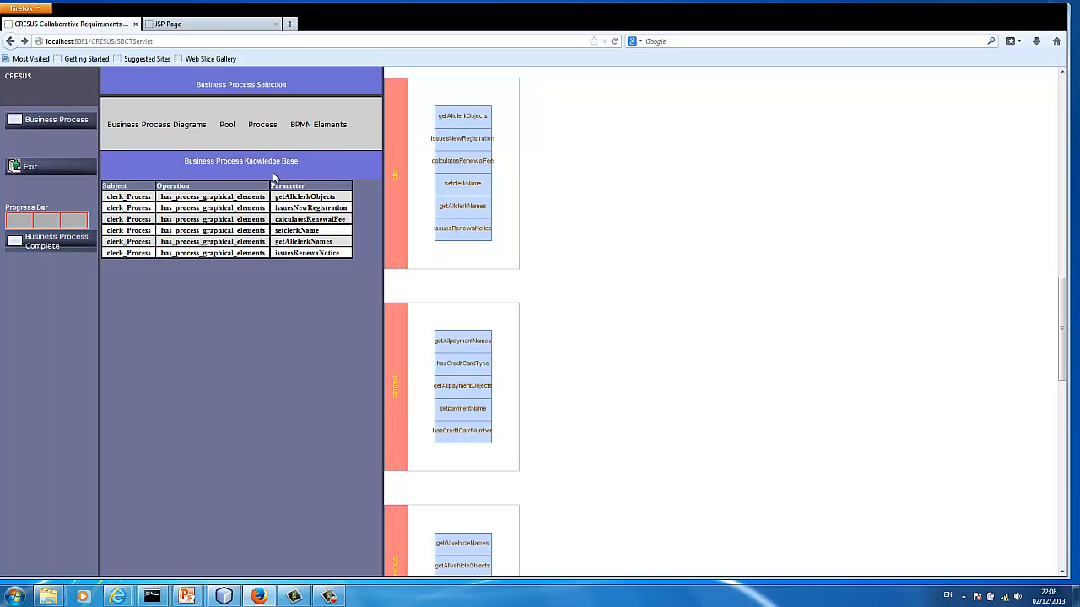
Create a start event named StartClerk in the clerk process and close the editor
click(325, 136)
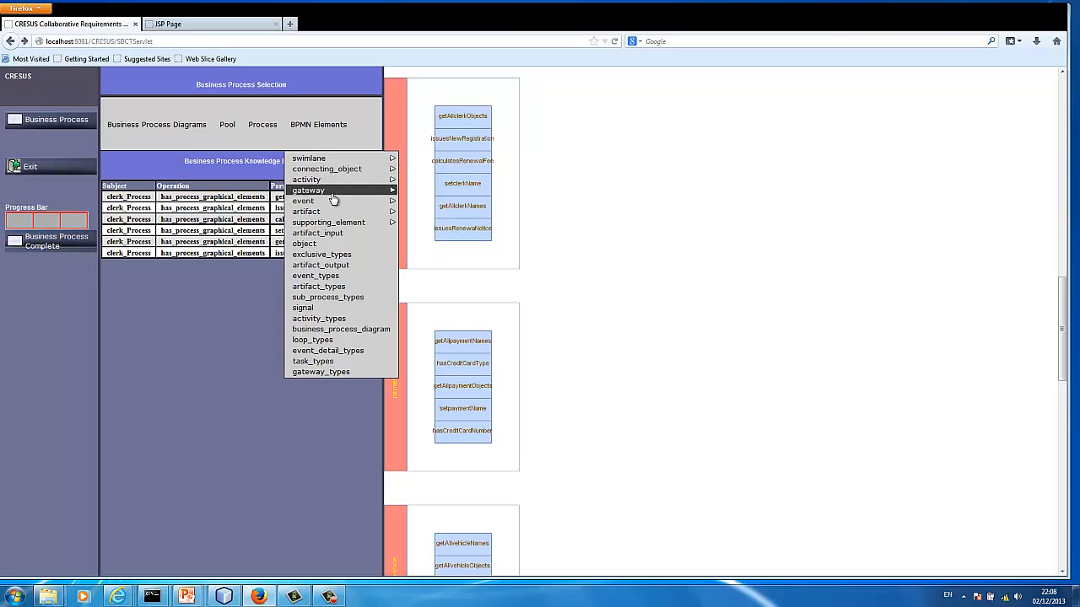
mouse_move(330, 200)
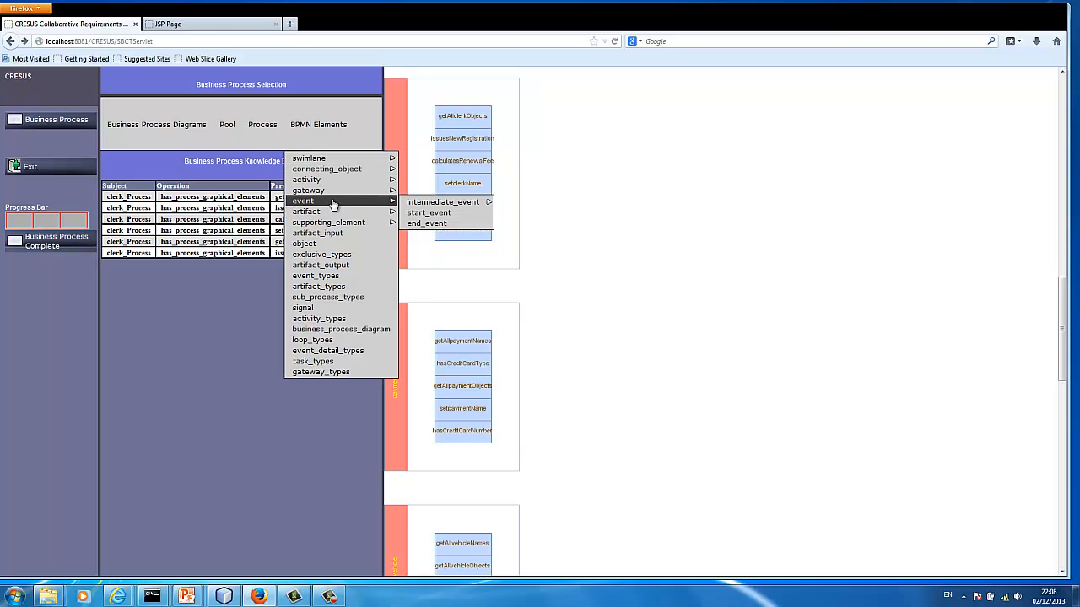
click(425, 214)
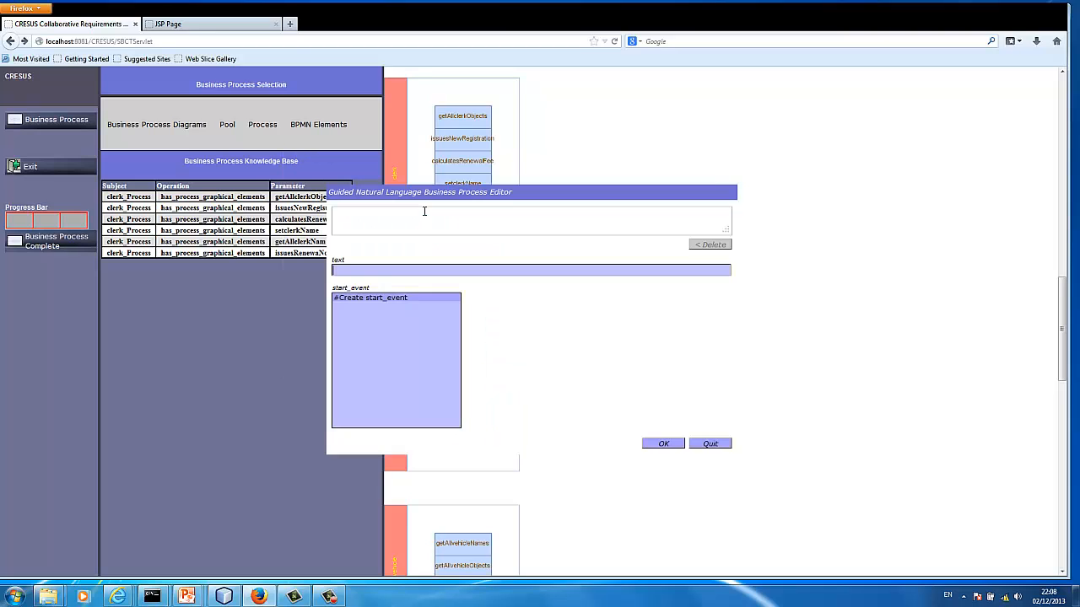
double_click(381, 300)
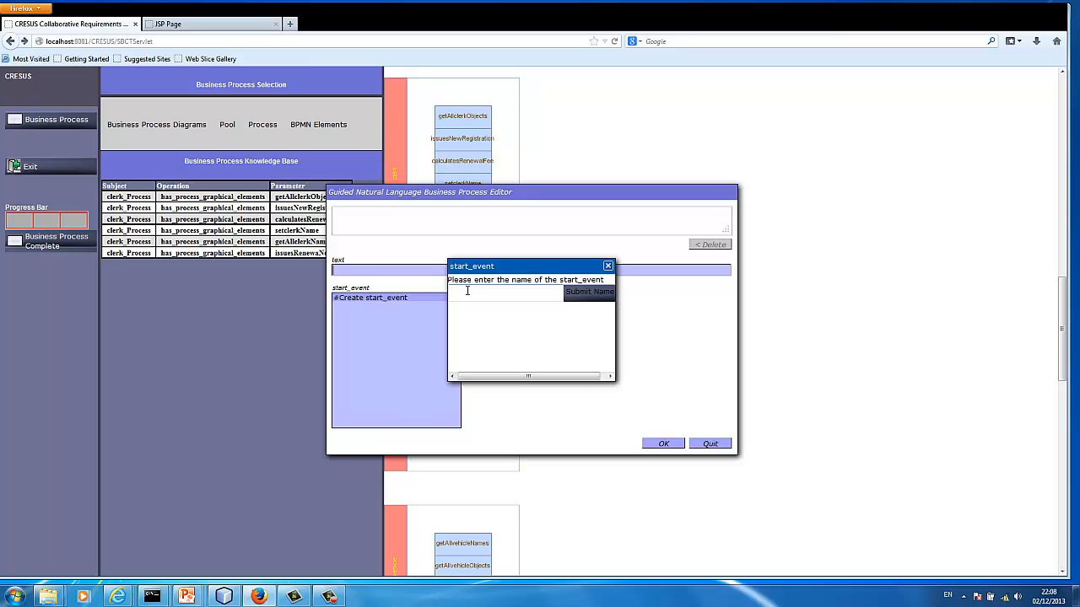
click(470, 293)
text(StartEve)
text(rk)
click(602, 293)
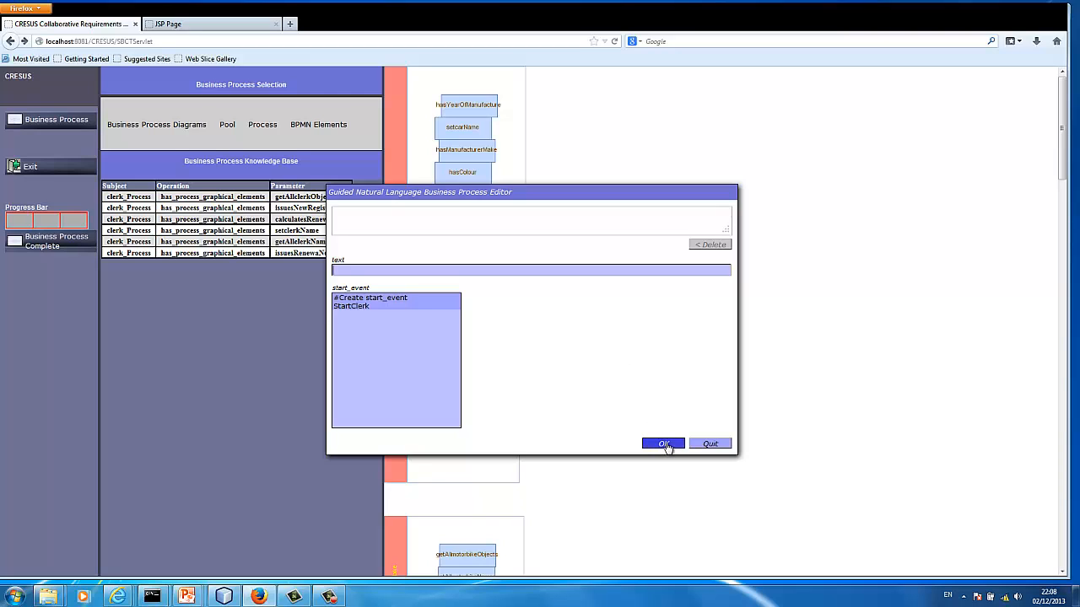
click(700, 447)
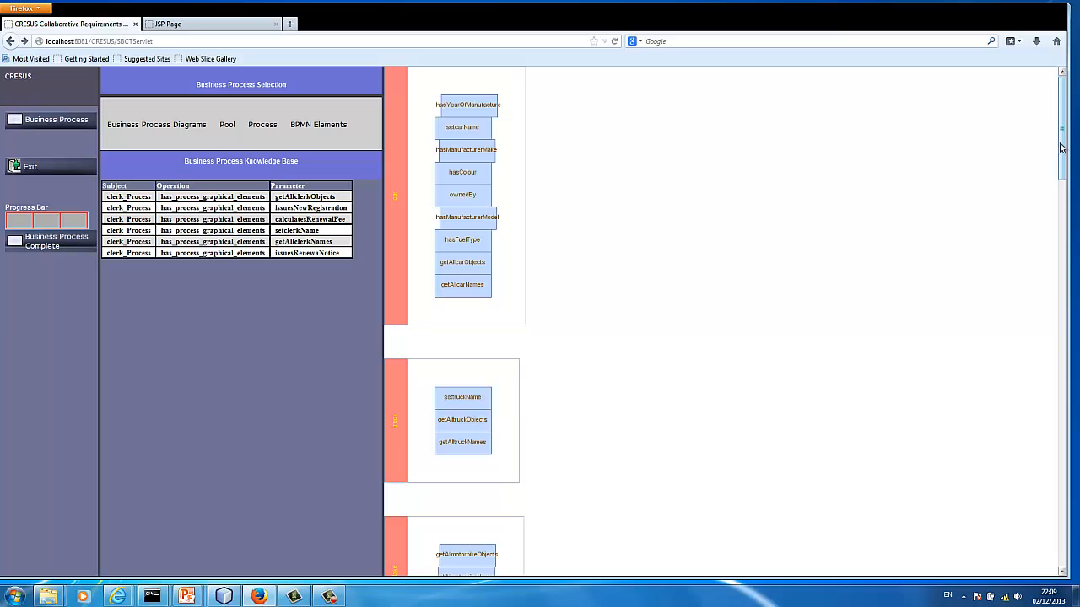
Create a receive task activity named GetRegistration in the clerk process and close the editor
drag(1061, 147, 1064, 283)
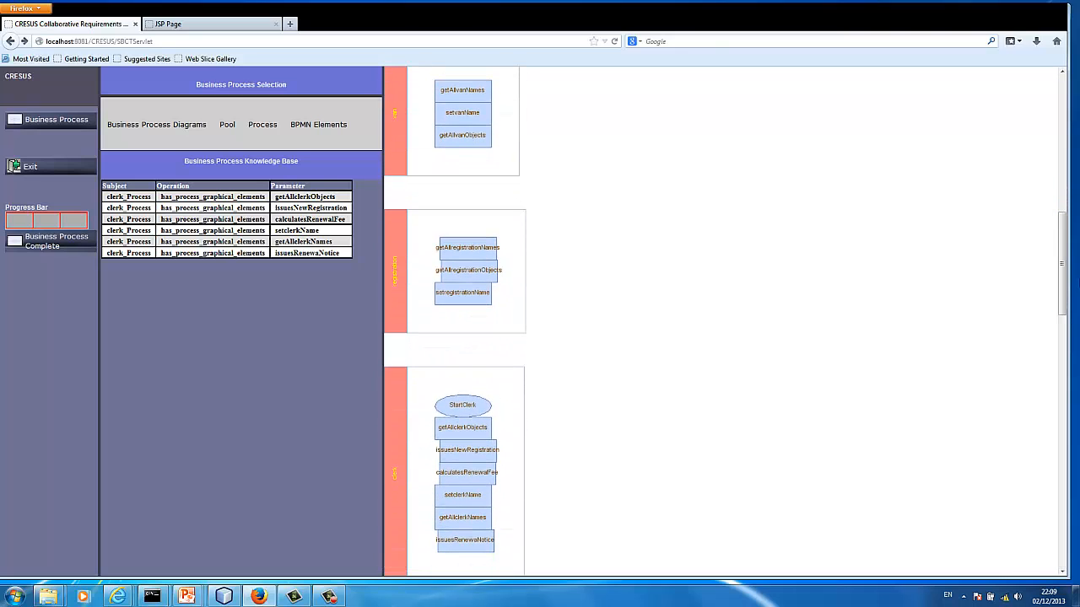
click(331, 133)
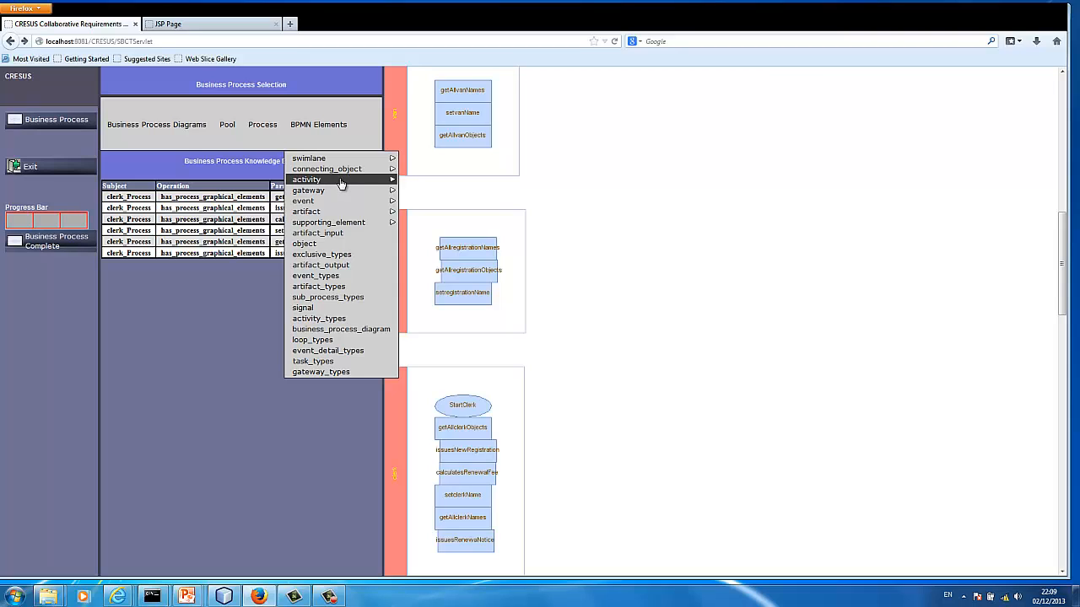
mouse_move(341, 183)
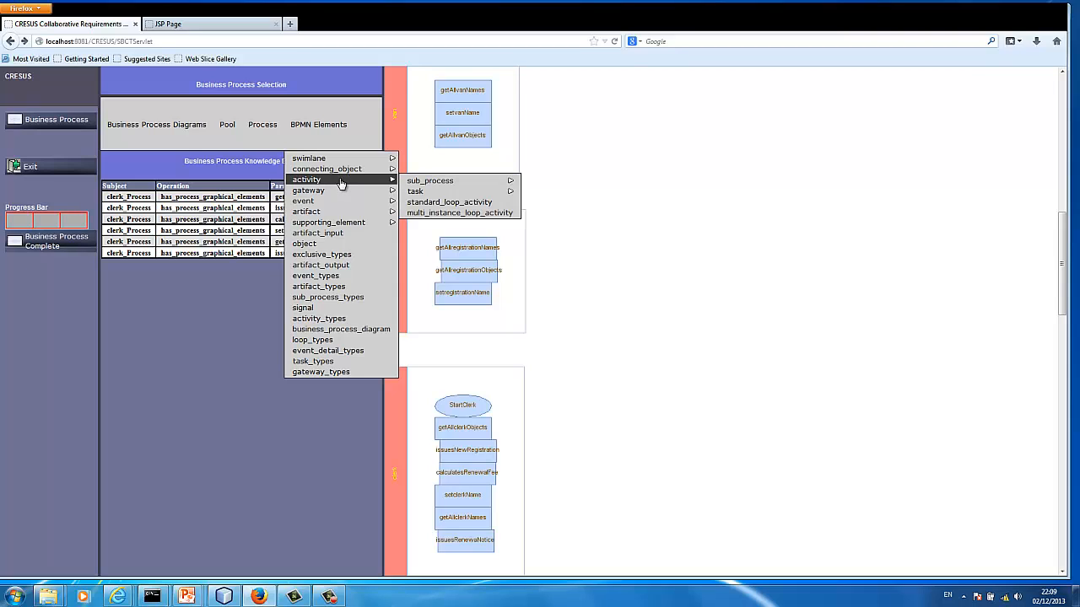
mouse_move(418, 194)
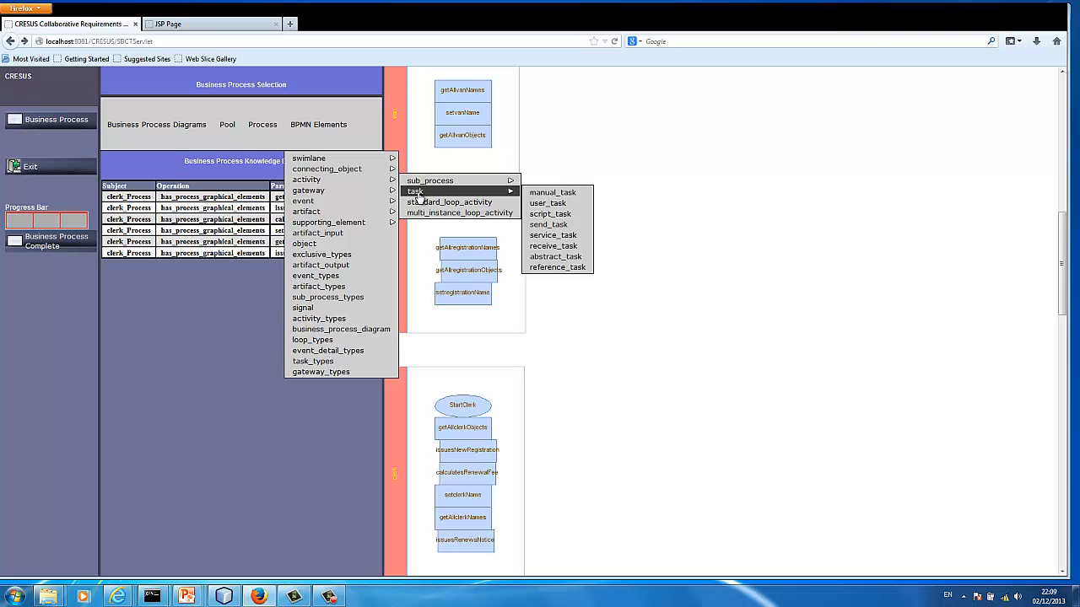
click(541, 246)
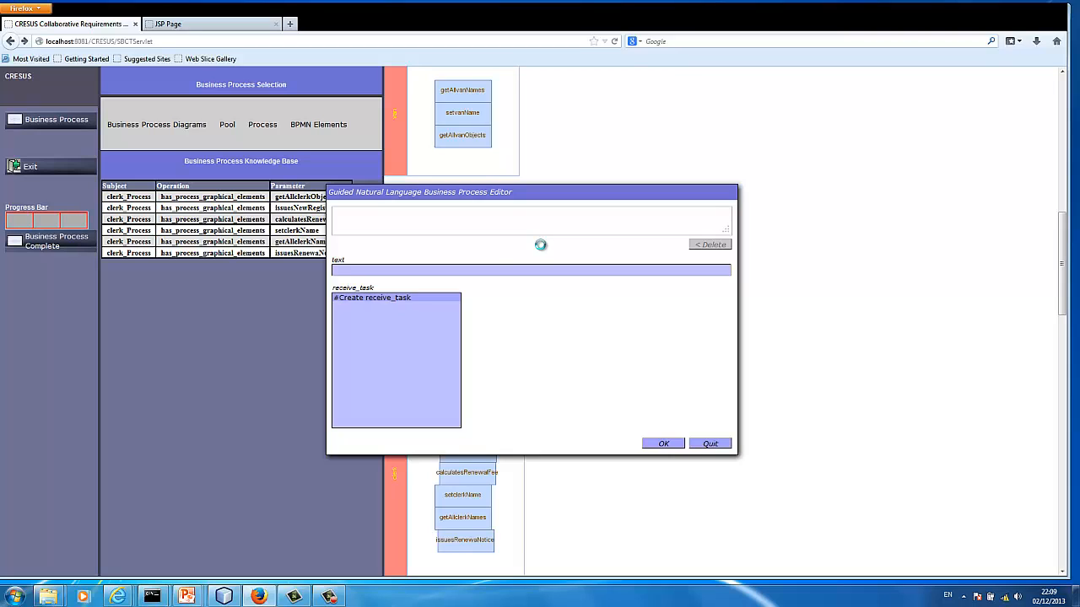
click(384, 300)
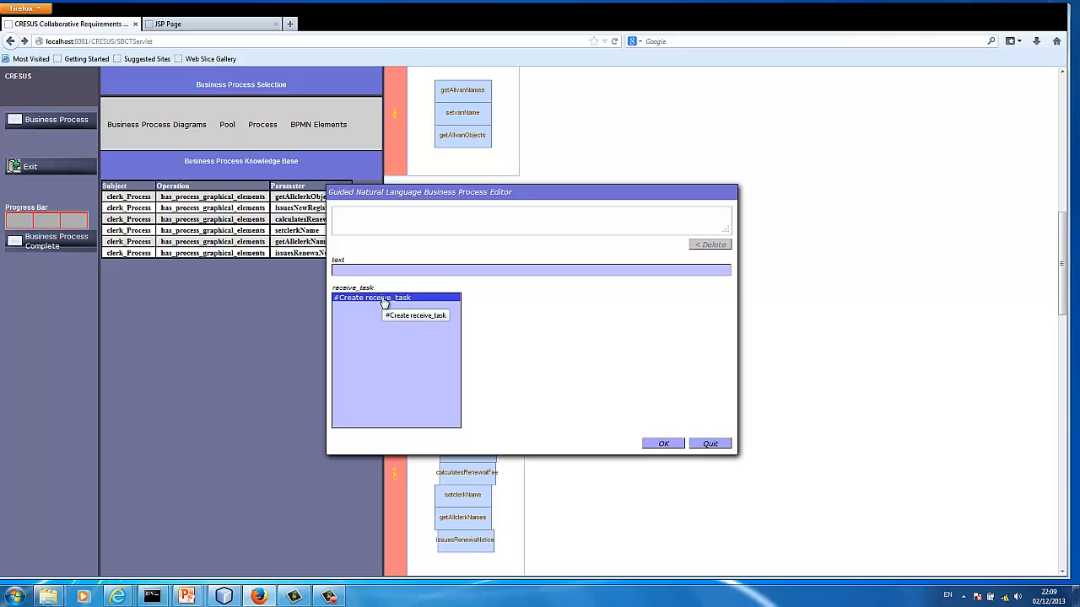
double_click(385, 300)
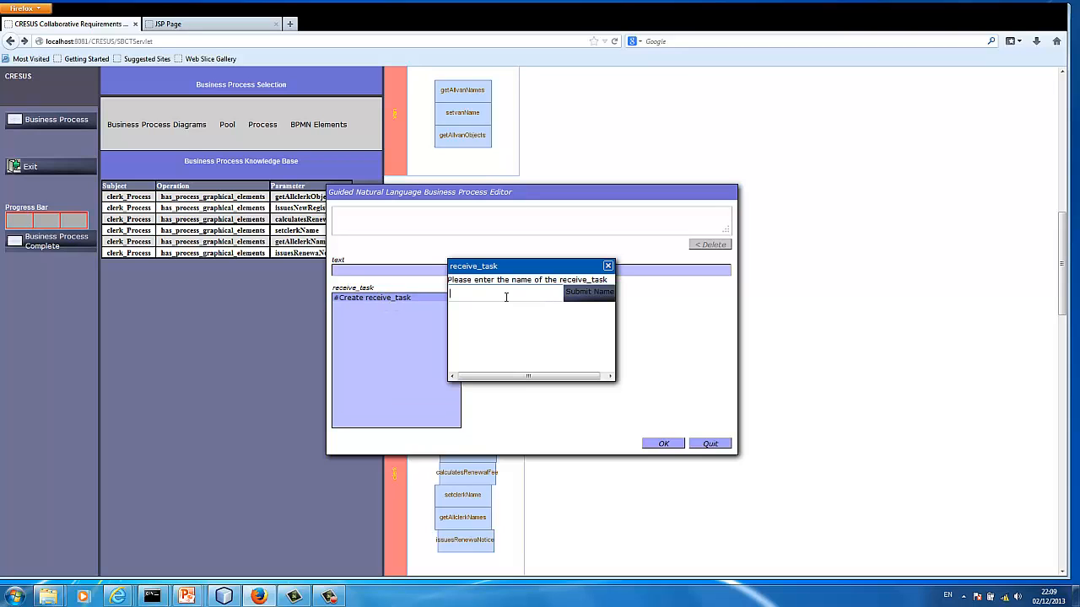
text(GetRegistration)
click(595, 293)
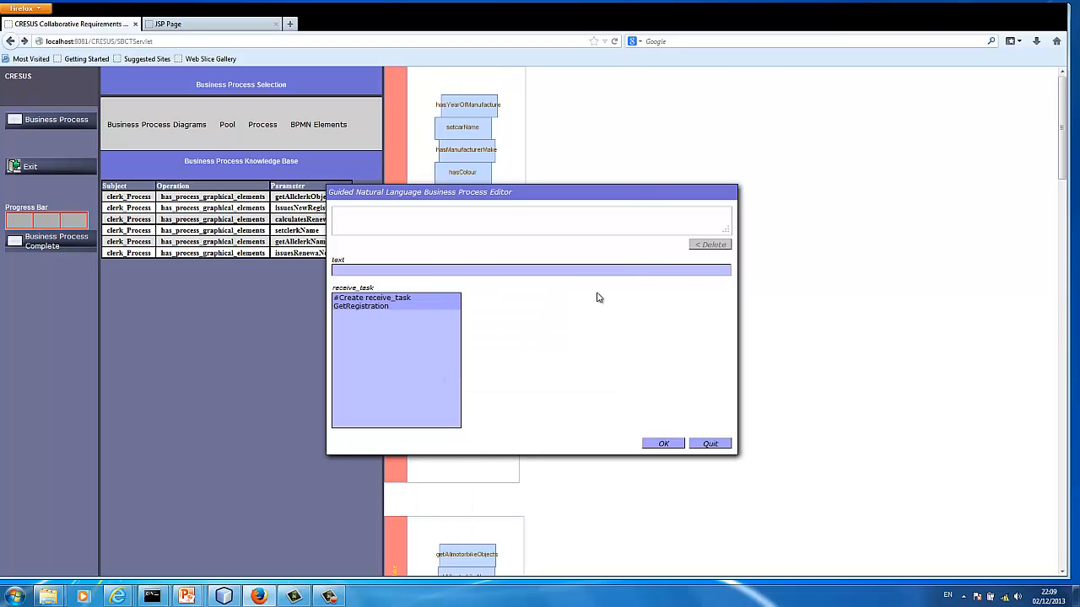
click(706, 446)
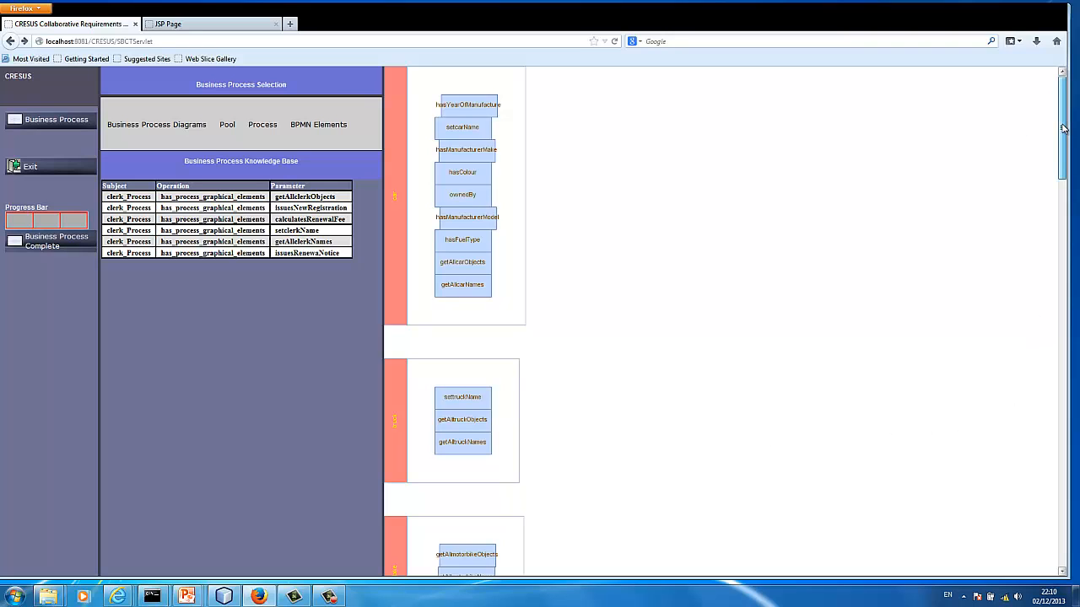
Create a sequence flow connecting object named StartClerkToGetRegistration in the clerk process
drag(1064, 128, 1077, 327)
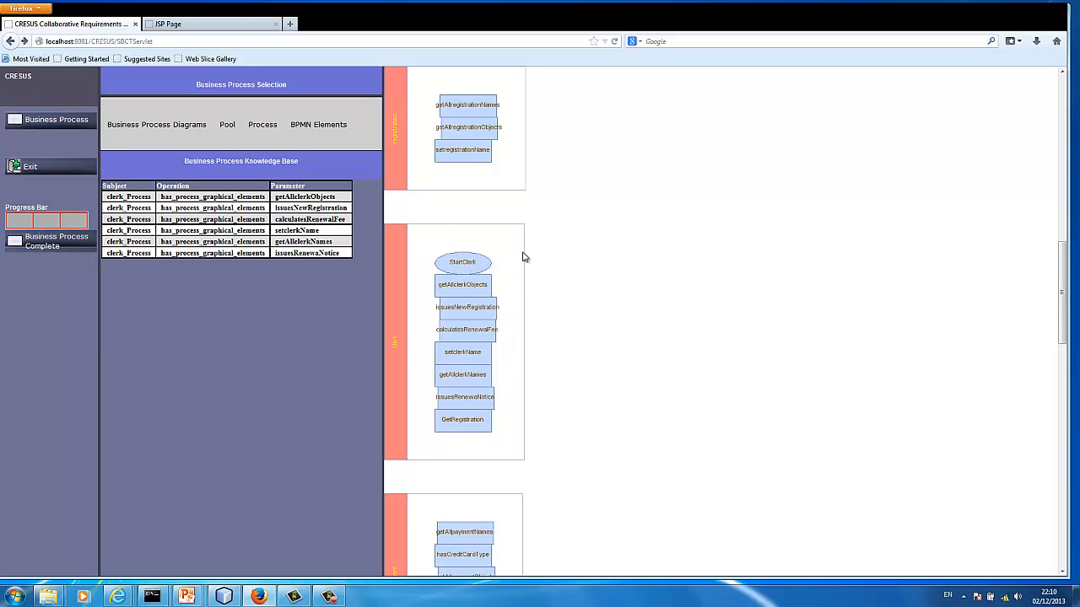
click(672, 180)
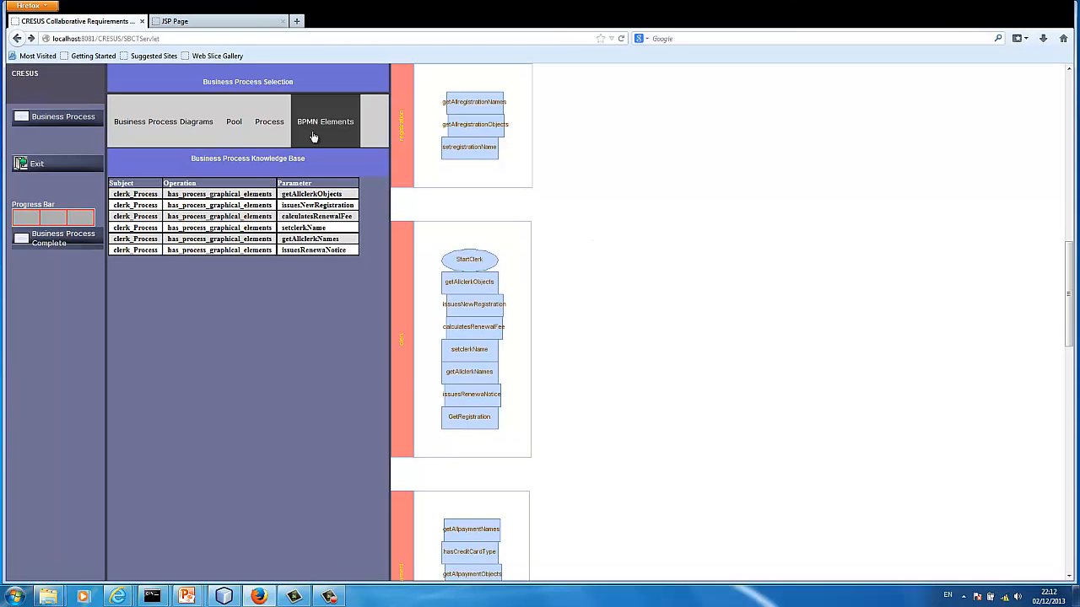
click(358, 127)
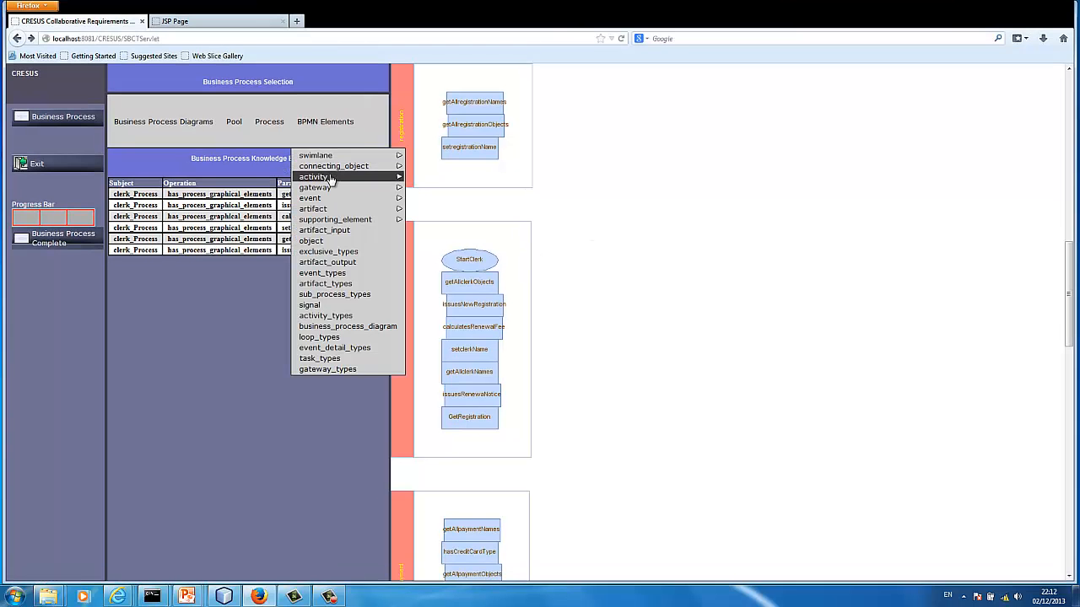
mouse_move(345, 173)
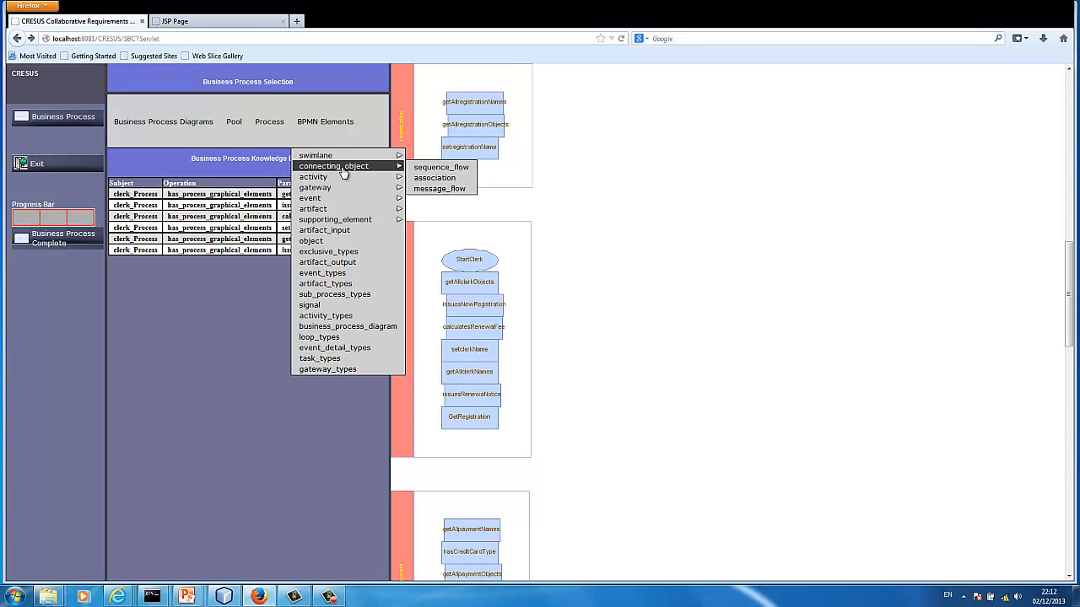
click(436, 169)
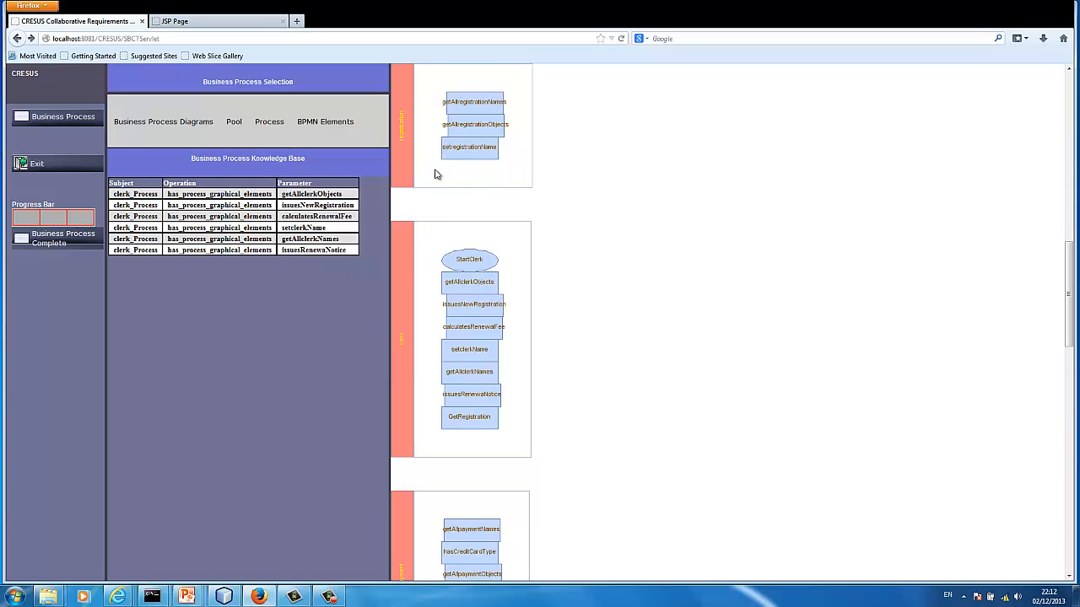
click(393, 300)
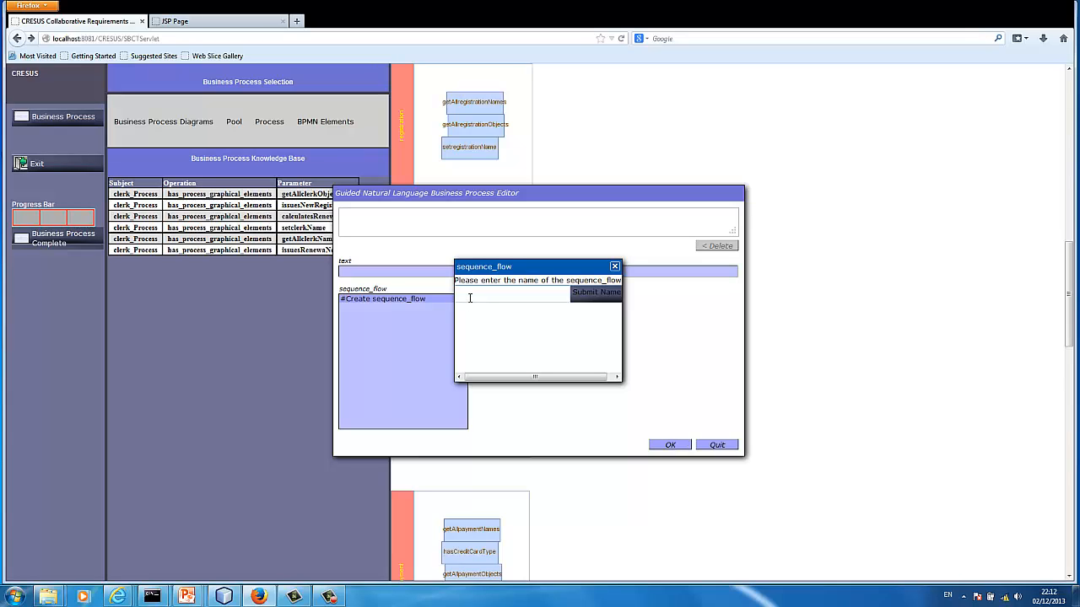
text(StartClerkToGetRegistration)
click(470, 294)
text(t)
click(588, 294)
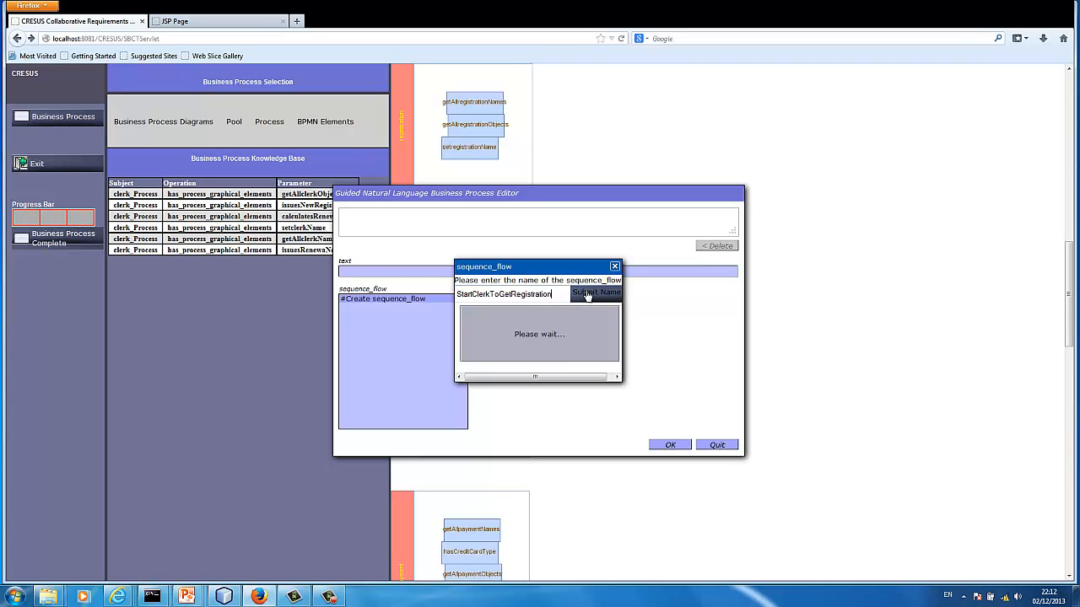
State that the StartClerkToGetRegistration sequence flow has StartClerk as its has_sequence_flow_source_ref, and end the sentence with a full stop
click(411, 309)
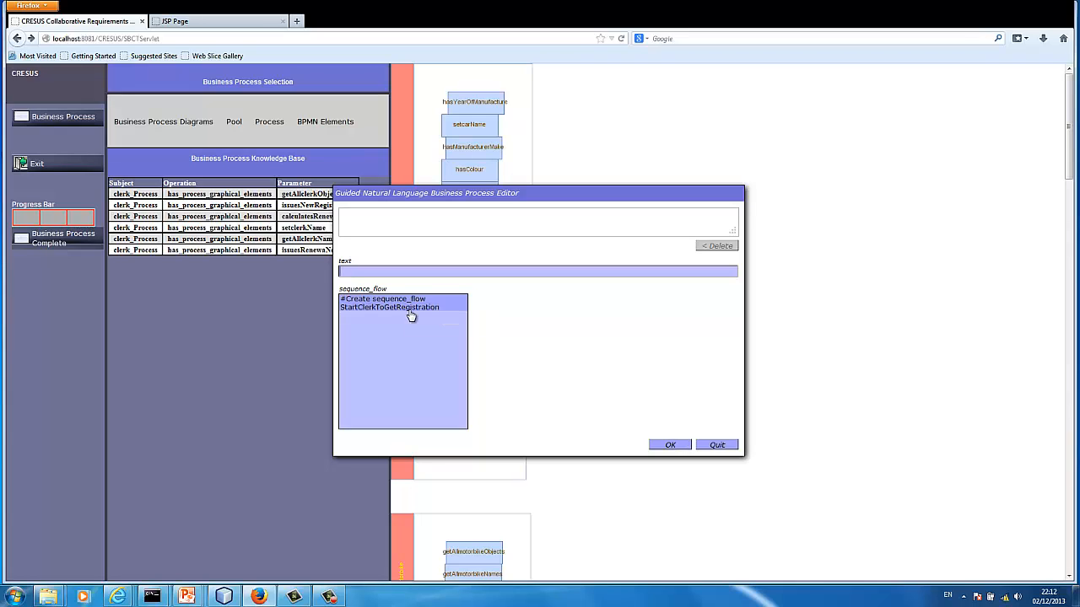
click(401, 302)
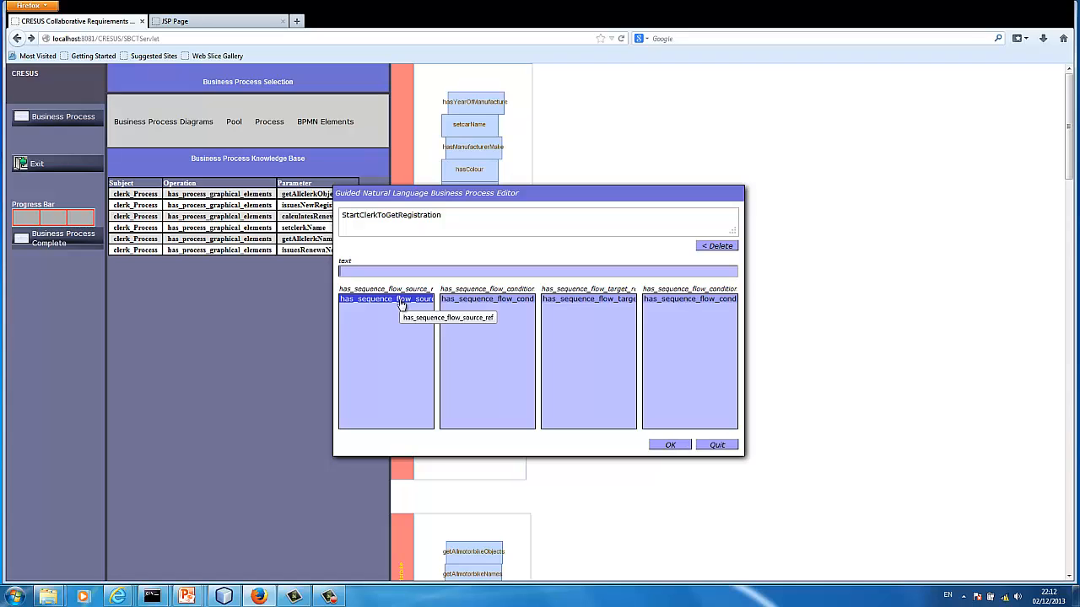
double_click(402, 302)
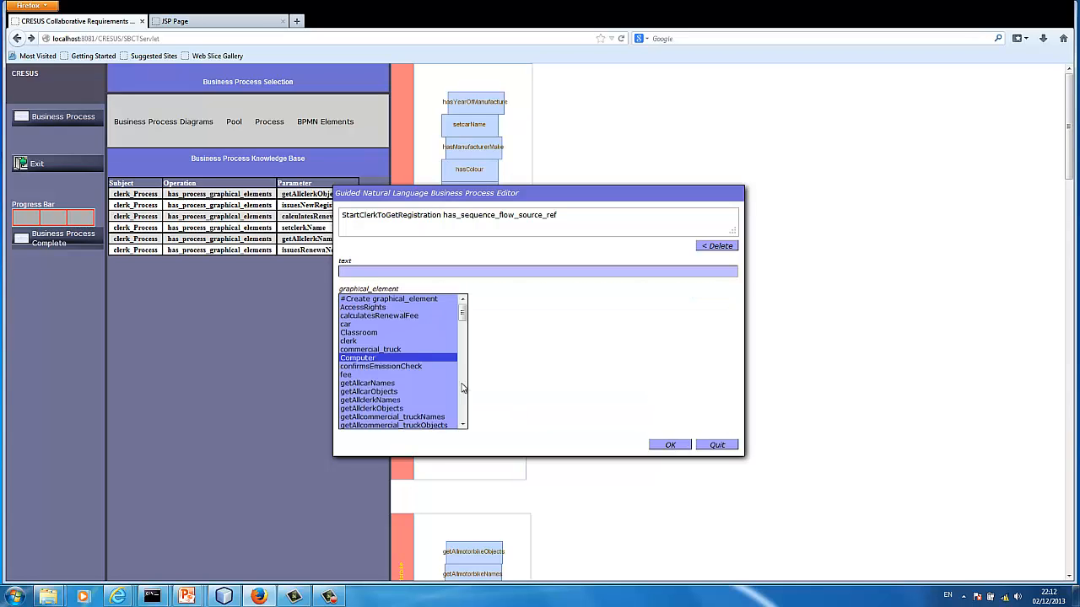
scroll(462, 393, down, 4)
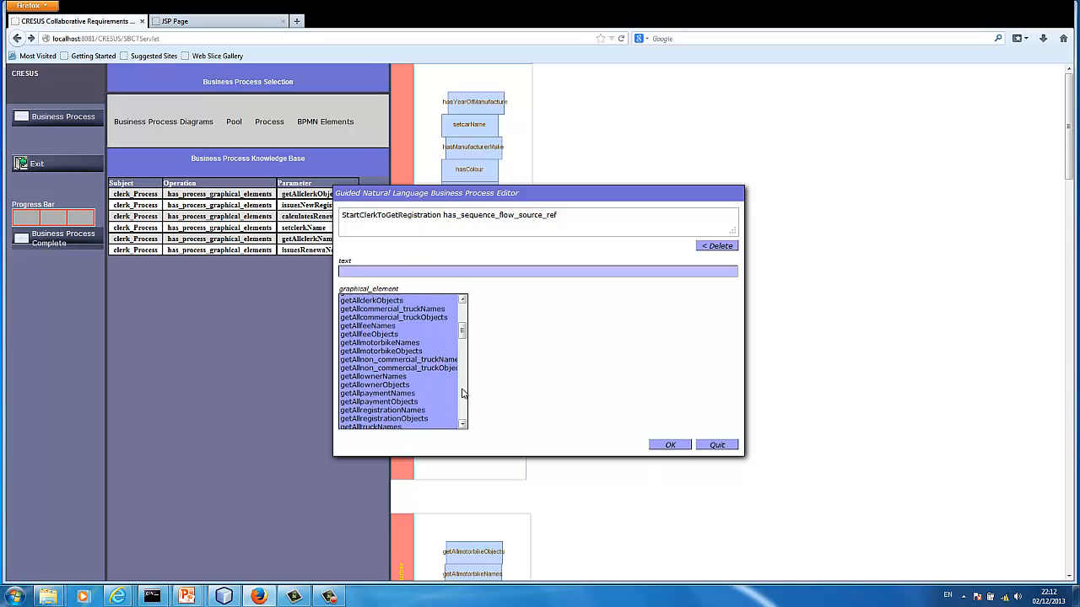
scroll(462, 393, down, 5)
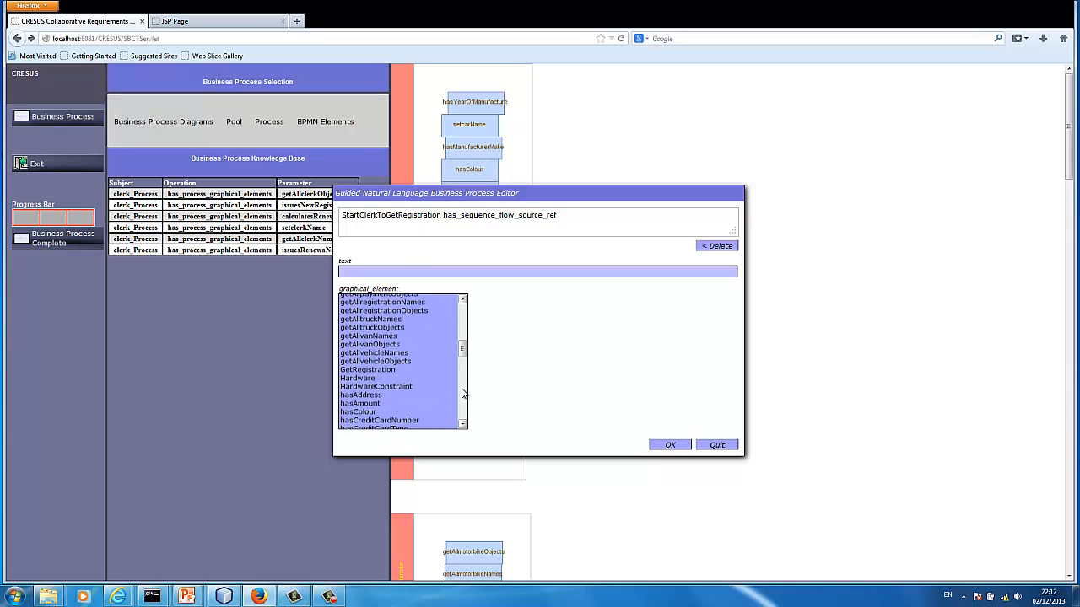
scroll(462, 393, down, 4)
scroll(463, 404, down, 4)
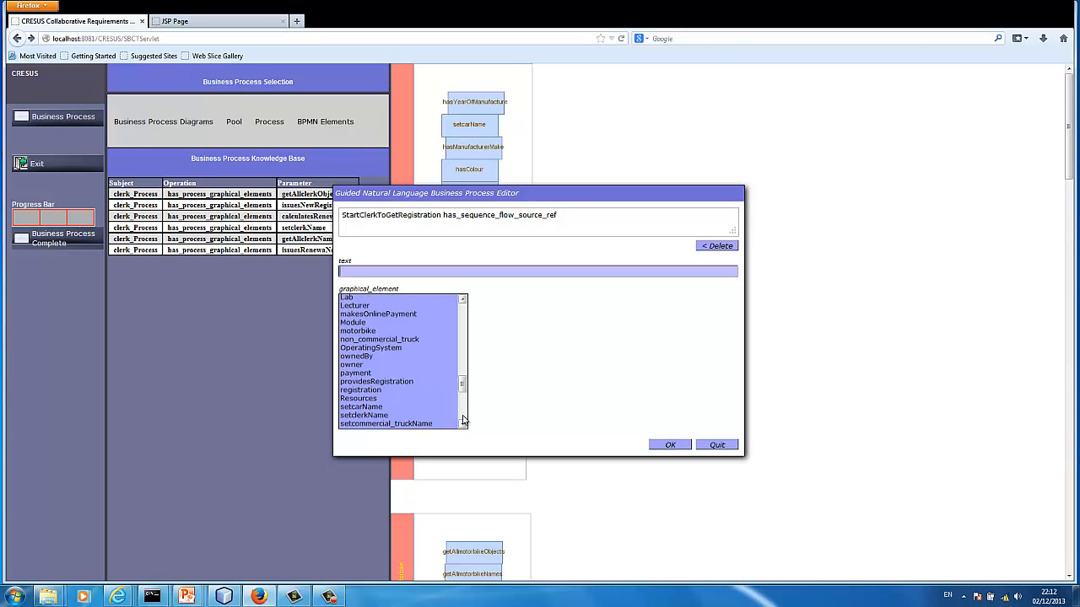
scroll(463, 420, down, 4)
click(413, 416)
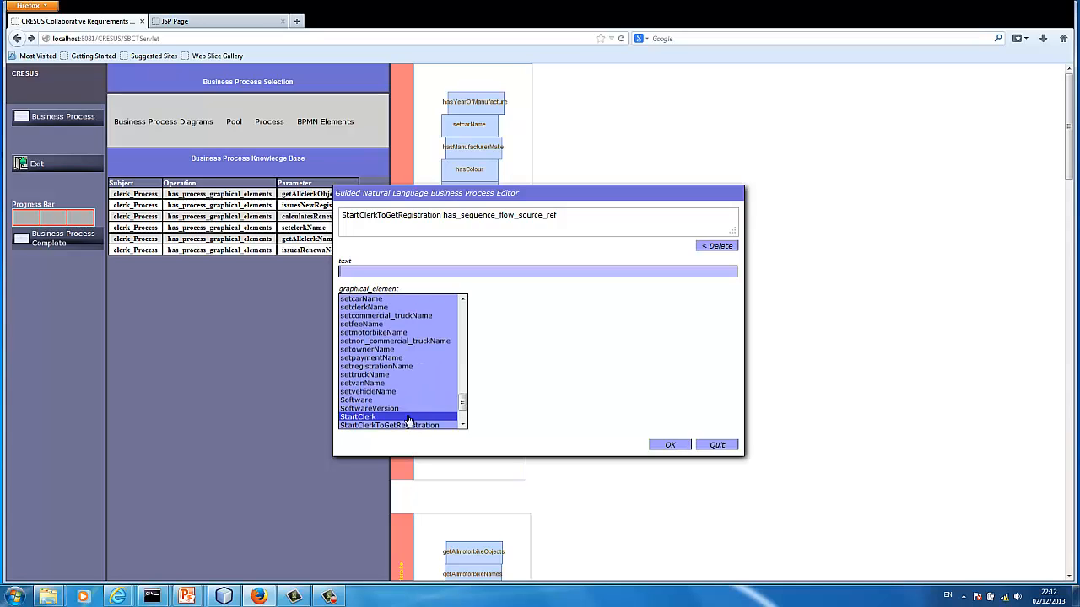
double_click(405, 416)
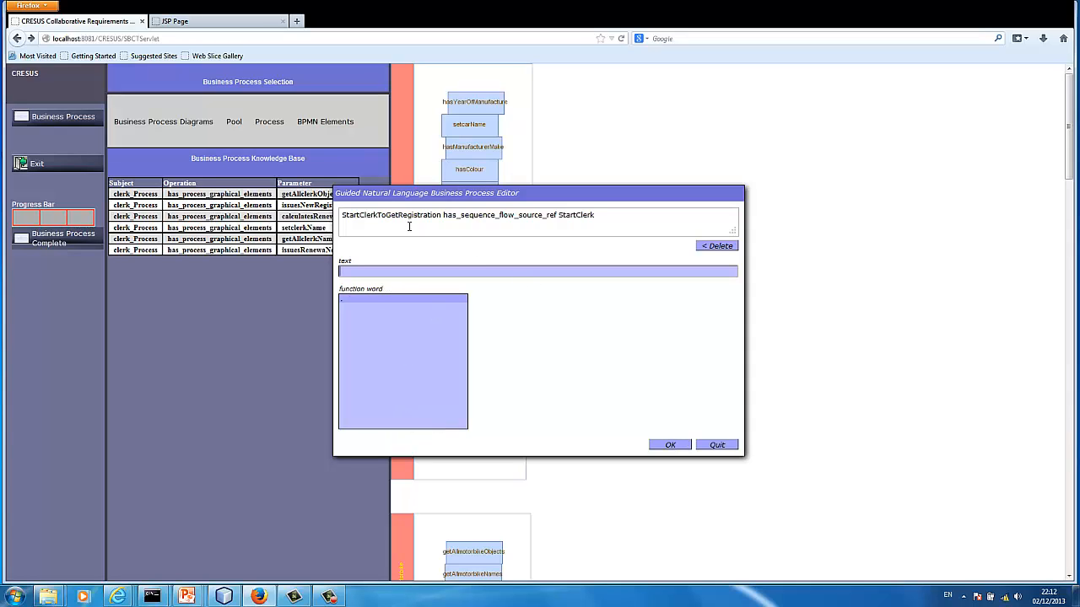
click(366, 299)
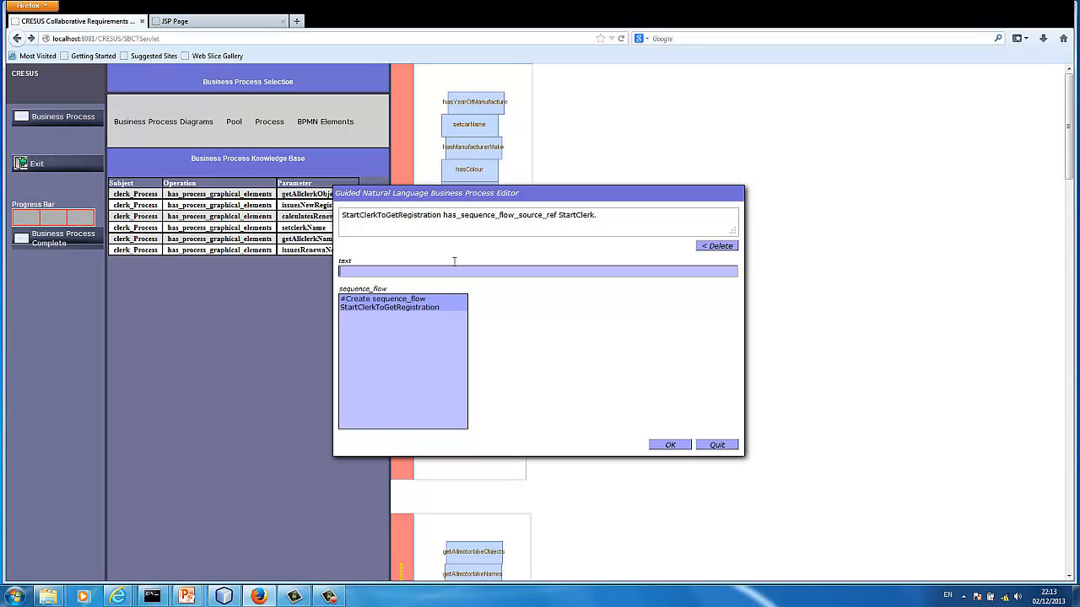
State that StartClerkToGetRegistration has GetRegistration as its has_sequence_flow_target_ref, end the sentence with a full stop and submit both statements
click(384, 309)
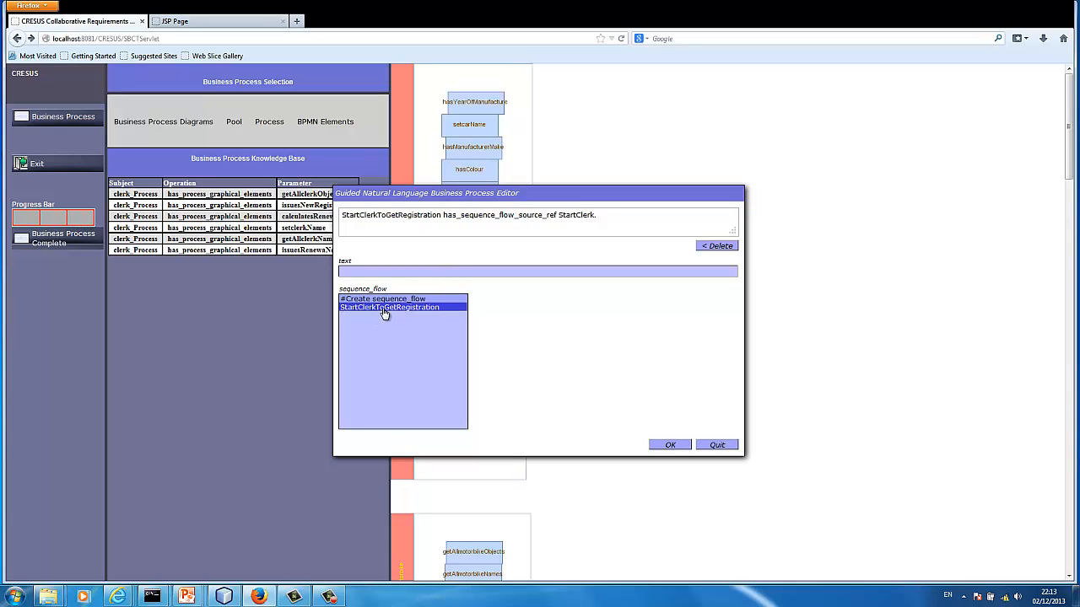
click(384, 310)
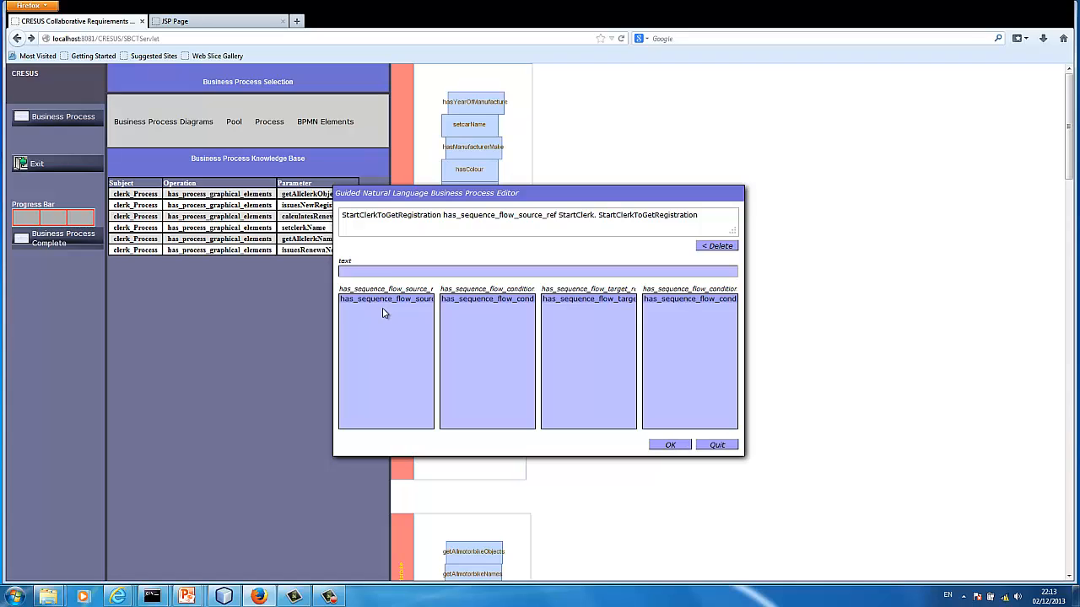
click(580, 300)
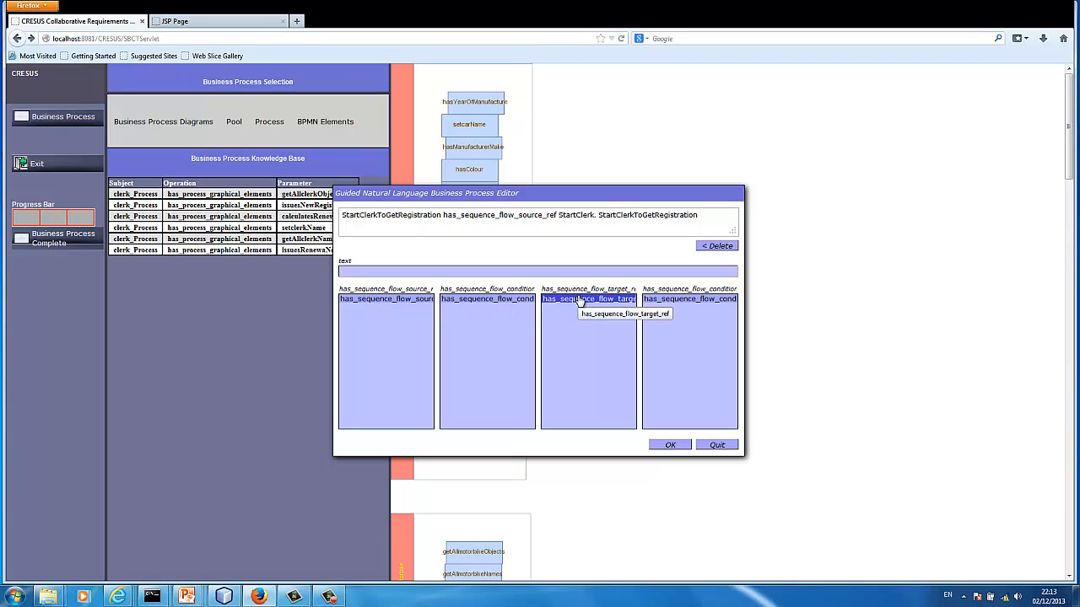
click(579, 299)
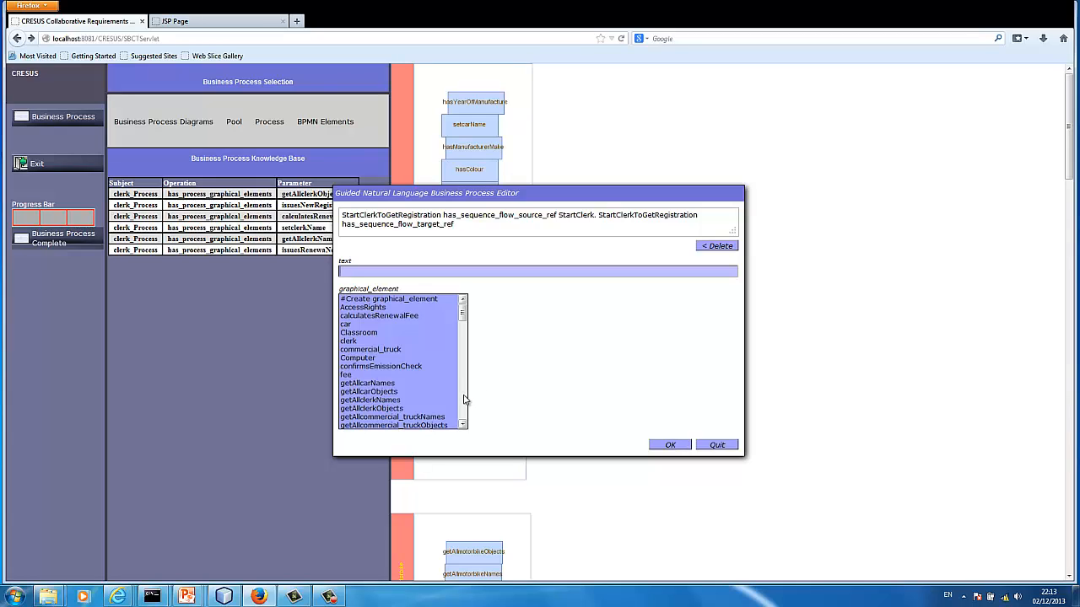
scroll(463, 399, down, 4)
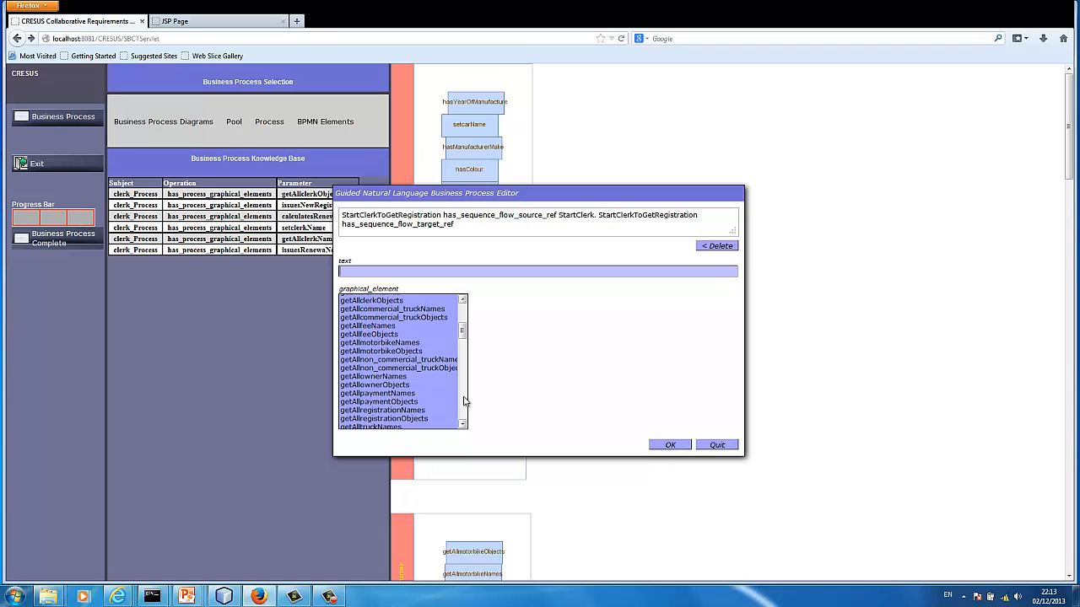
scroll(464, 399, down, 4)
click(413, 380)
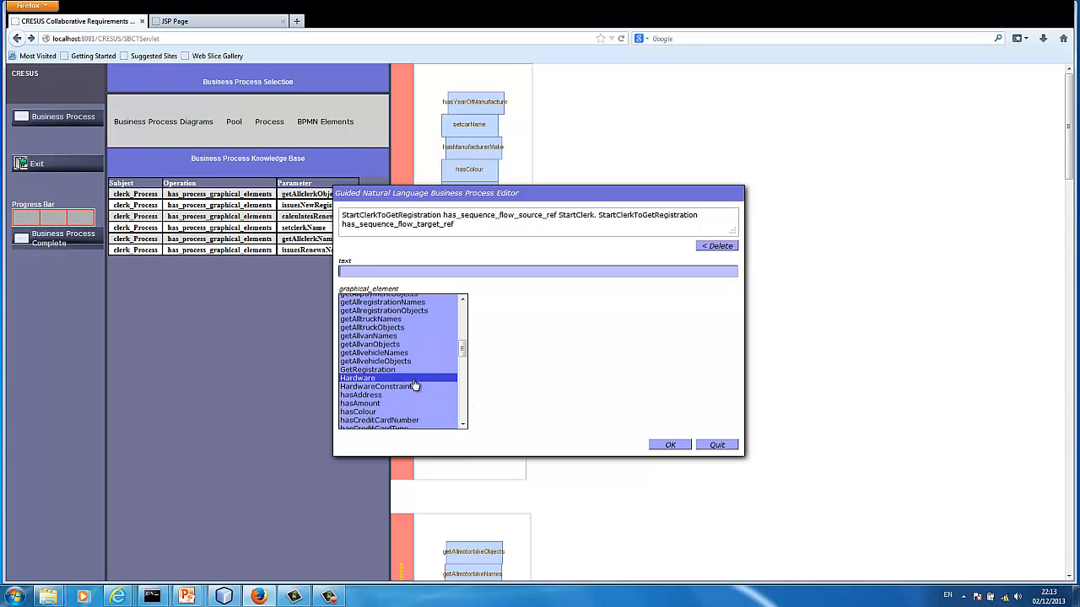
click(399, 372)
click(380, 300)
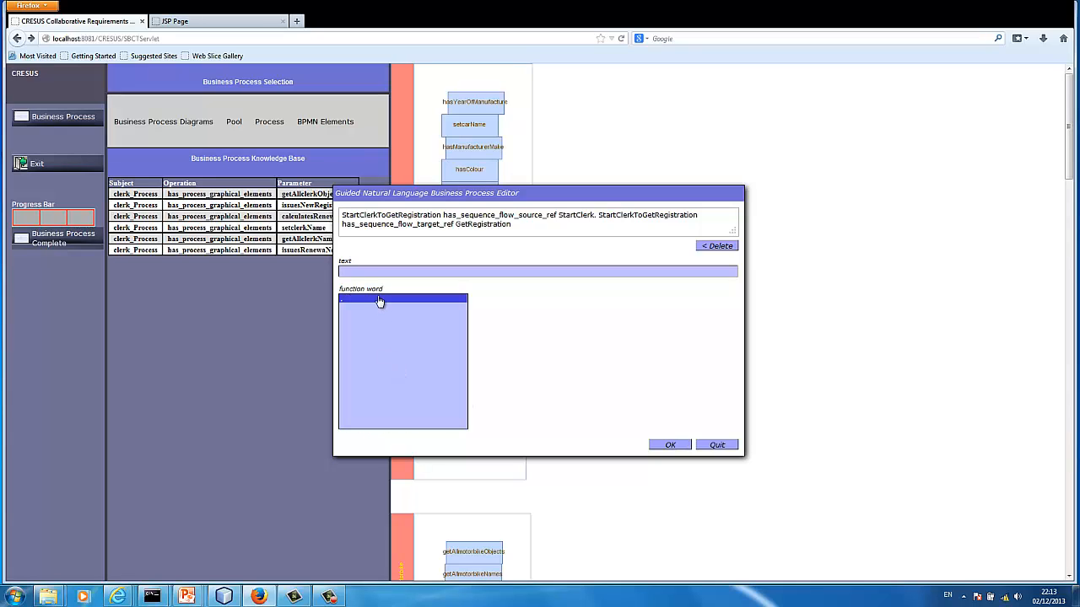
click(380, 299)
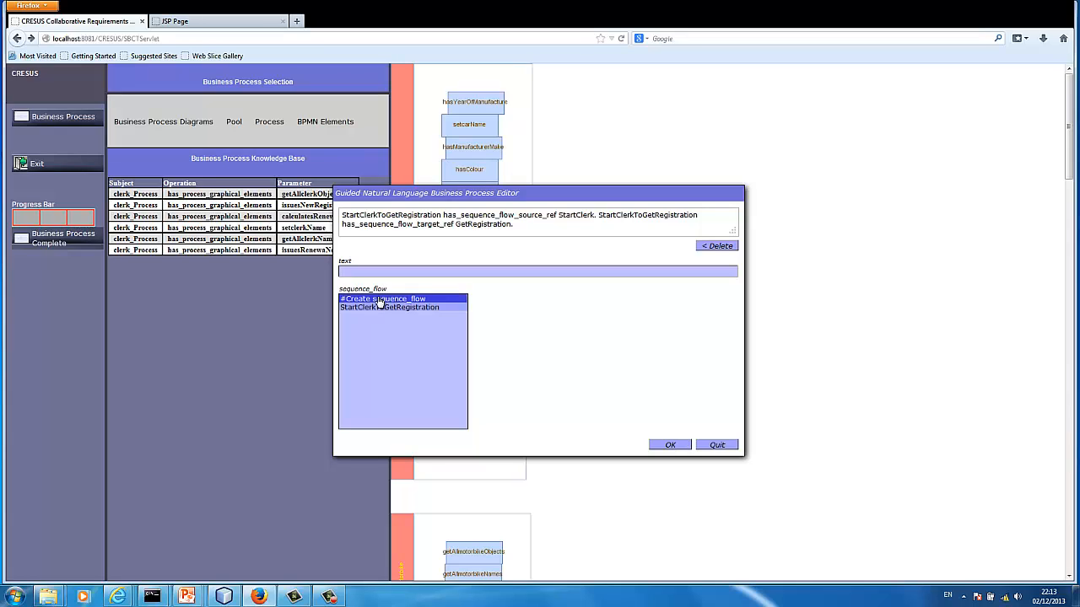
click(669, 445)
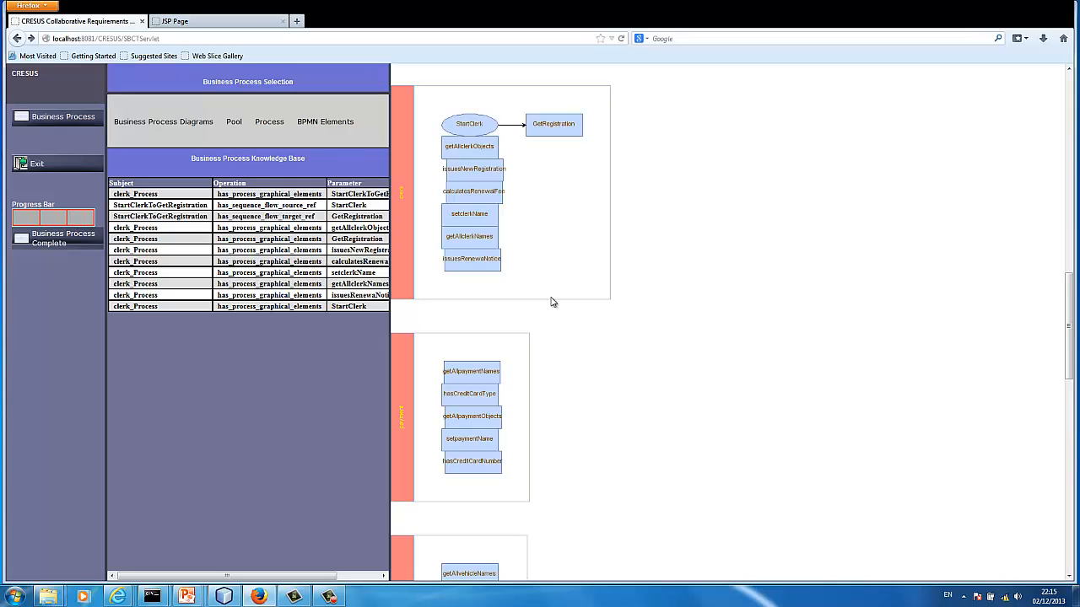
Create a data-based exclusive gateway named NewVehicle in the clerk process, close the editor and bring the clerk pool into view
click(339, 124)
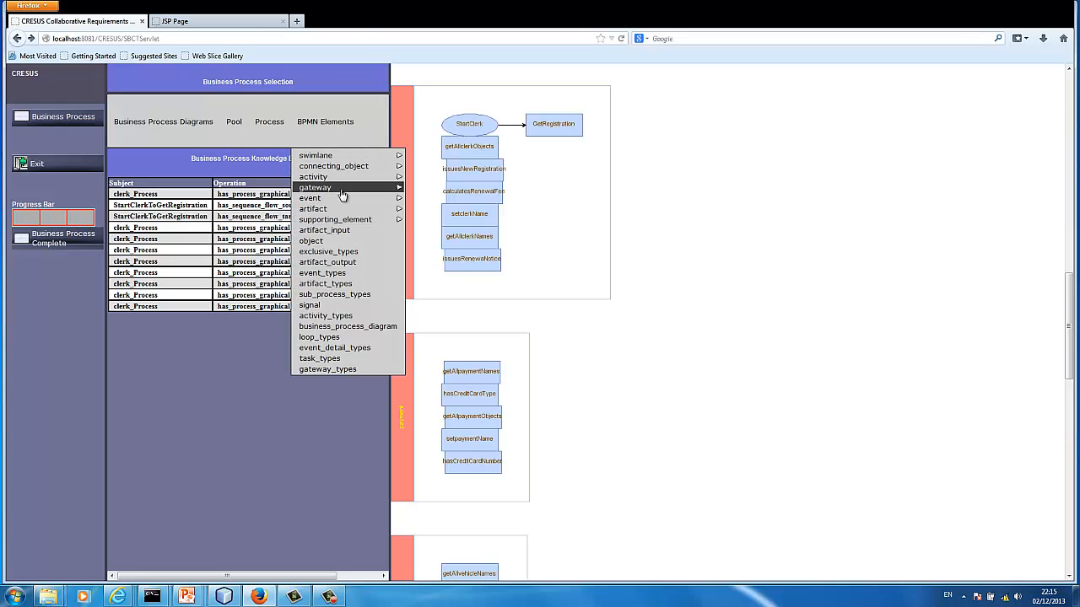
mouse_move(342, 194)
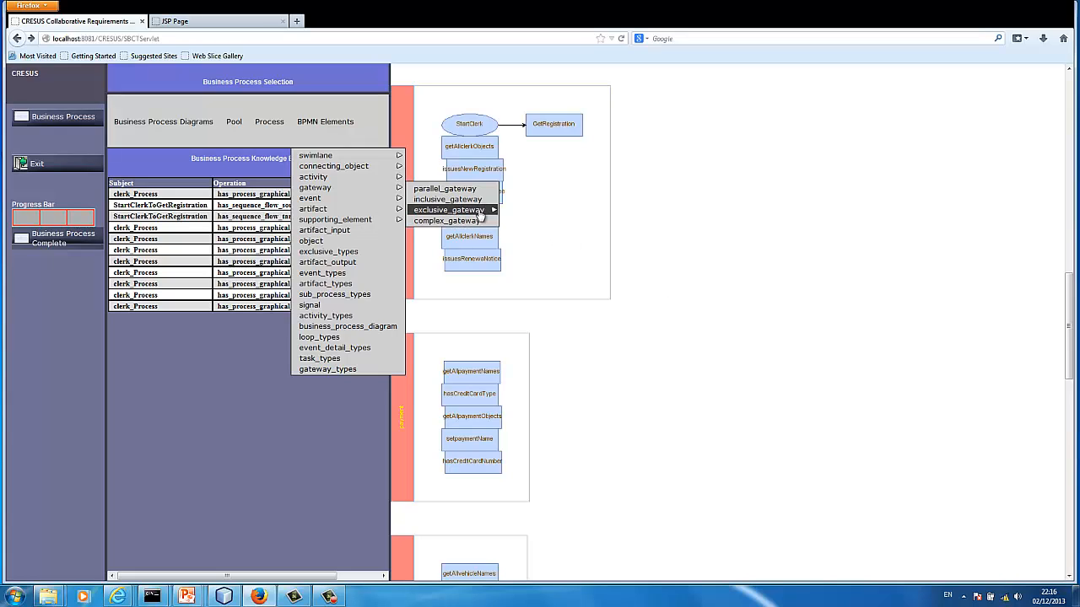
mouse_move(478, 216)
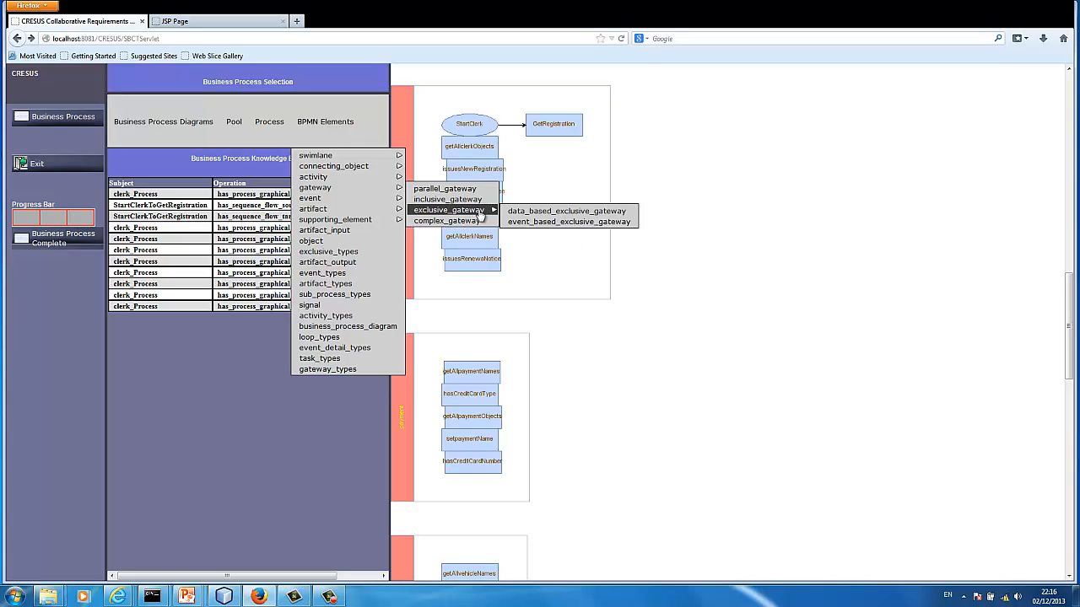
click(525, 213)
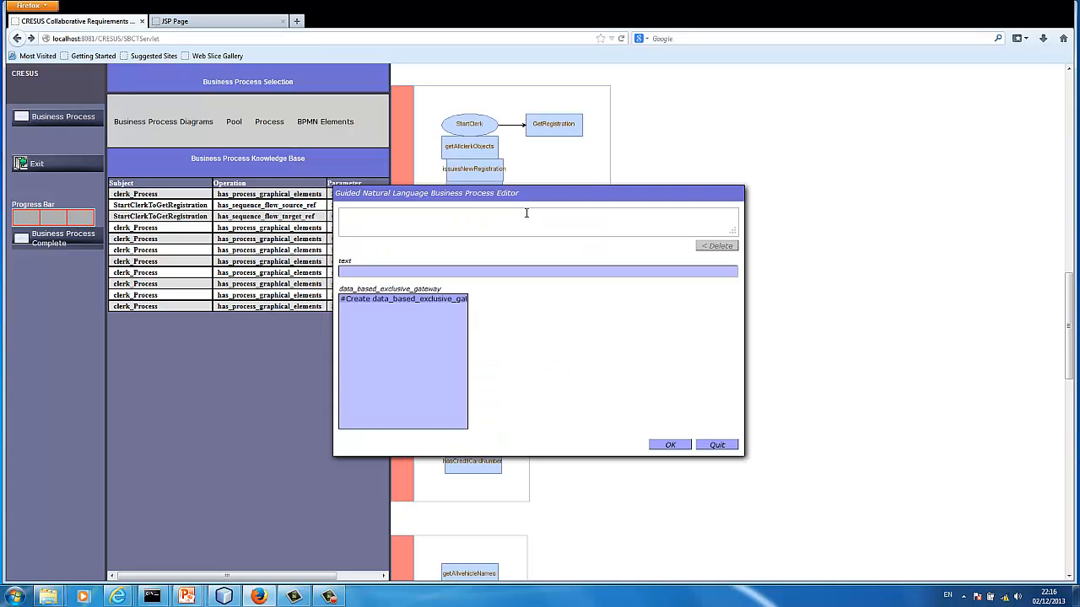
click(416, 302)
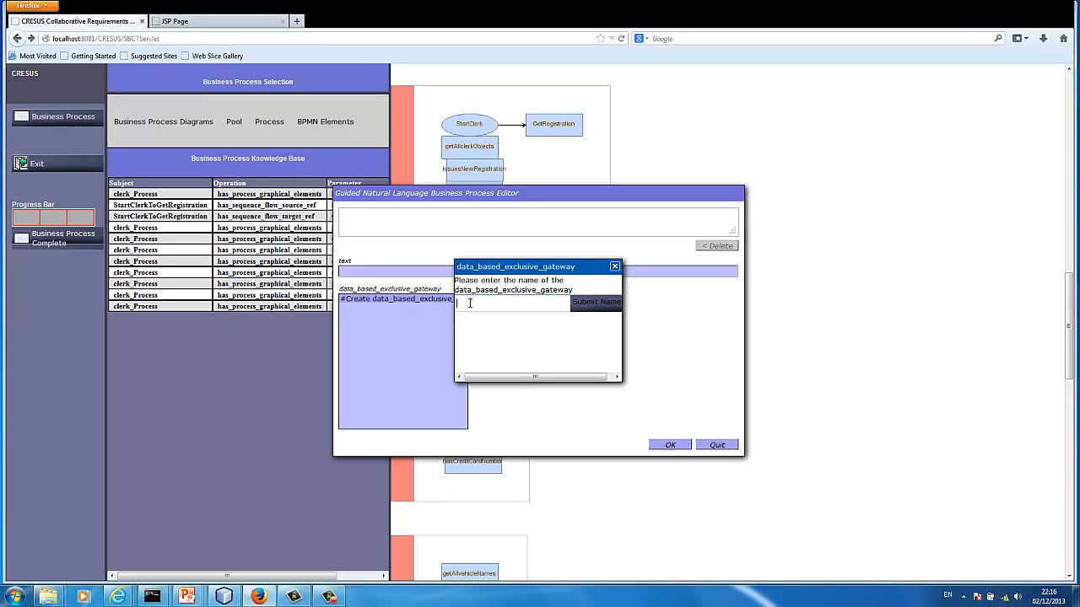
text(NewVehicle)
click(587, 307)
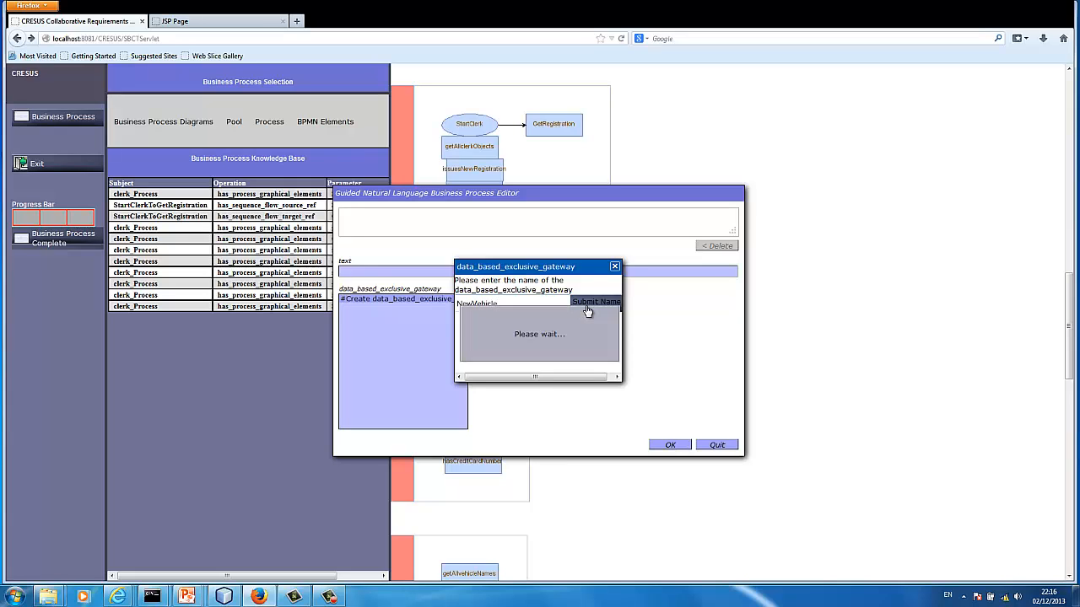
click(715, 445)
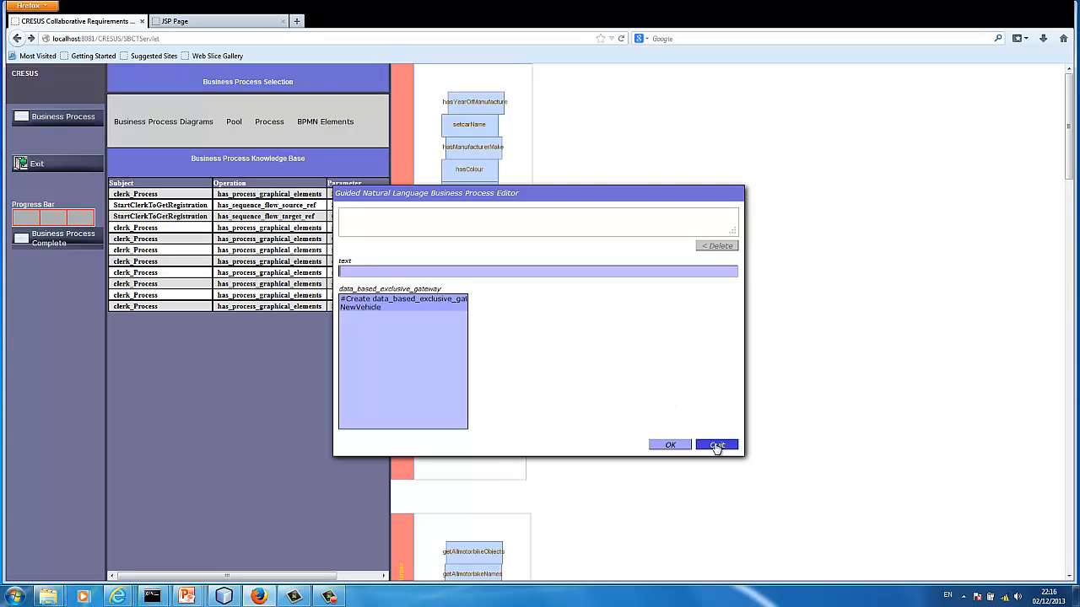
click(1074, 466)
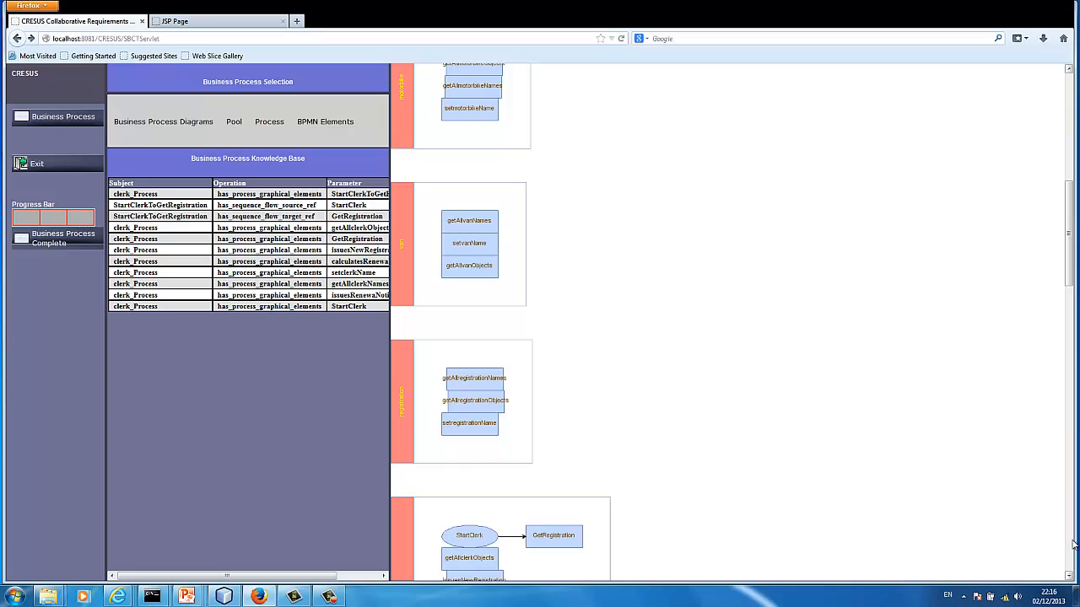
click(1069, 576)
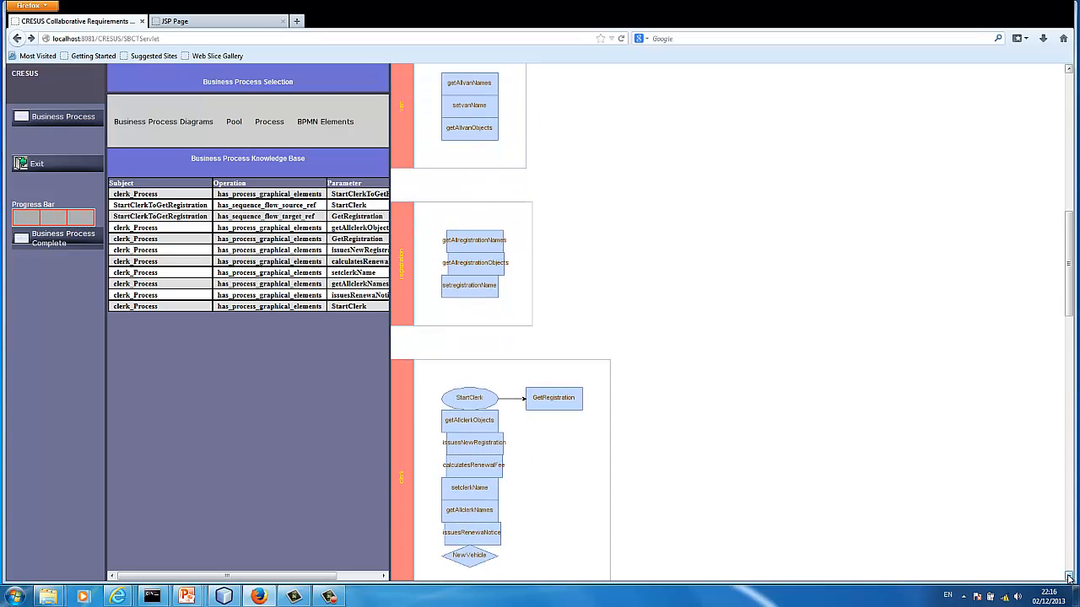
click(1068, 577)
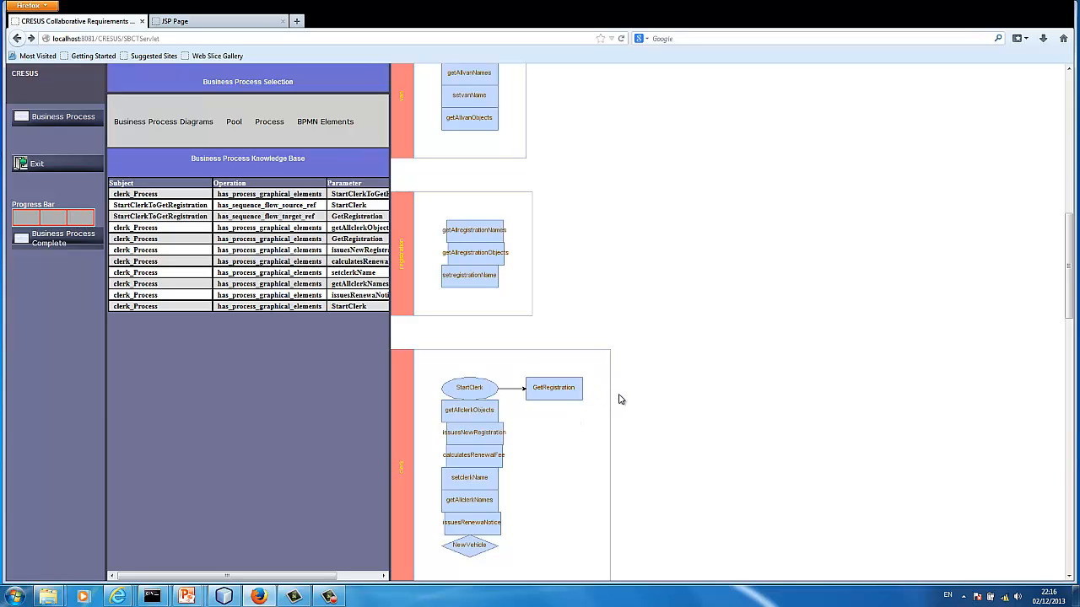
Create a sequence flow connecting object named GetRegistrationToNewVehicle in the clerk process
click(327, 133)
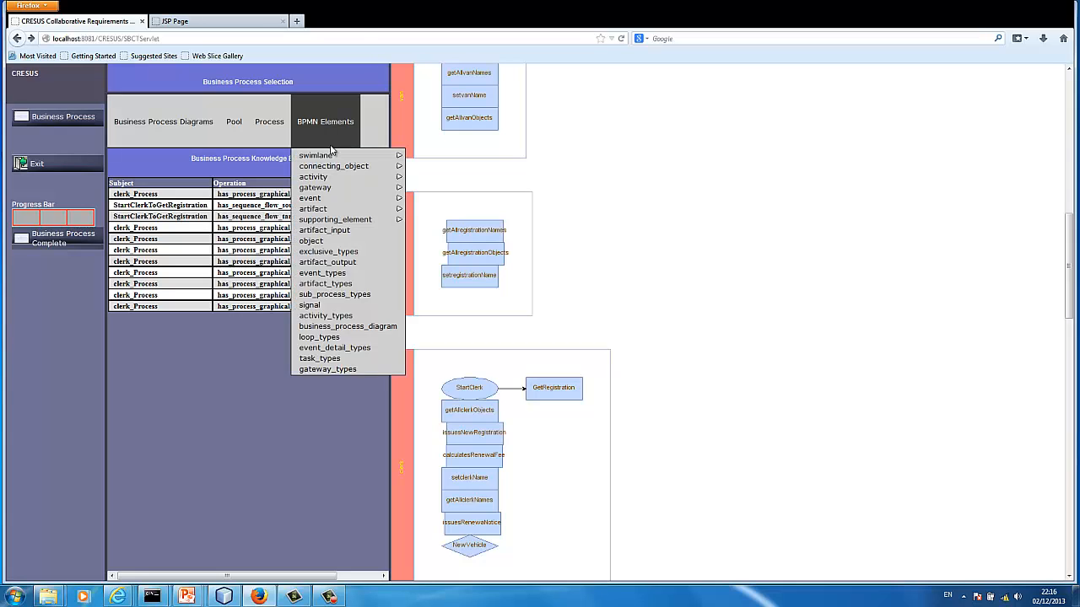
mouse_move(338, 167)
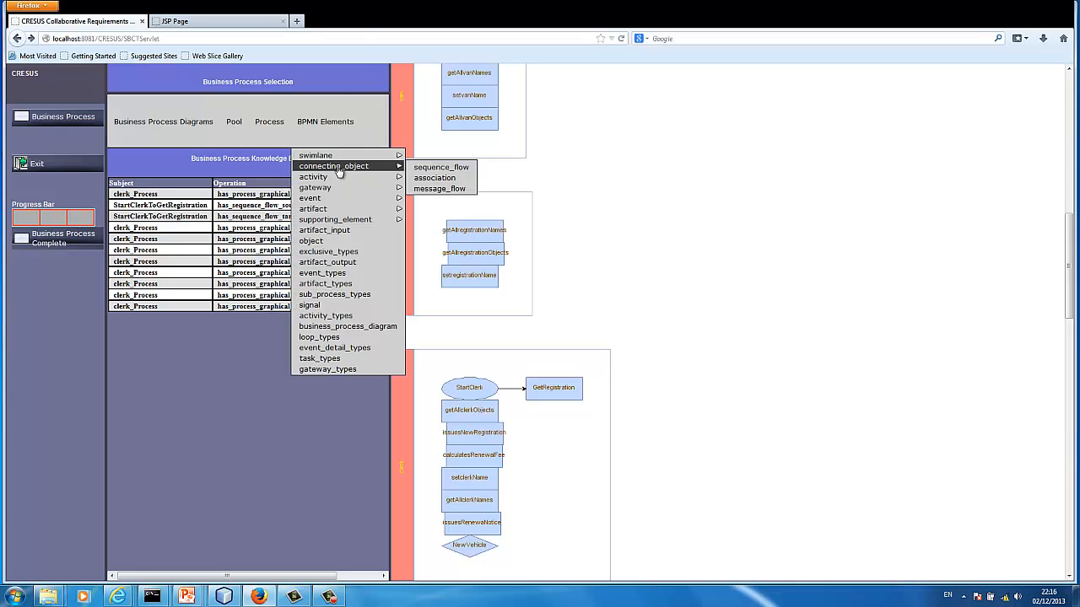
click(430, 167)
click(380, 300)
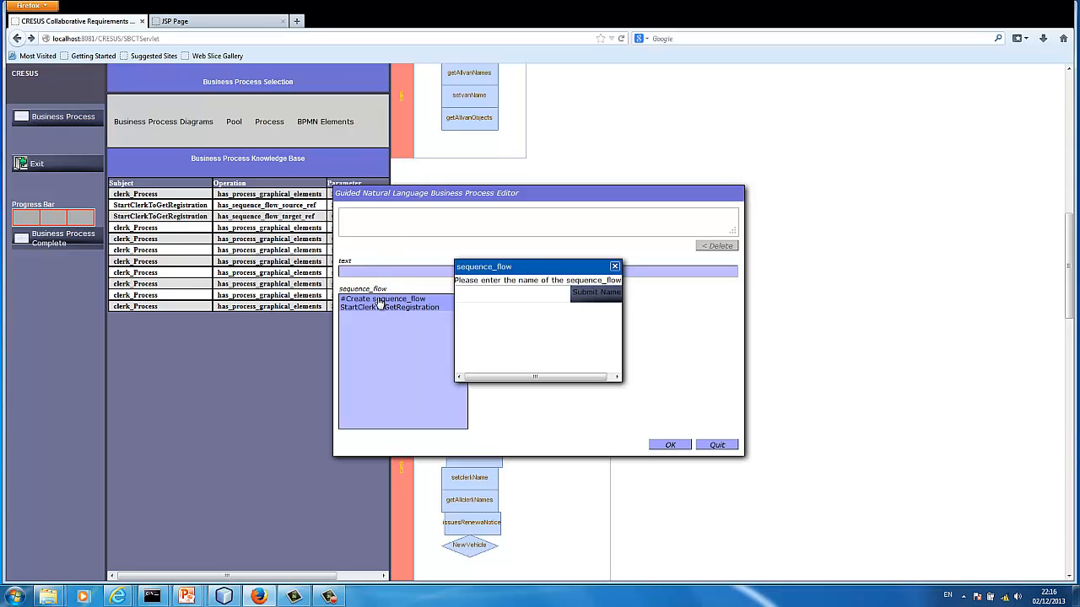
click(469, 295)
text(GetRegistrationToNewVehicle)
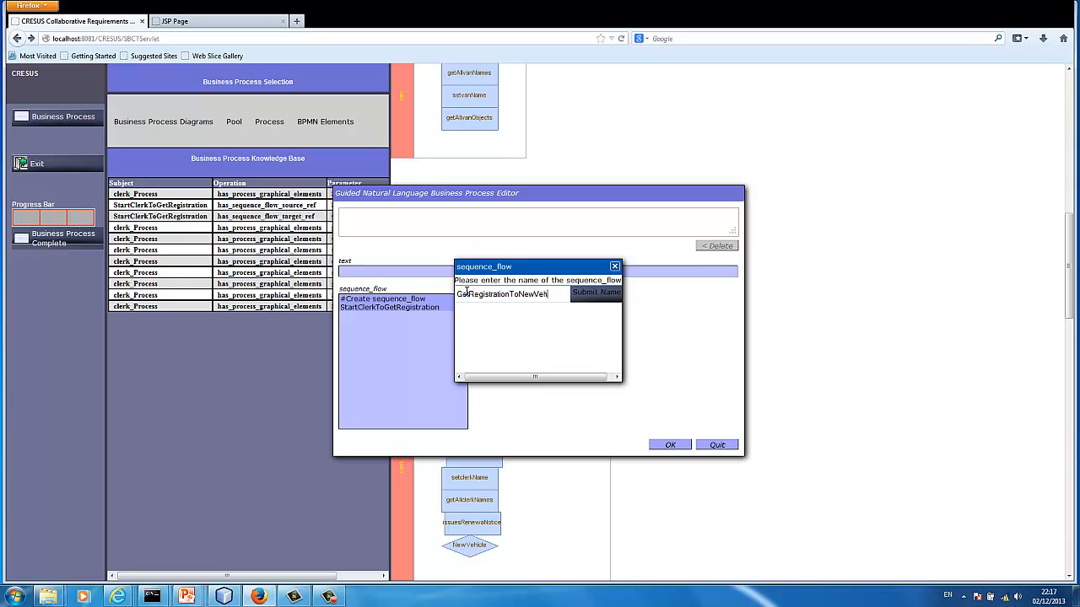
click(586, 293)
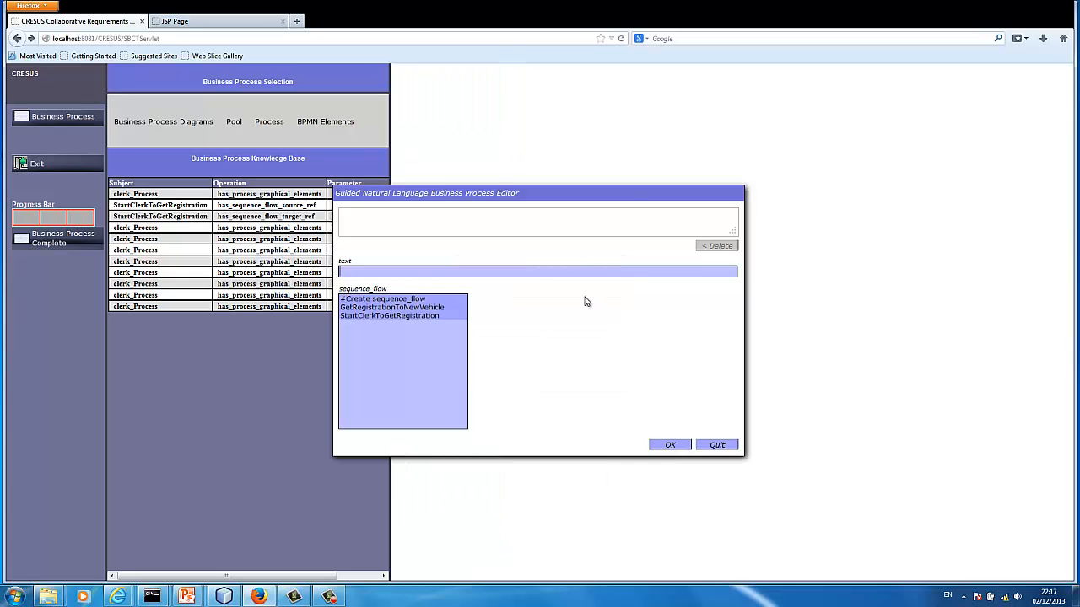
State that the GetRegistrationToNewVehicle sequence flow has GetRegistration as its has_sequence_flow_source_ref, and end the sentence with a full stop
click(433, 317)
click(424, 310)
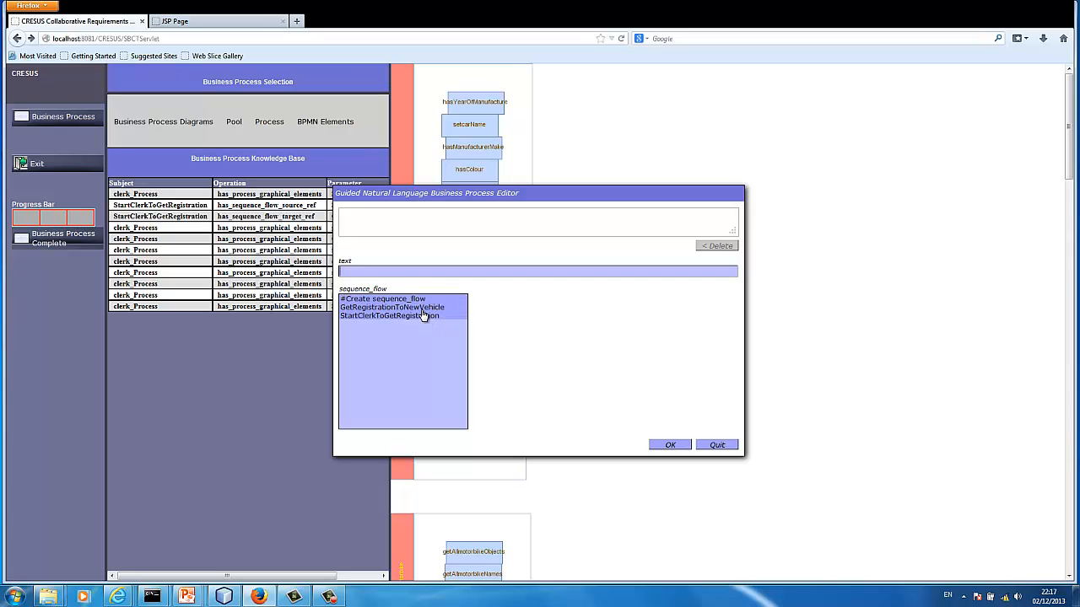
click(409, 302)
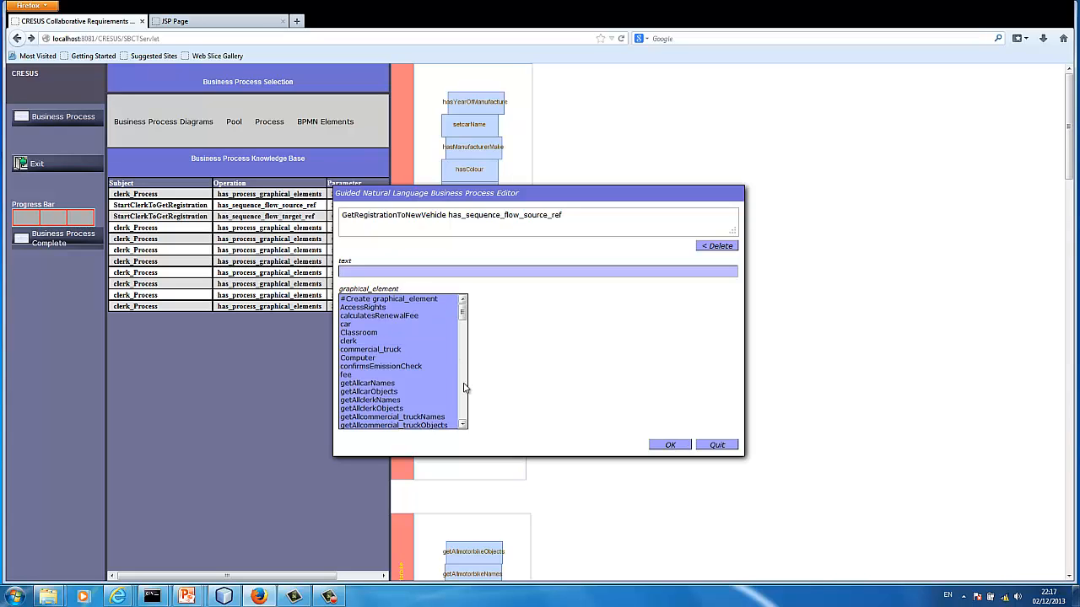
scroll(464, 392, down, 4)
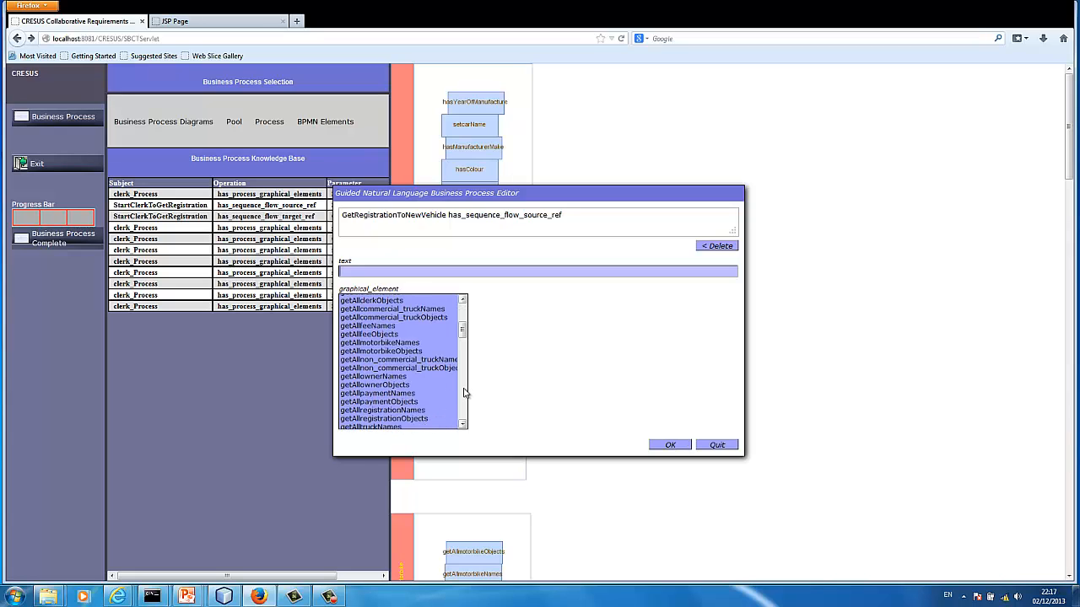
scroll(464, 392, down, 4)
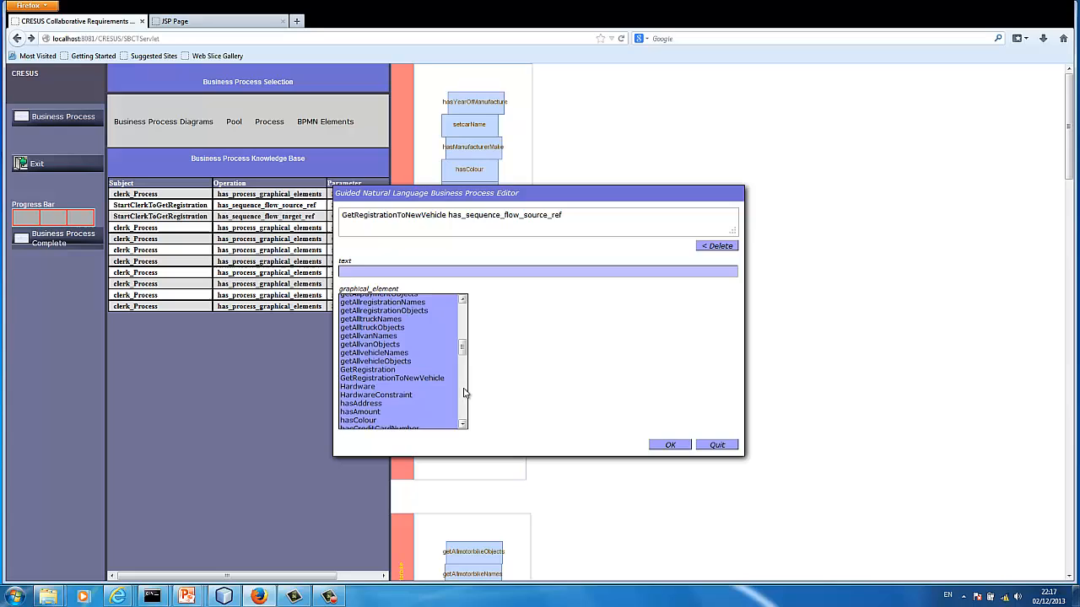
click(390, 370)
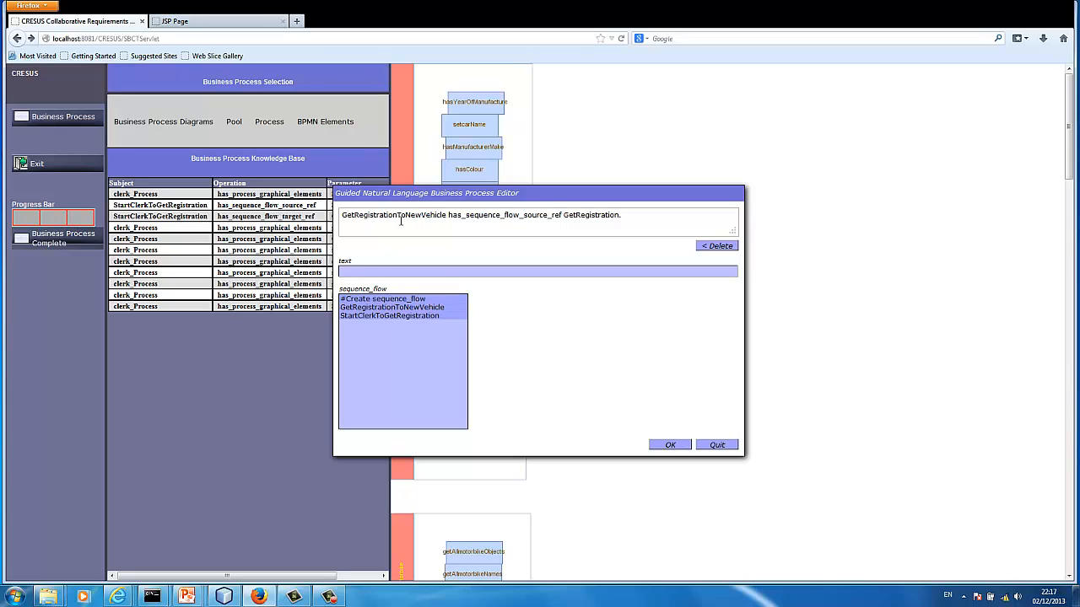
State that GetRegistrationToNewVehicle has NewVehicle as its has_sequence_flow_target_ref, end the sentence with a full stop and submit both statements
click(392, 307)
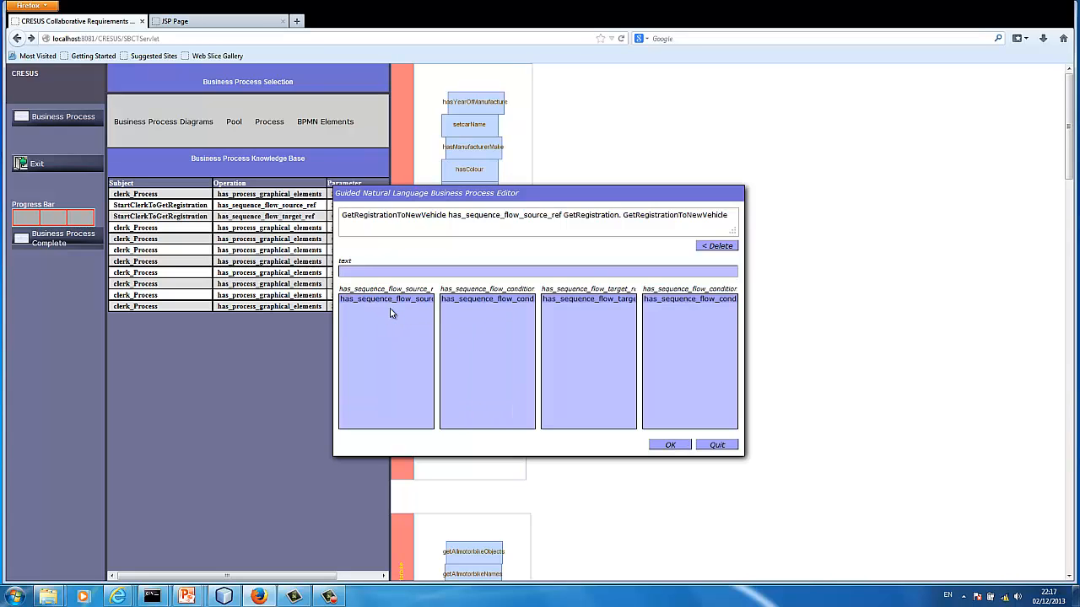
click(593, 299)
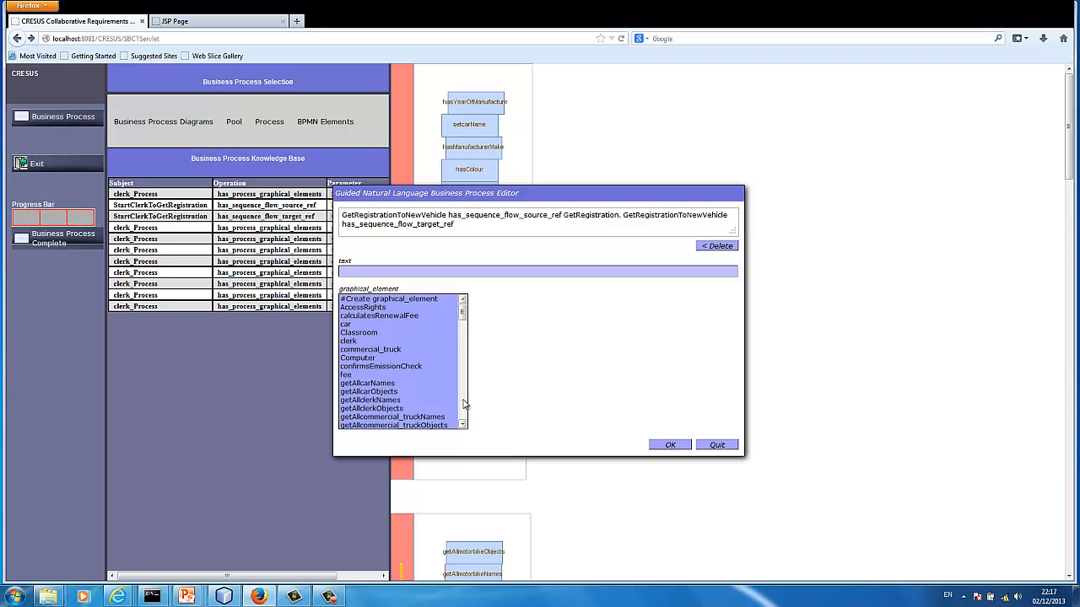
scroll(464, 405, down, 12)
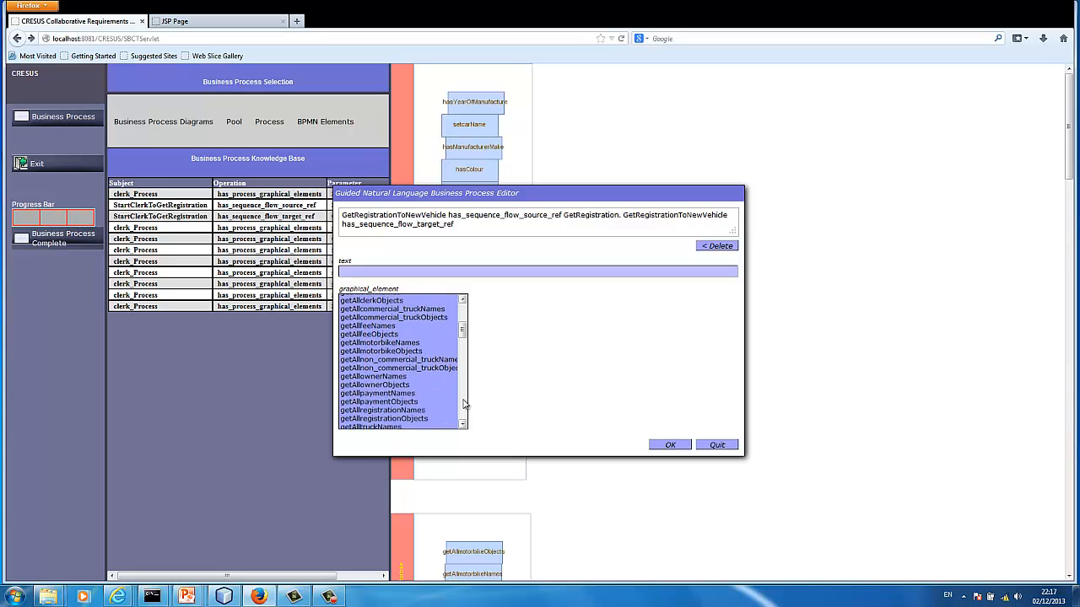
scroll(464, 404, down, 4)
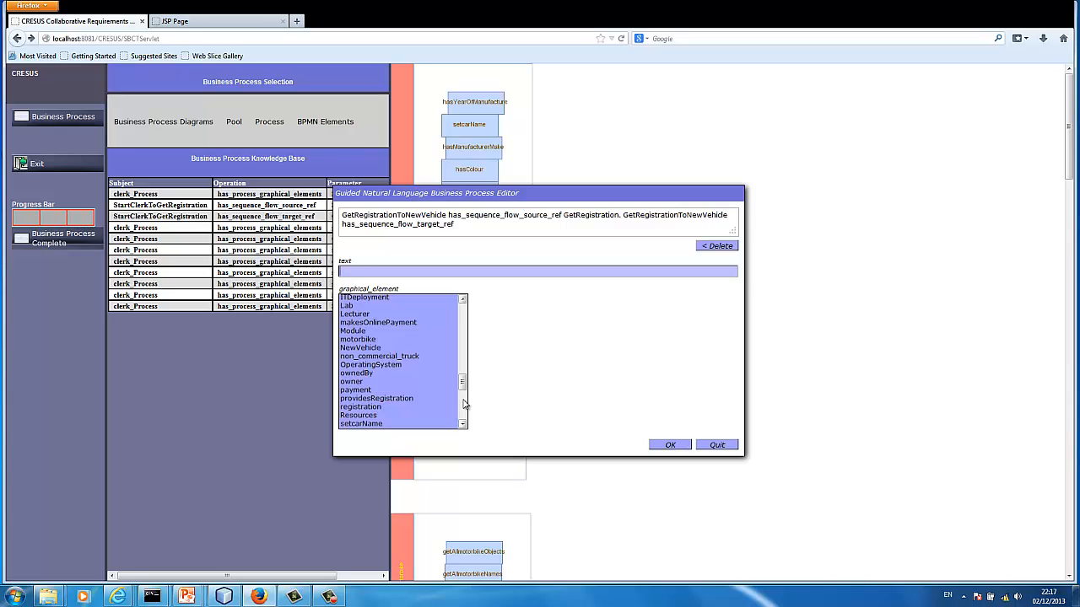
click(373, 347)
click(375, 300)
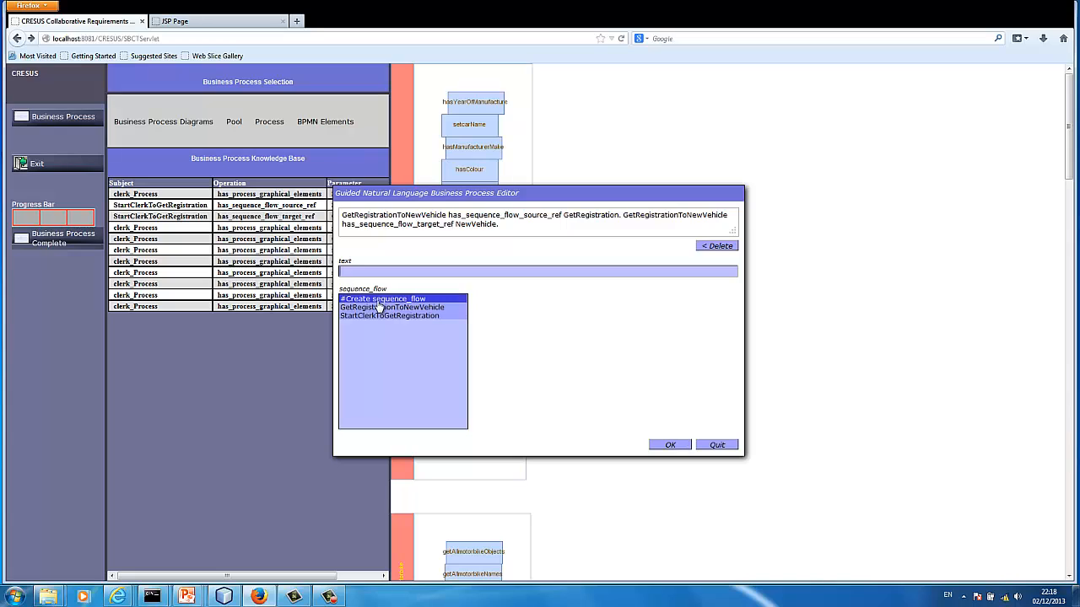
click(671, 446)
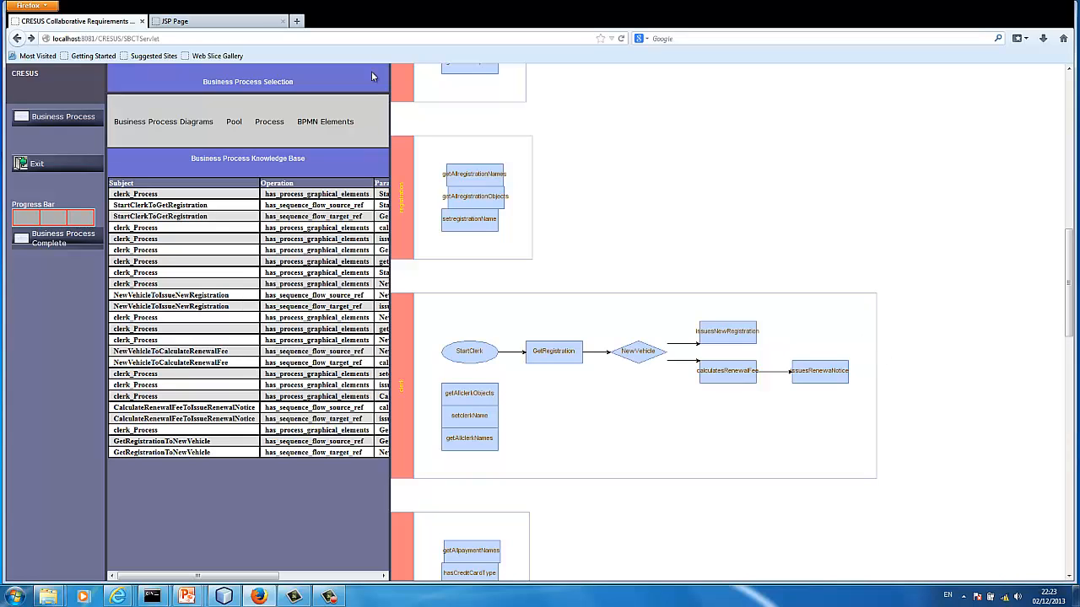
Create a data-based exclusive gateway named MergeNewVehicle in the clerk process and close the editor
click(327, 123)
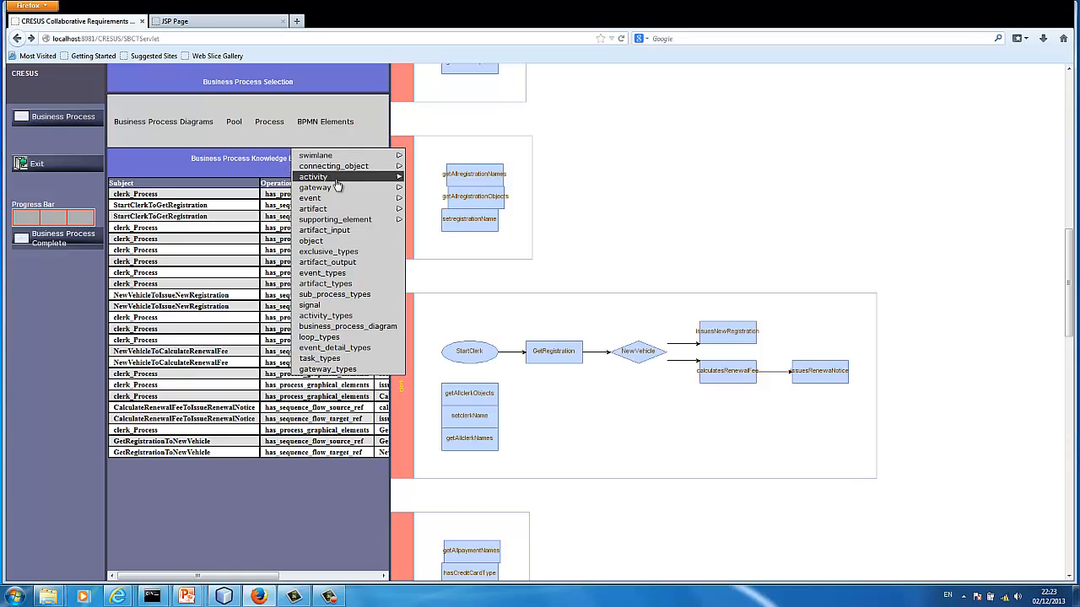
mouse_move(337, 187)
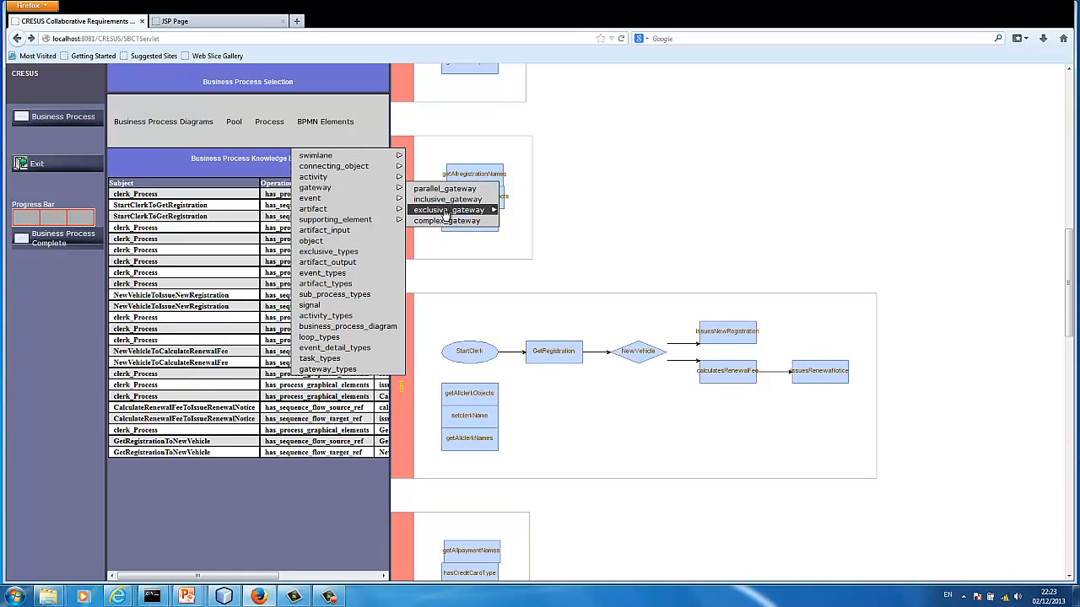
mouse_move(445, 215)
click(530, 211)
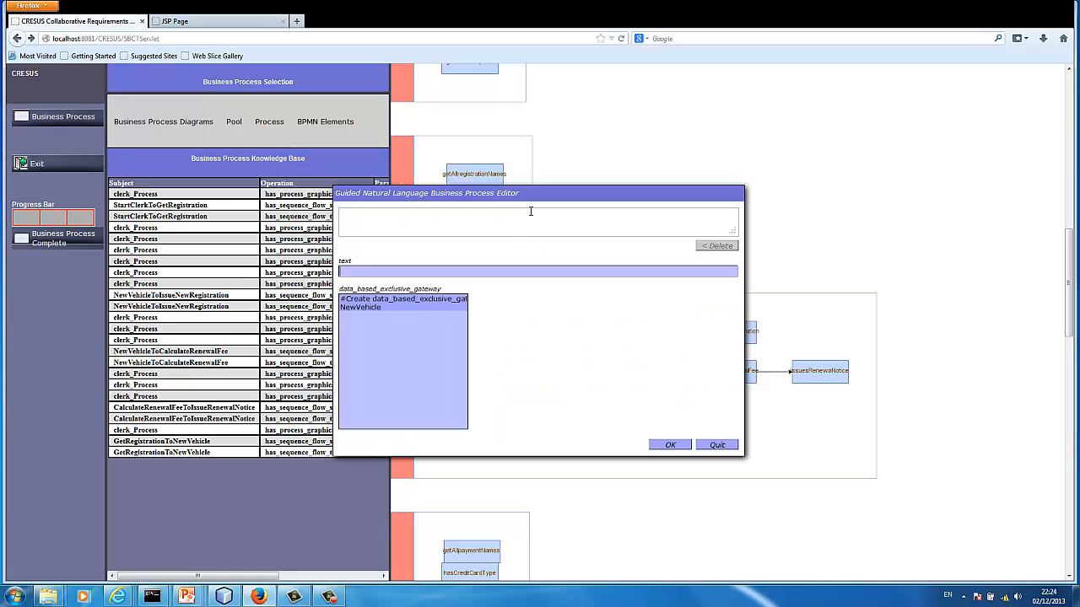
click(377, 306)
click(475, 302)
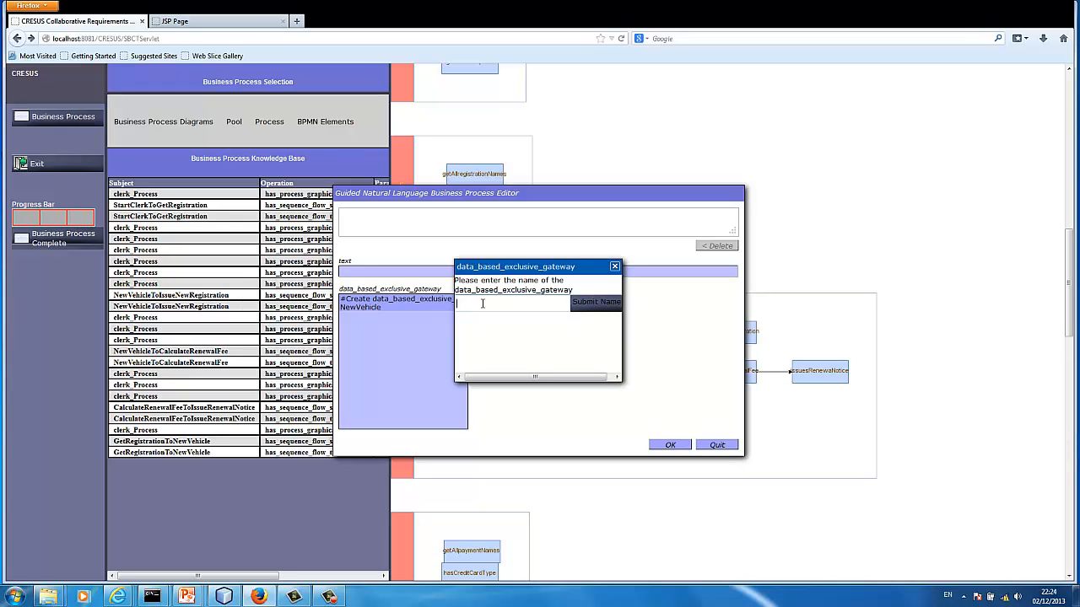
text(MergeNewVehicle)
click(590, 305)
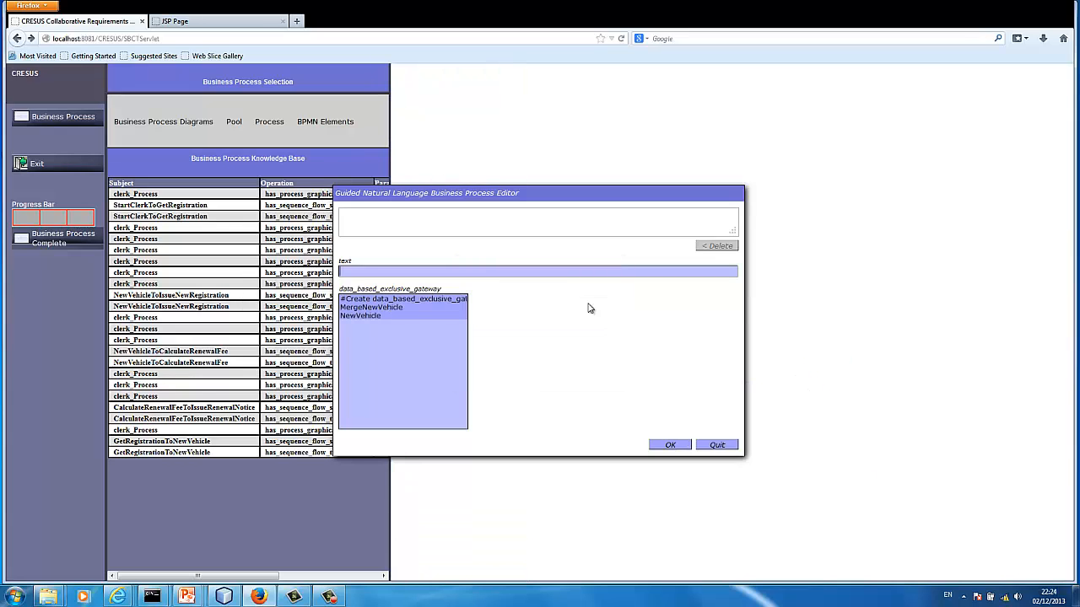
click(716, 445)
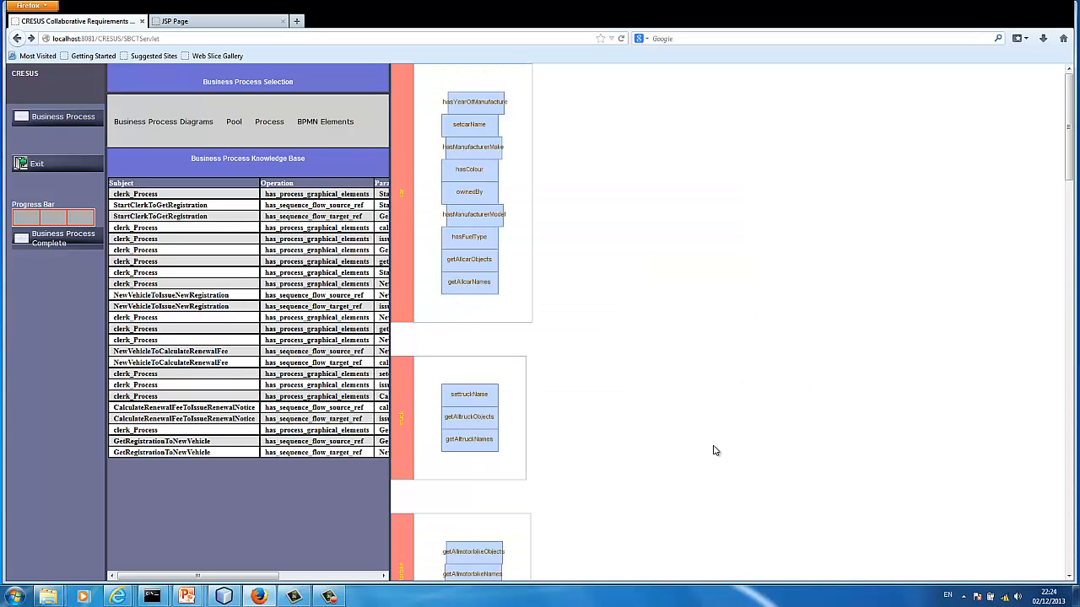
click(1072, 558)
click(1071, 558)
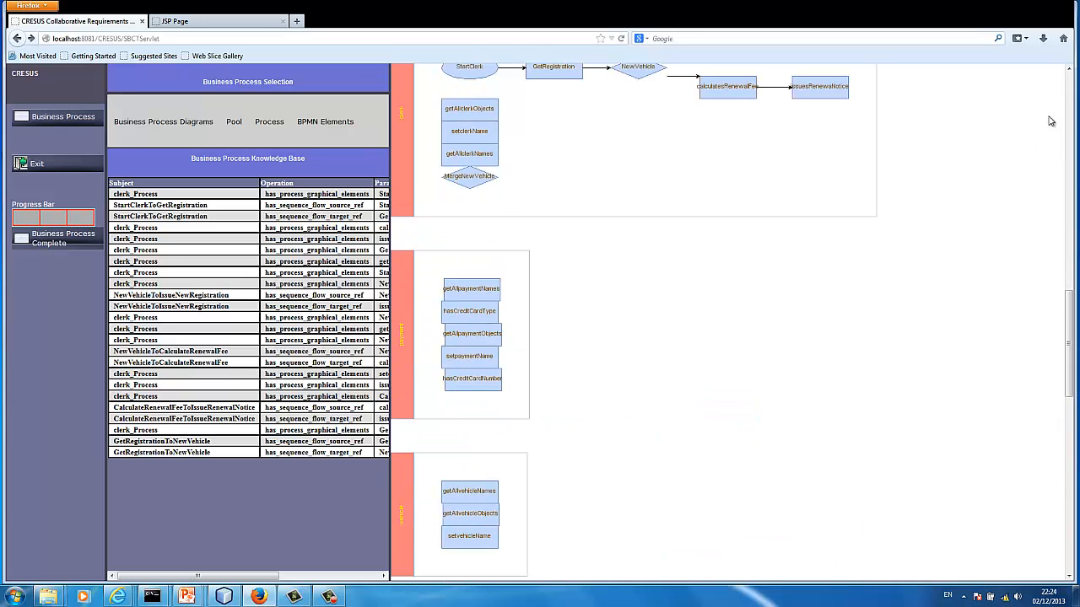
click(1071, 69)
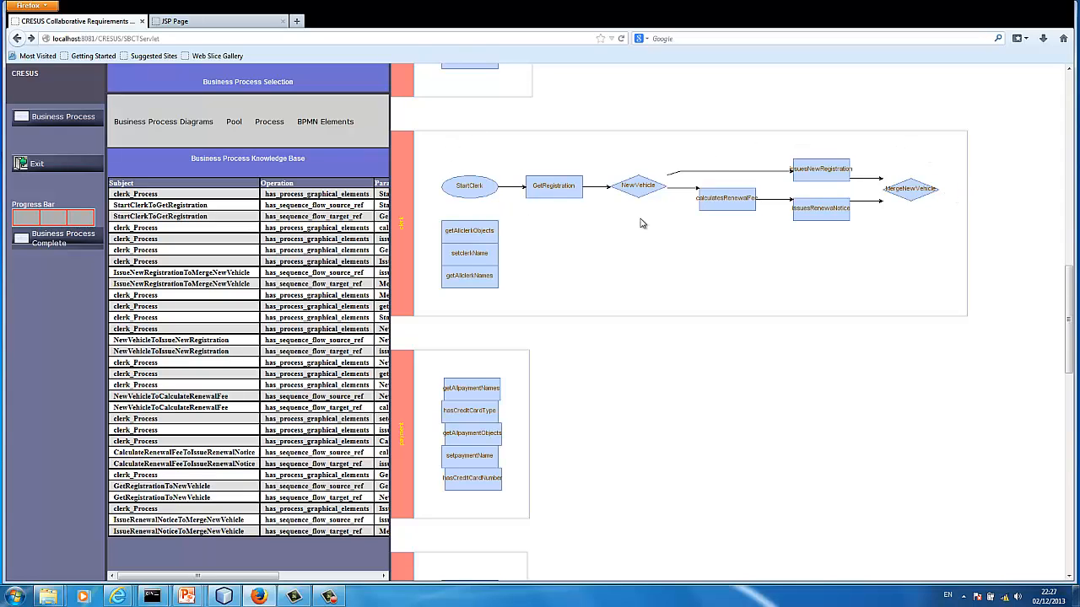
Create an end event named EndClerk in the clerk process and close the editor
click(321, 135)
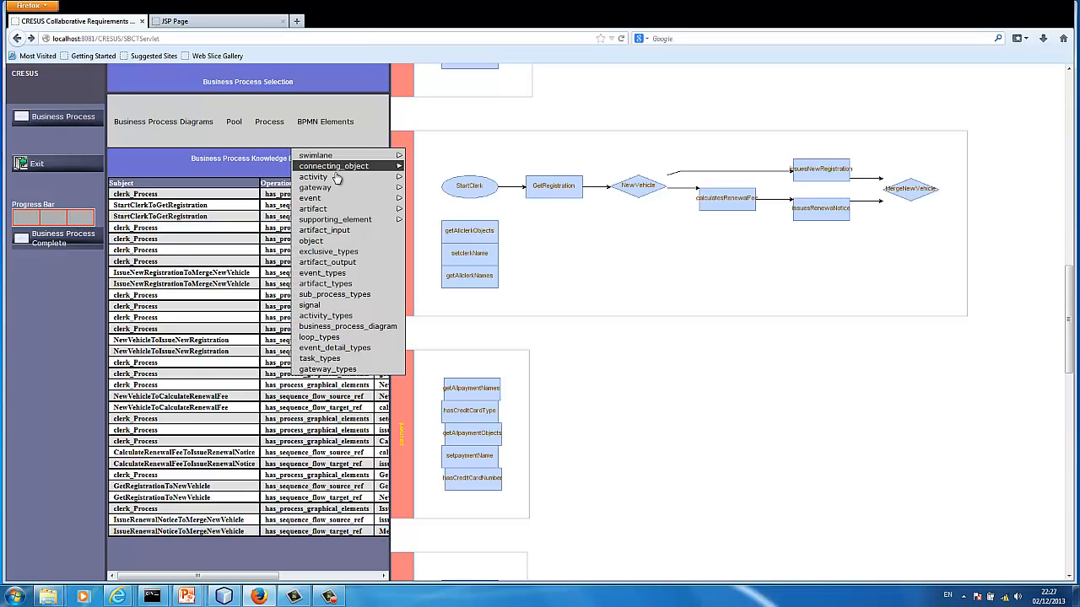
mouse_move(337, 200)
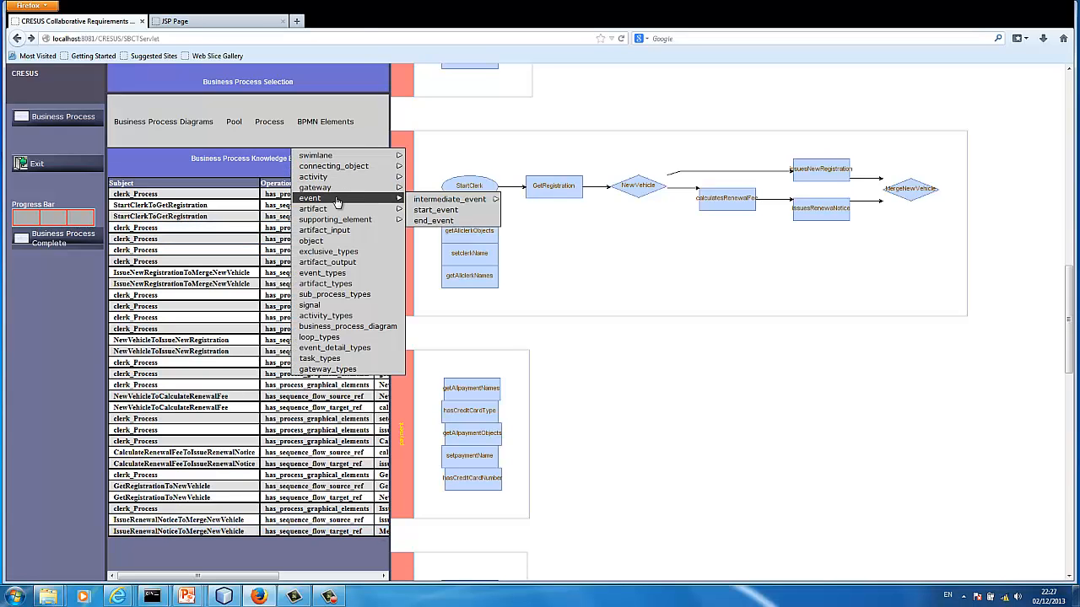
click(440, 222)
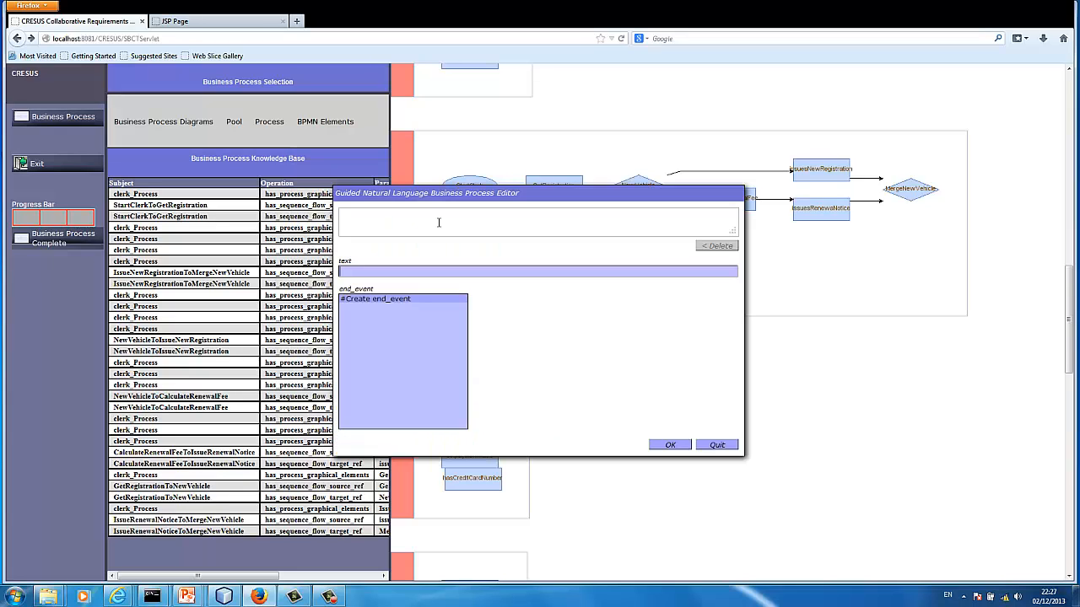
click(393, 301)
text(EndClerk)
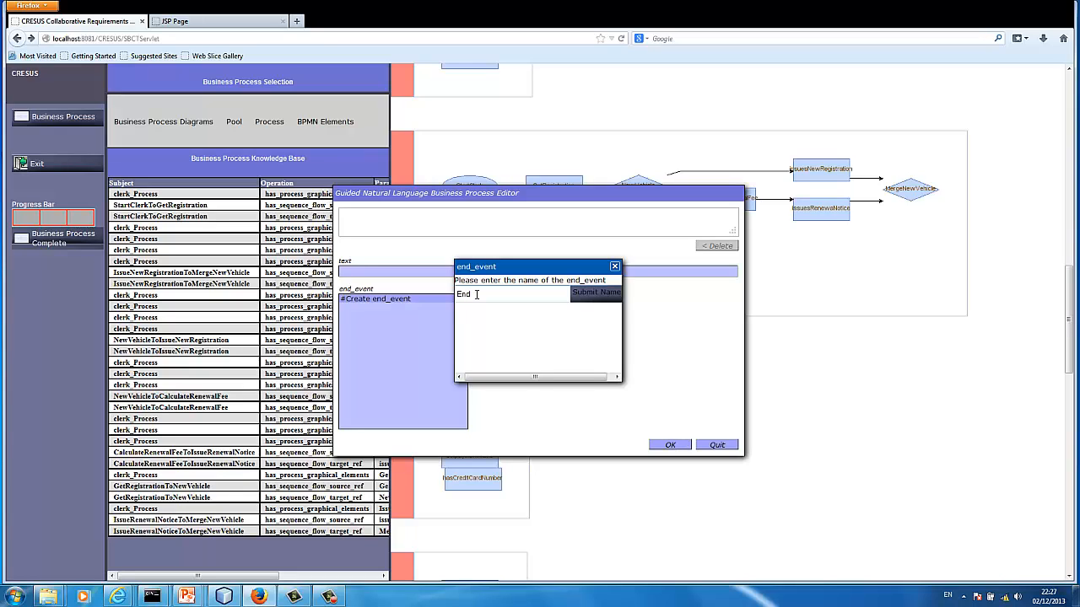
click(597, 293)
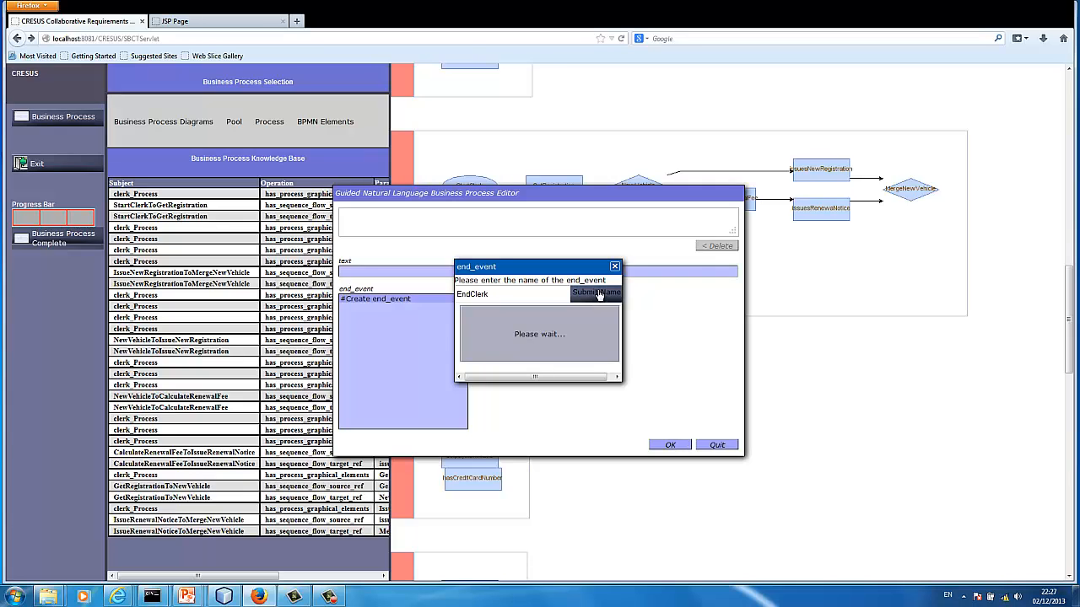
click(716, 445)
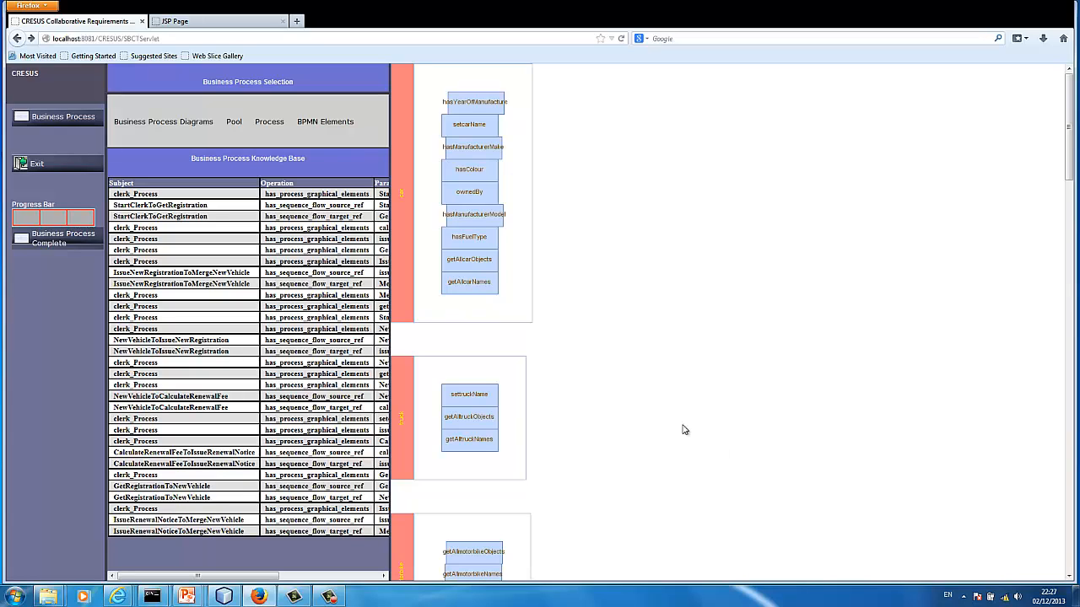
Create a sequence flow connecting object named MergeNewVehicleToEndClerk in the clerk process
click(336, 128)
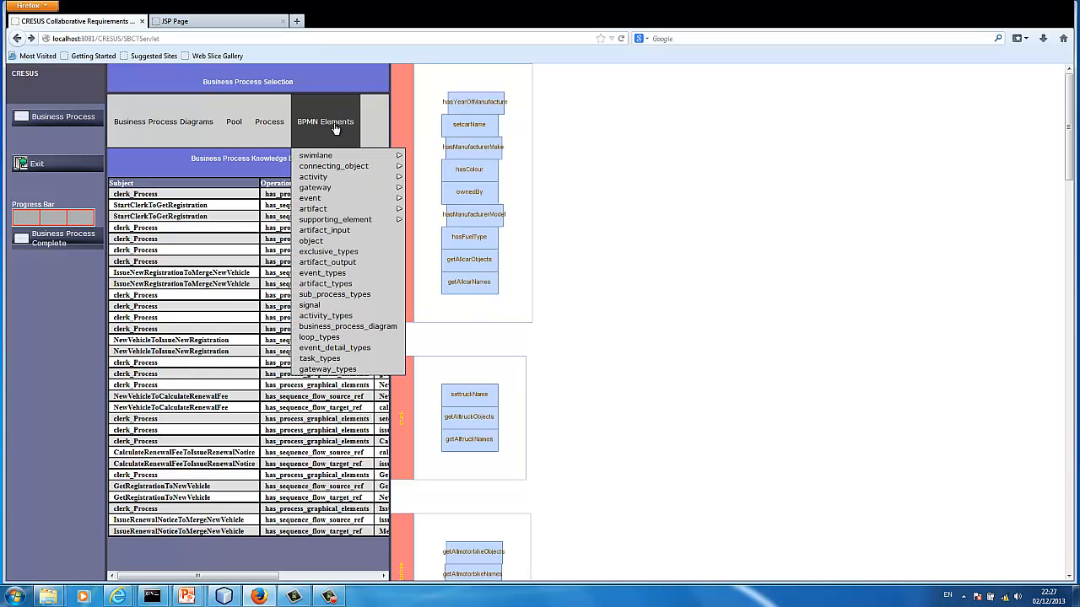
mouse_move(345, 173)
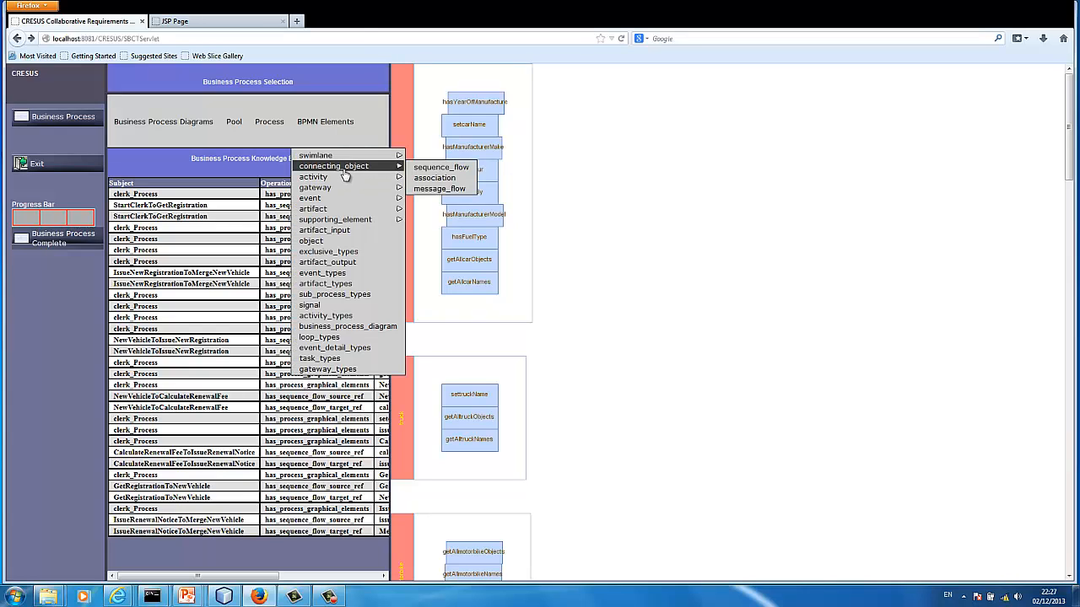
click(429, 168)
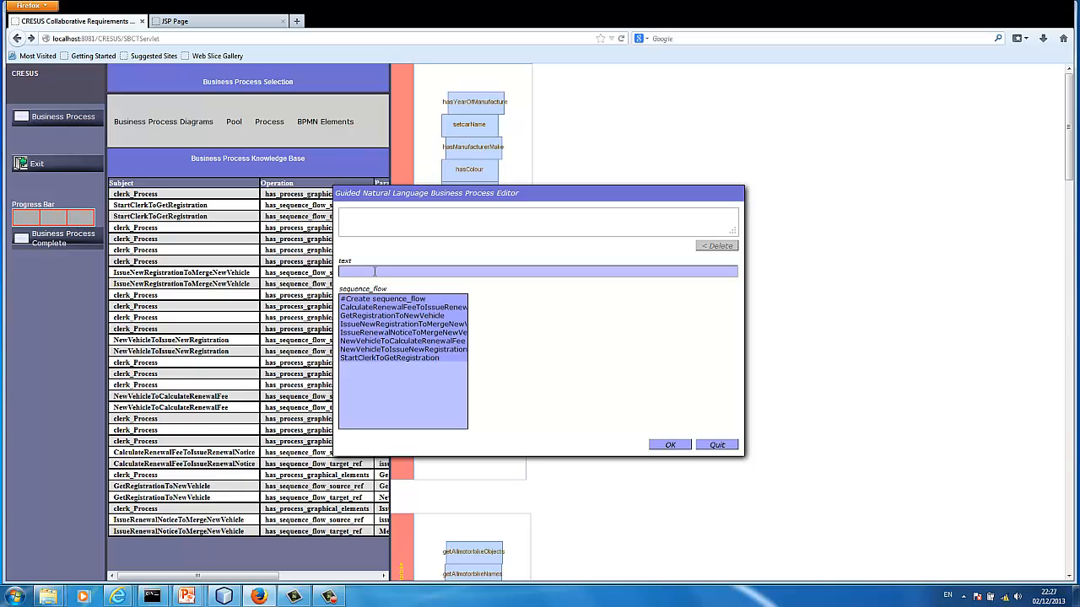
click(374, 300)
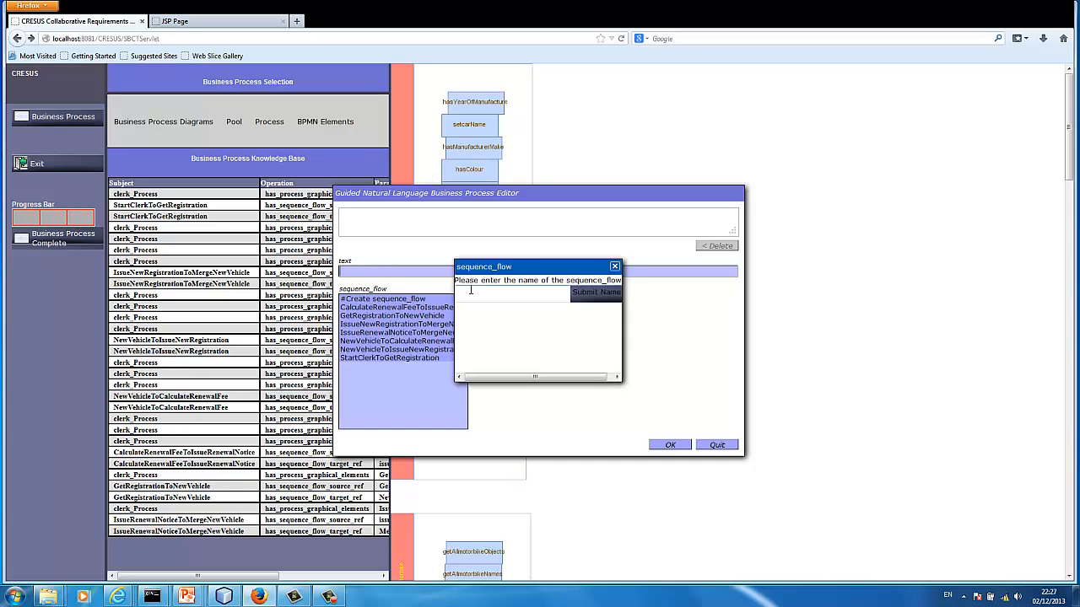
click(479, 292)
text(MergeNewVehicleToEndClerk)
click(596, 293)
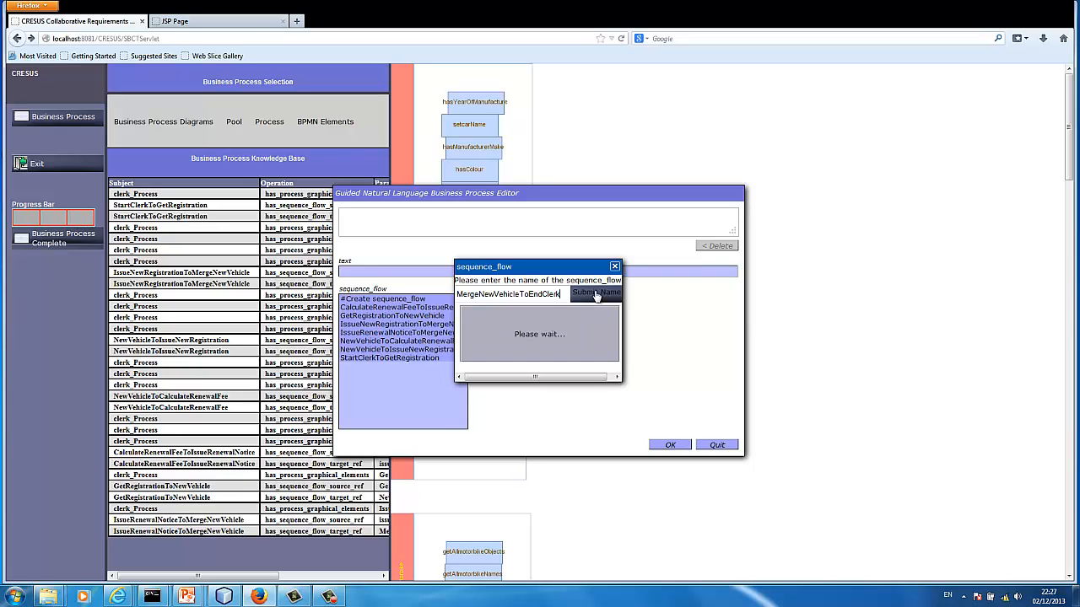
State that MergeNewVehicleToEndClerk has MergeNewVehicle as its has_sequence_flow_source_ref and end the sentence with a full stop
click(409, 341)
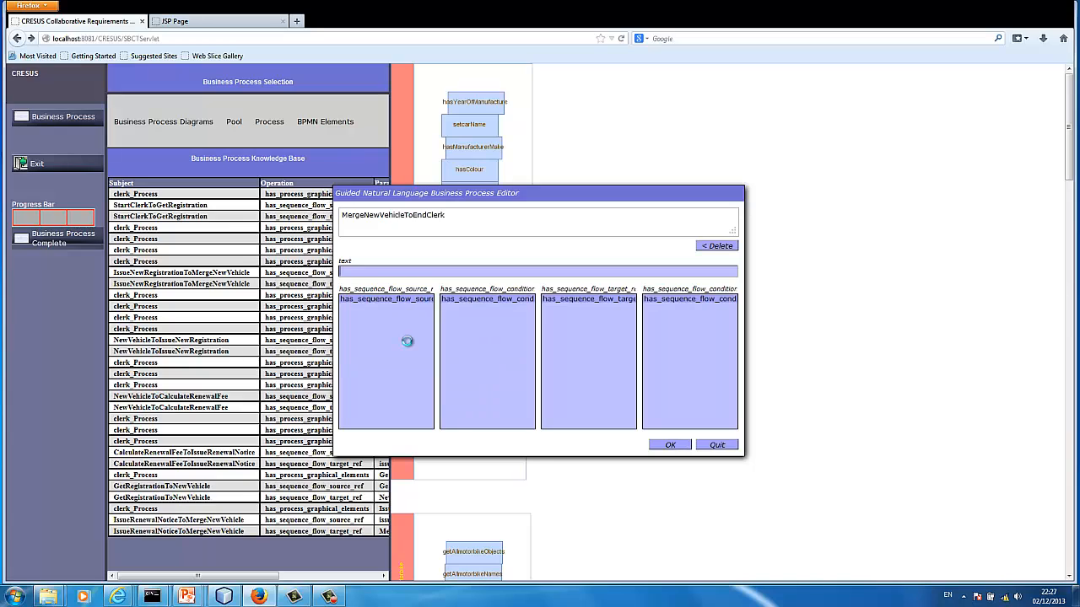
click(401, 300)
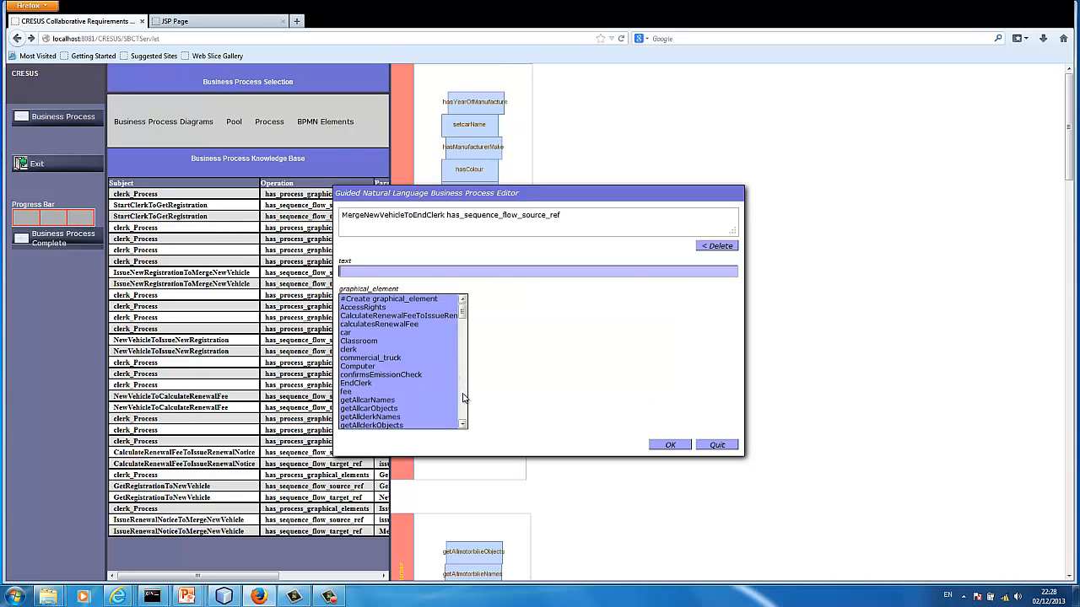
scroll(462, 398, down, 10)
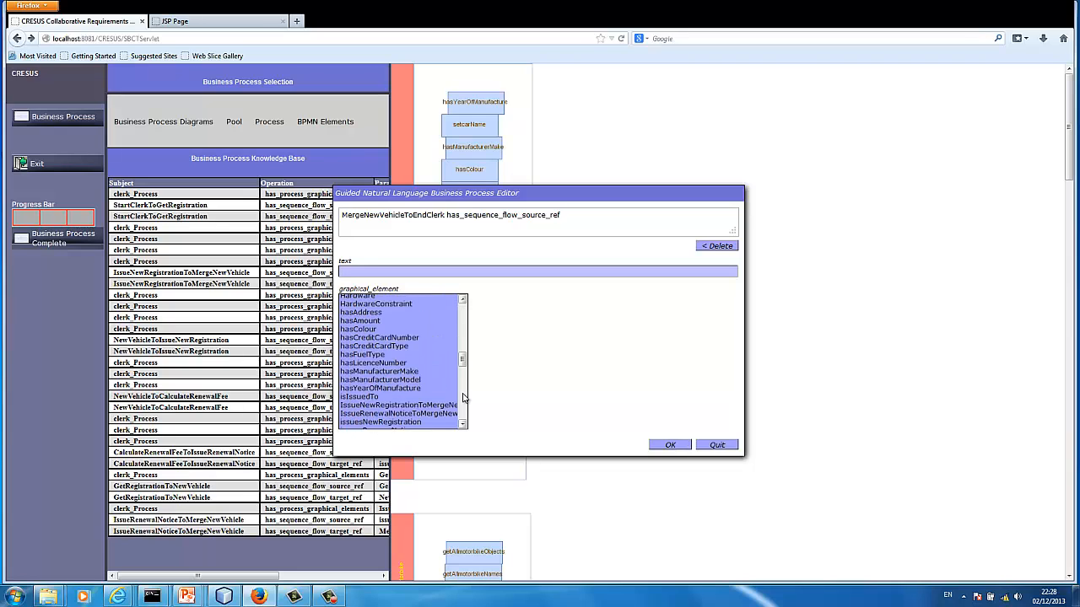
scroll(463, 397, down, 4)
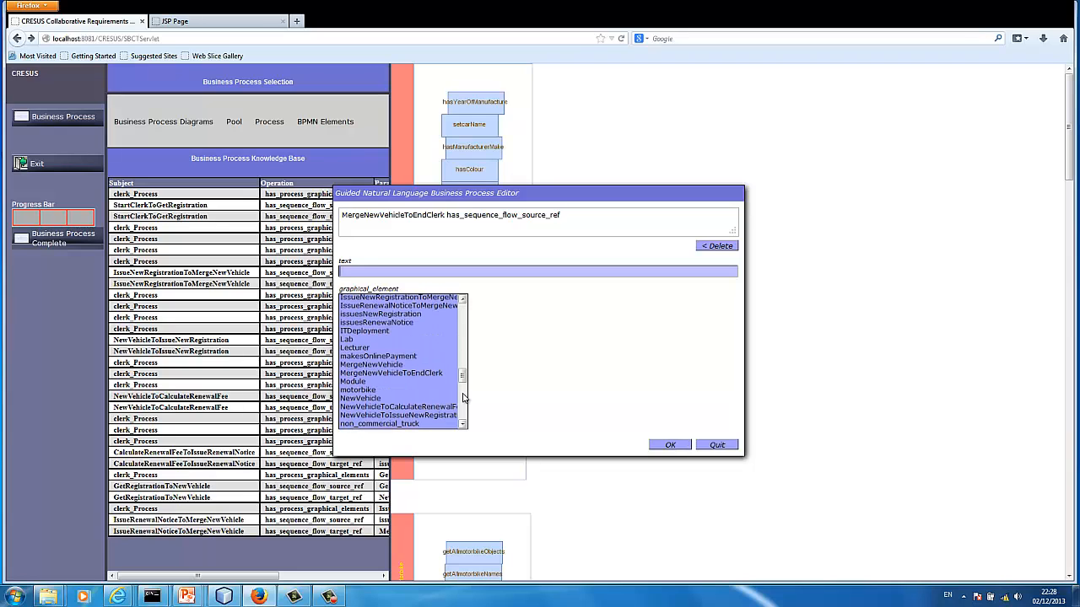
click(422, 366)
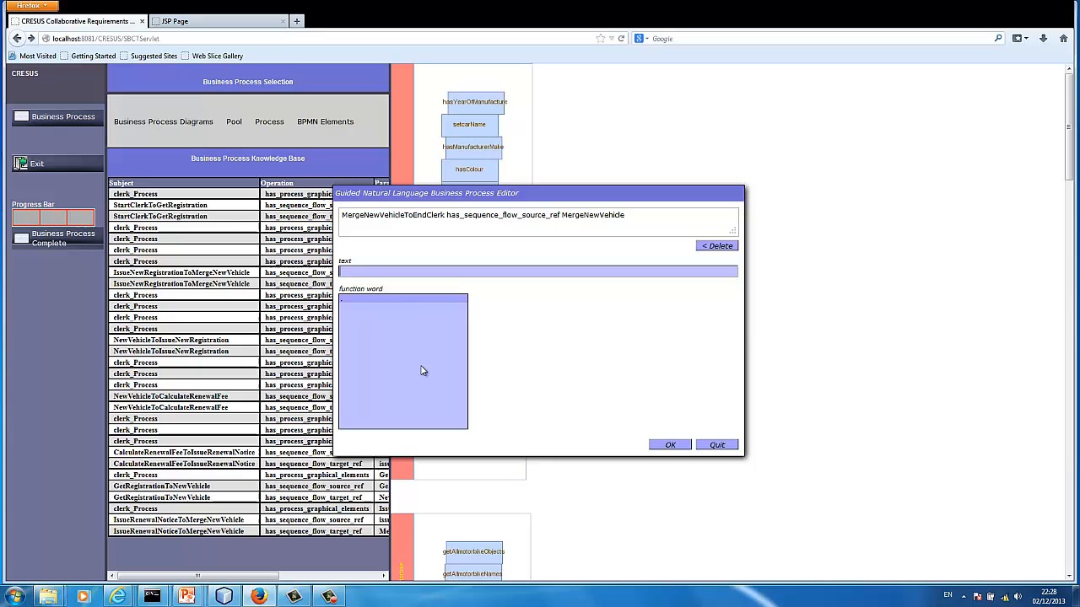
click(397, 302)
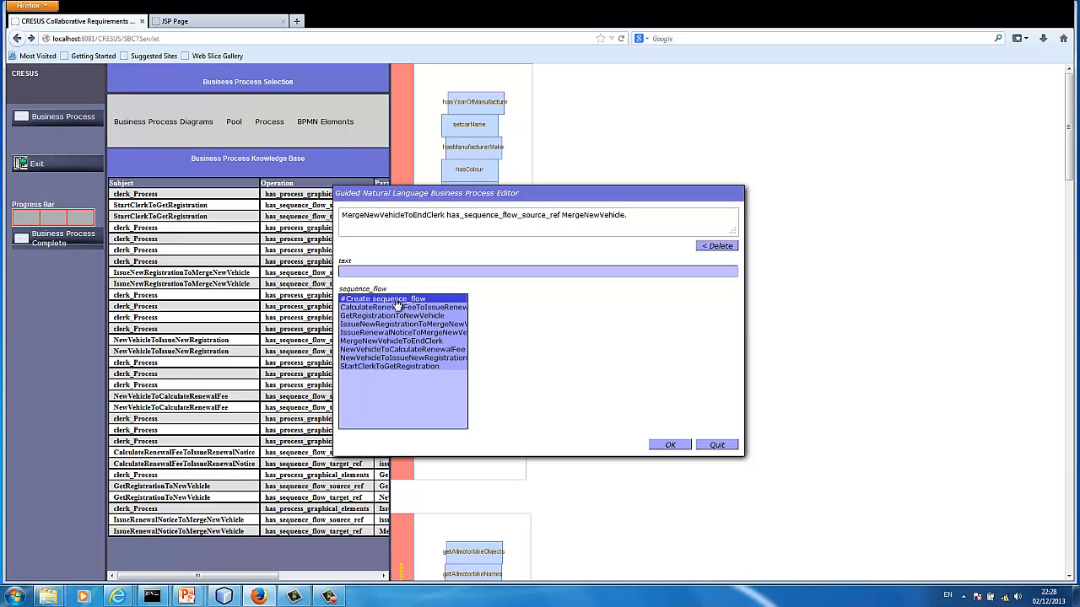
State that MergeNewVehicleToEndClerk has EndClerk as its has_sequence_flow_target_ref, end the sentence with a full stop and submit both statements
click(399, 341)
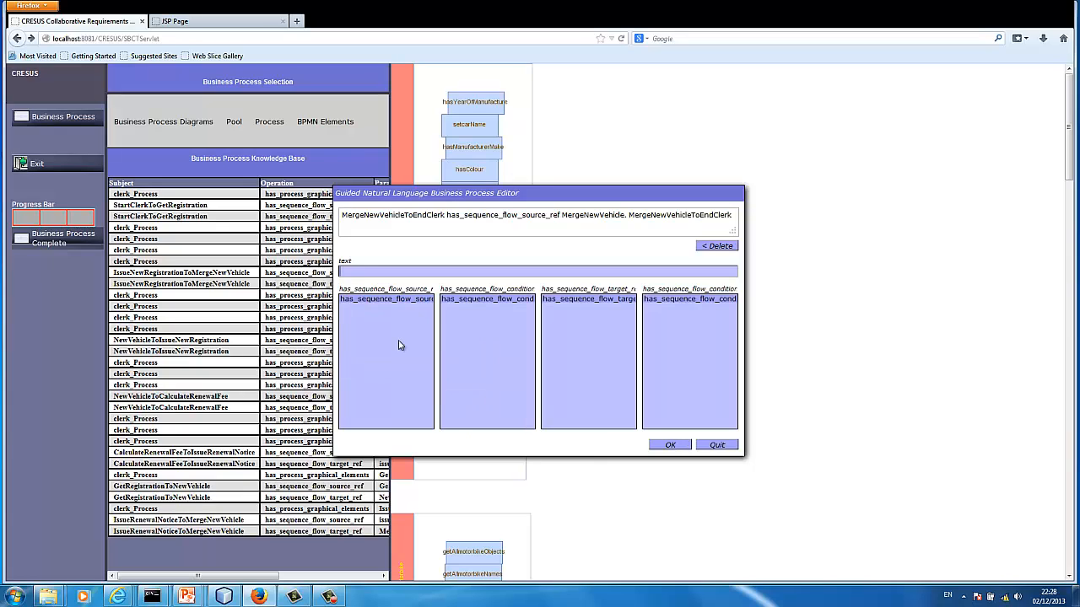
click(594, 300)
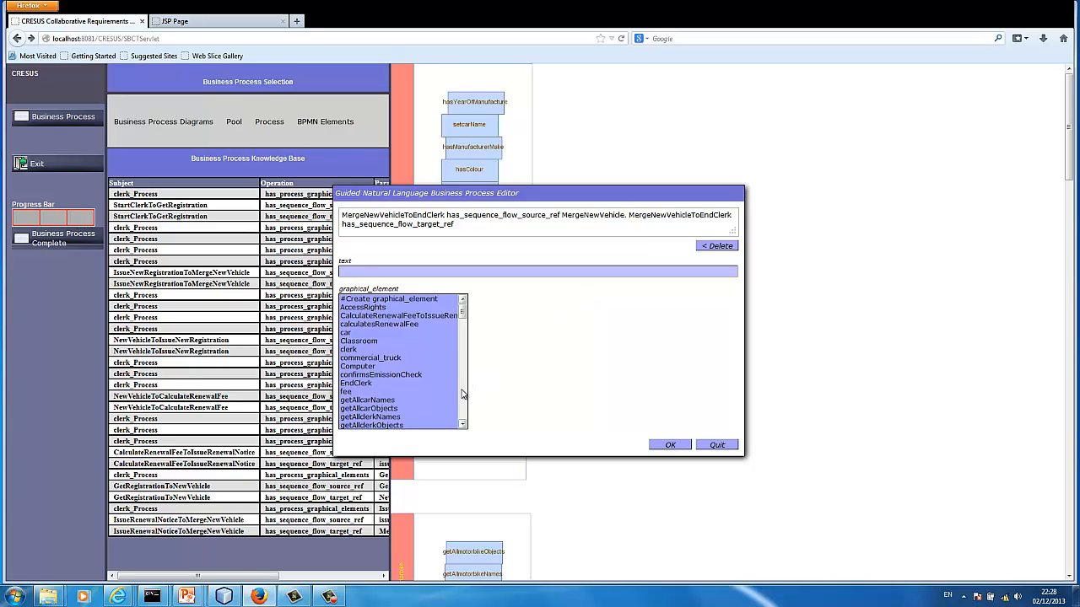
click(410, 384)
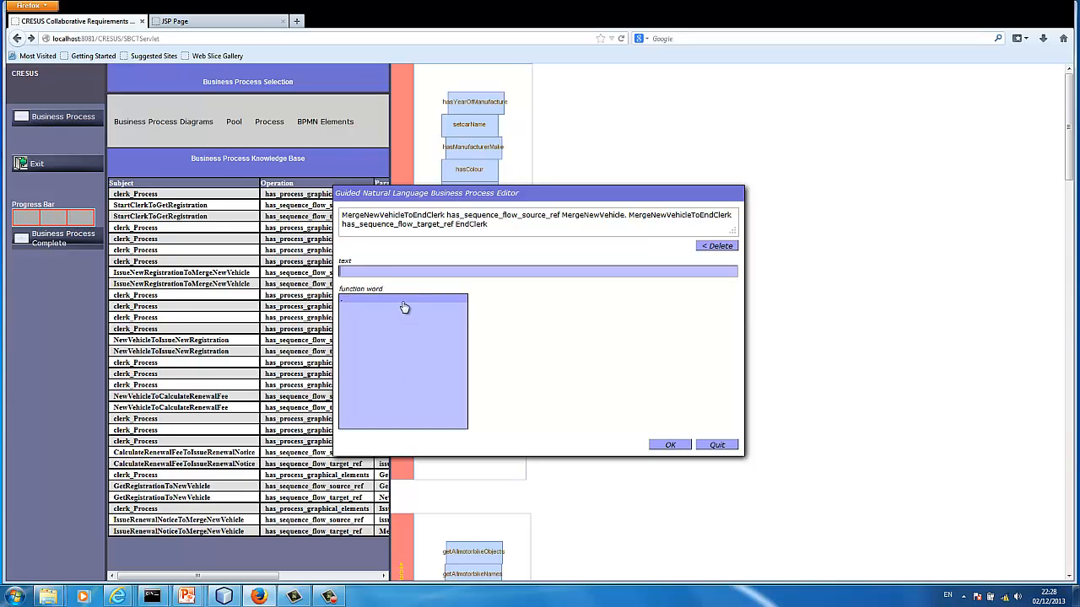
click(404, 301)
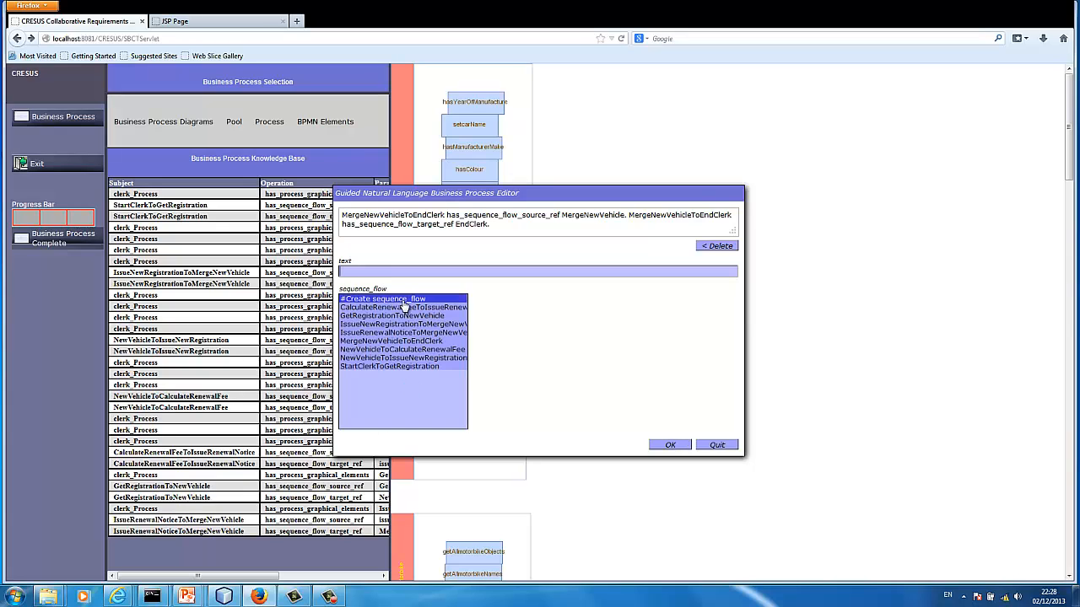
click(670, 445)
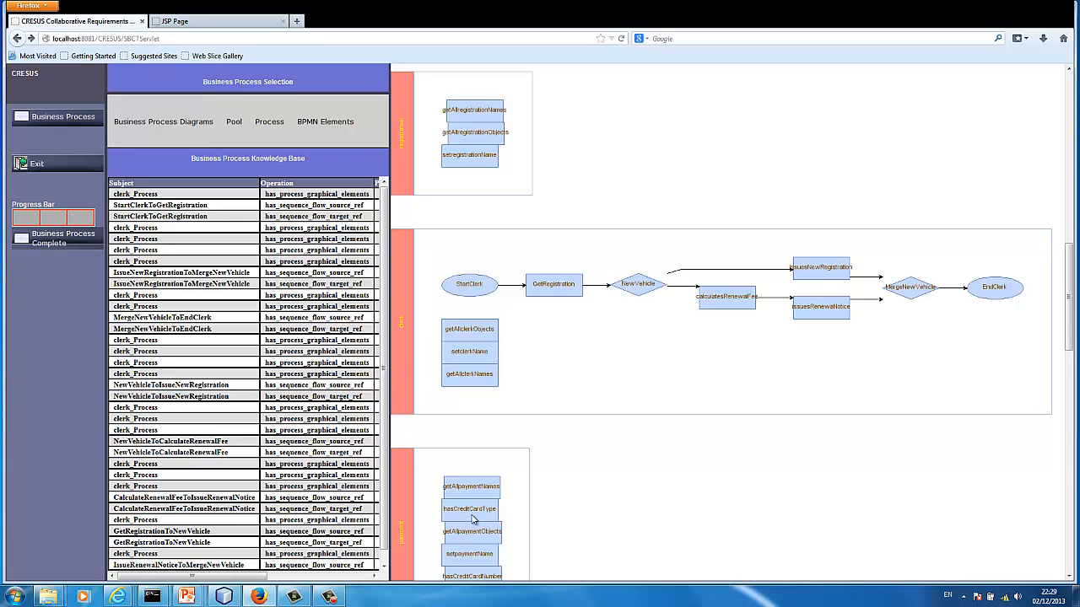
Select the fee pool and its fee_Process as the process to work on
click(1067, 577)
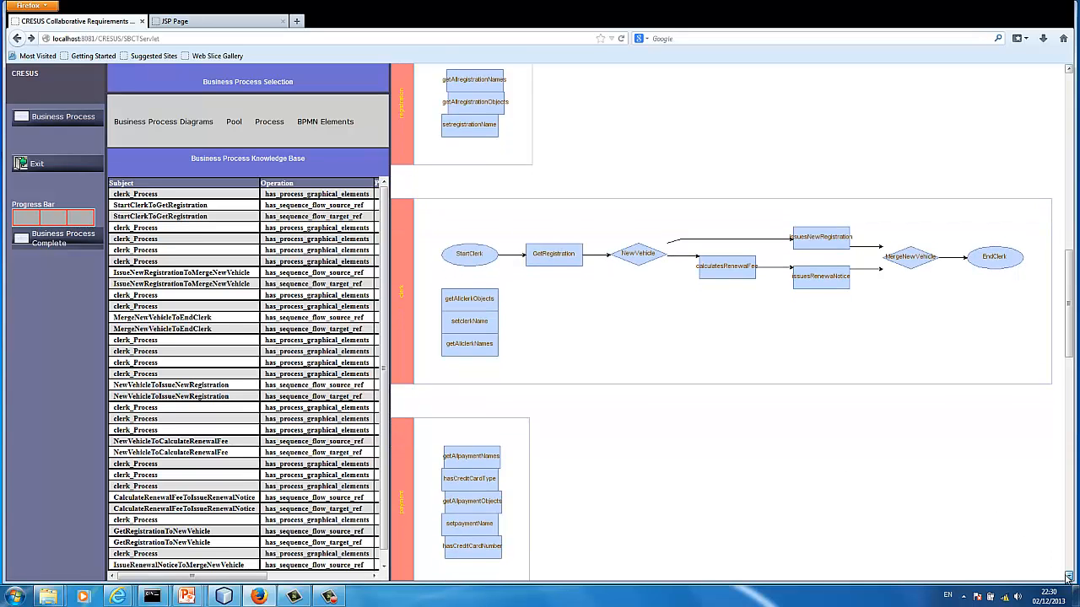
click(1068, 578)
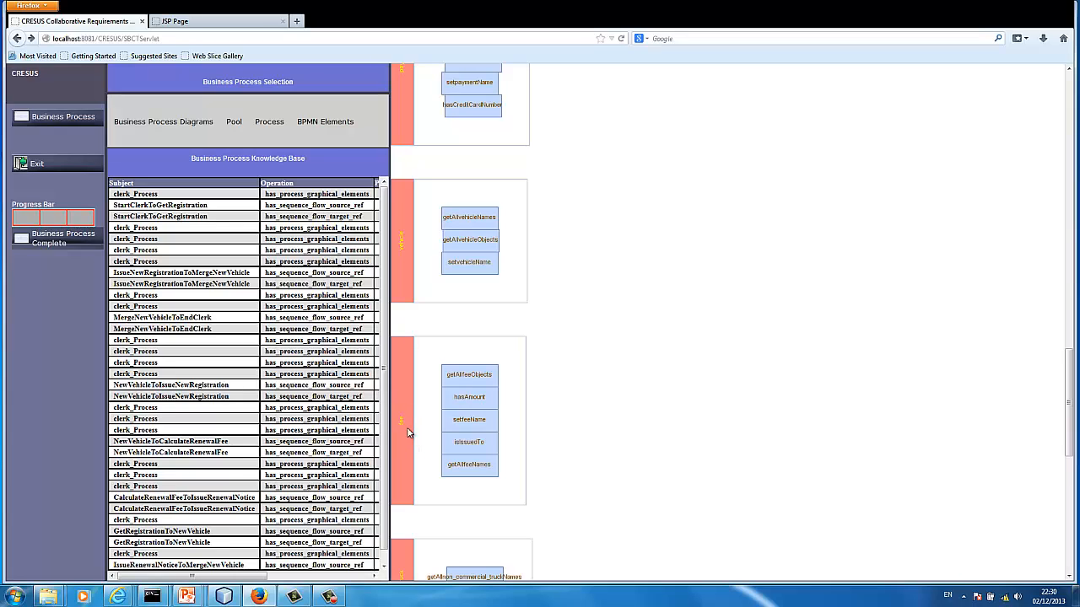
click(234, 135)
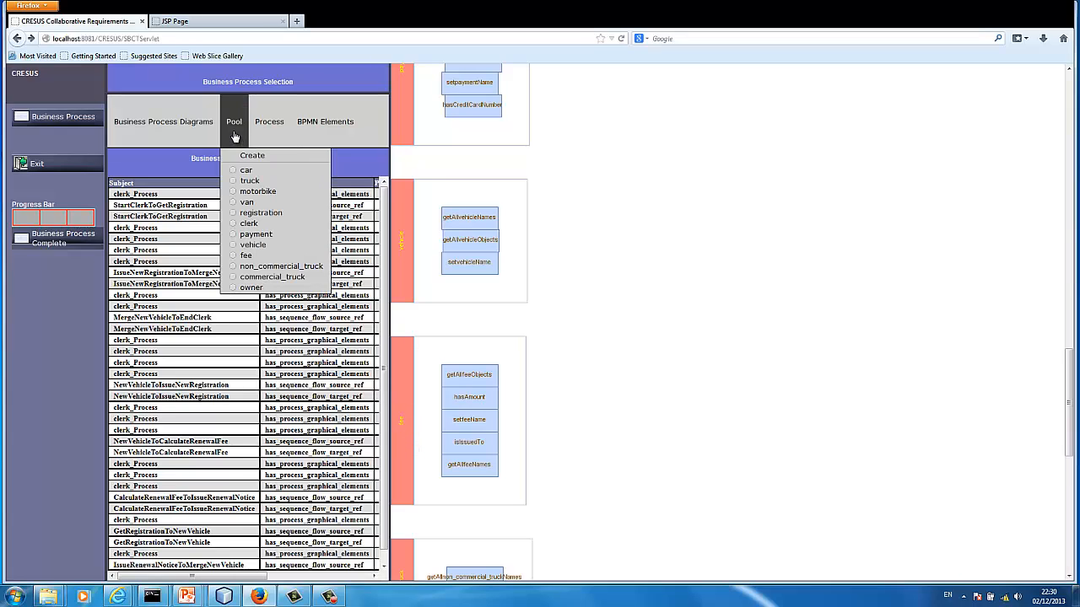
click(245, 255)
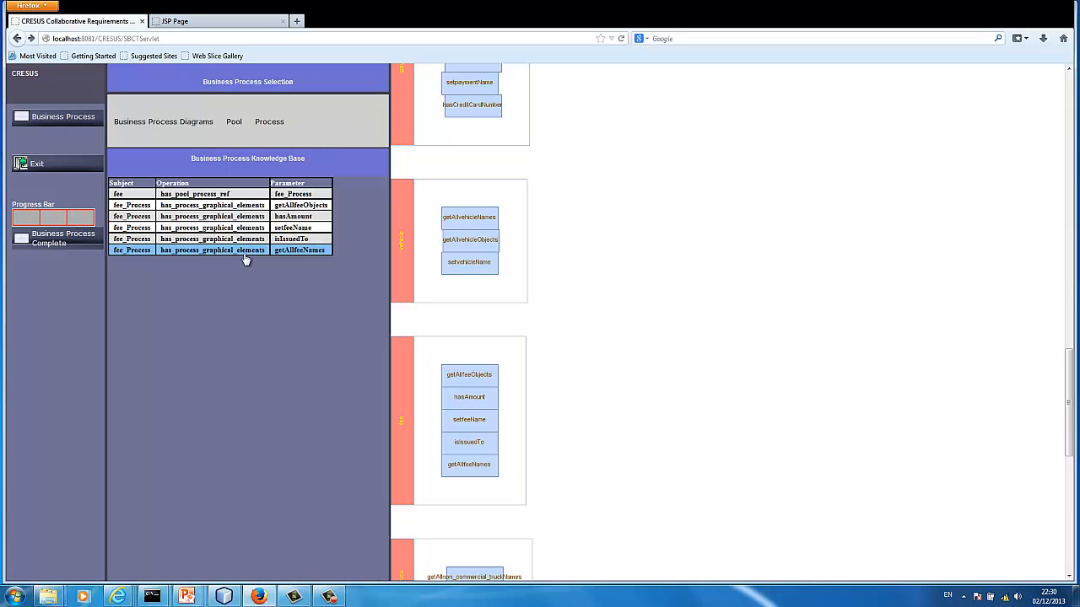
click(266, 121)
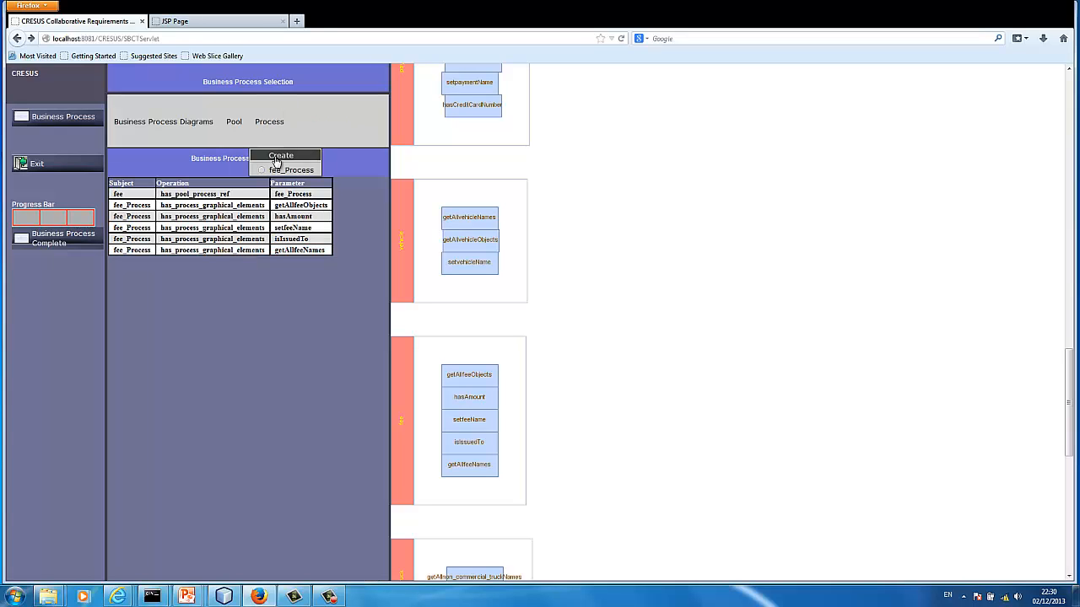
click(277, 170)
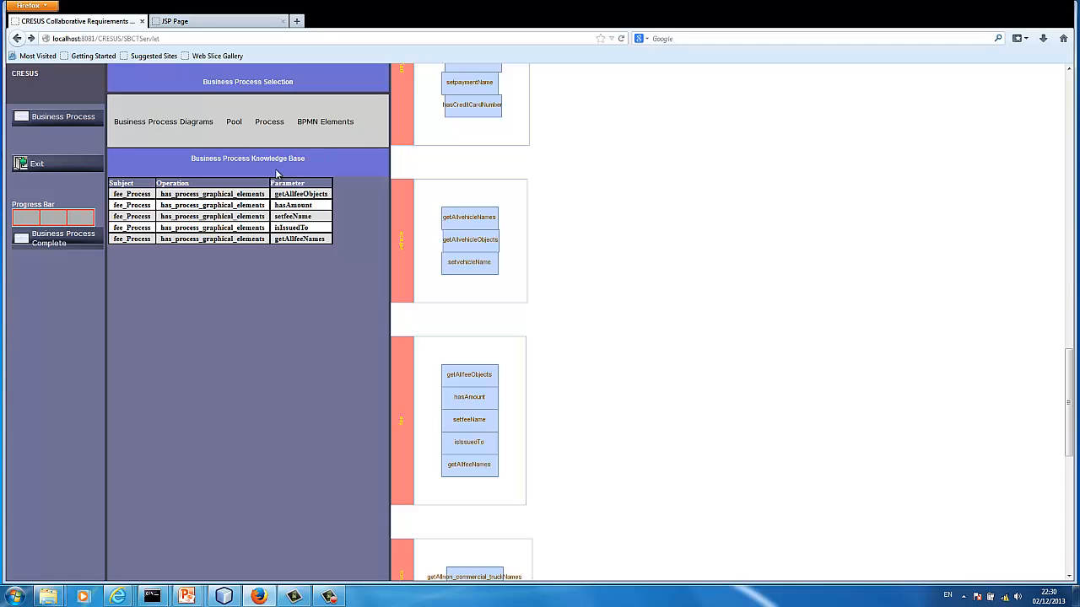
Create a service task named GetFee in the fee process and close the editor
click(325, 124)
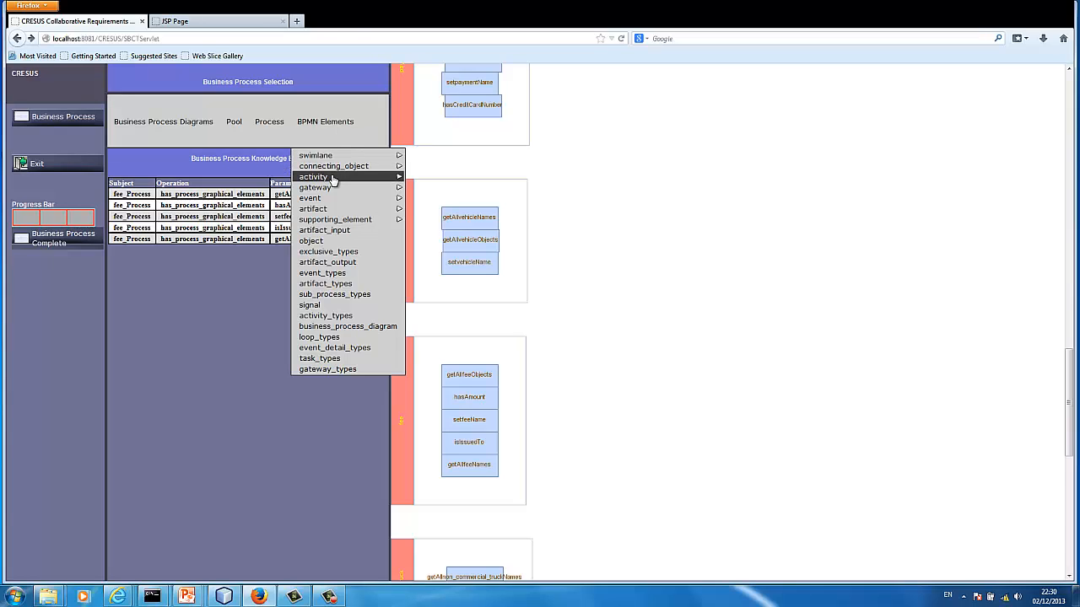
mouse_move(334, 180)
mouse_move(432, 190)
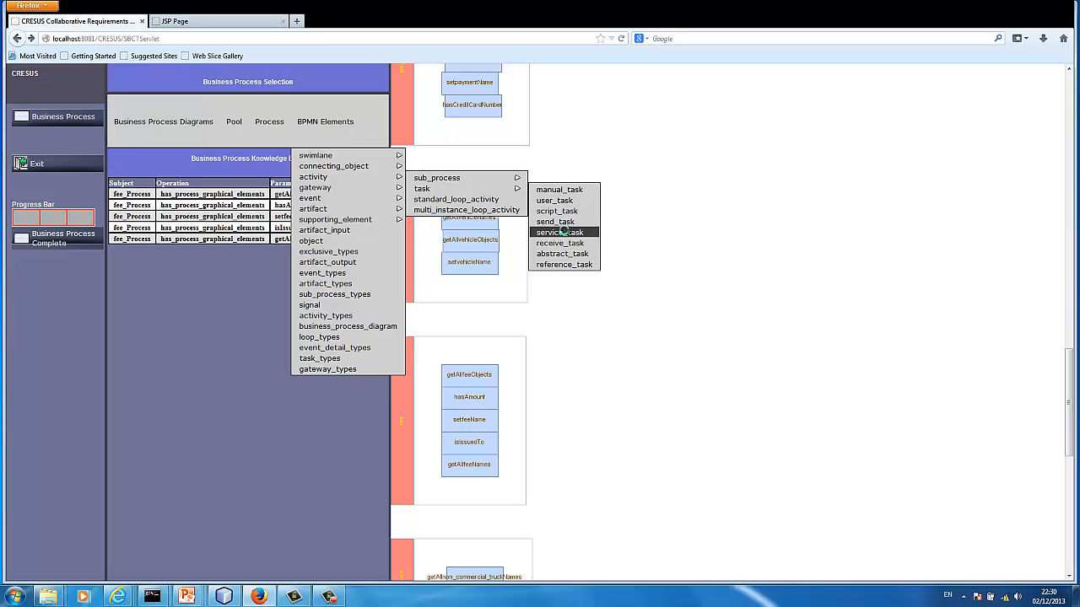
click(563, 232)
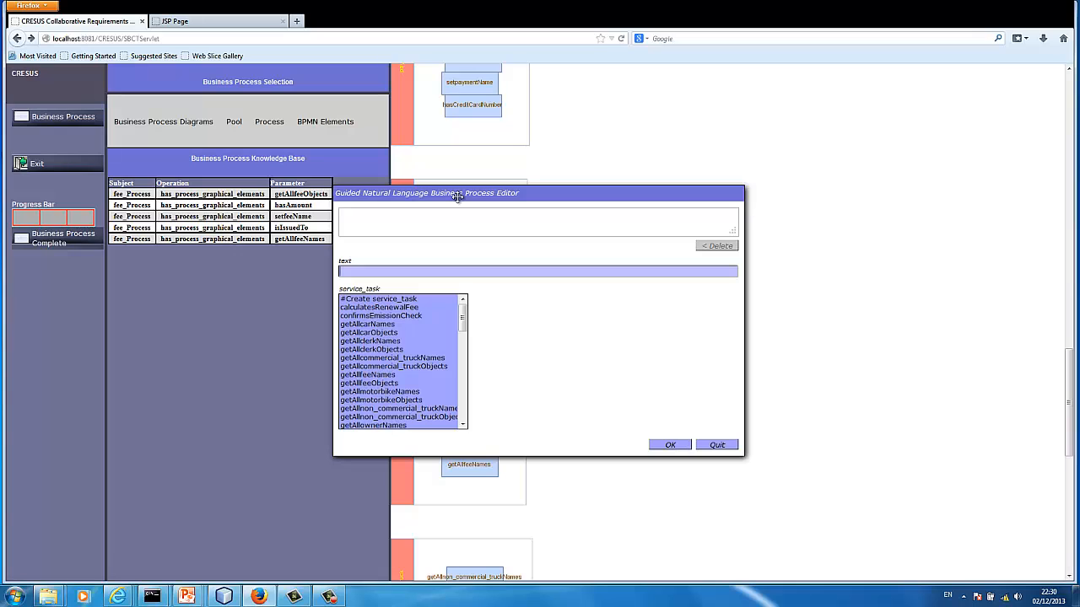
drag(457, 195, 648, 165)
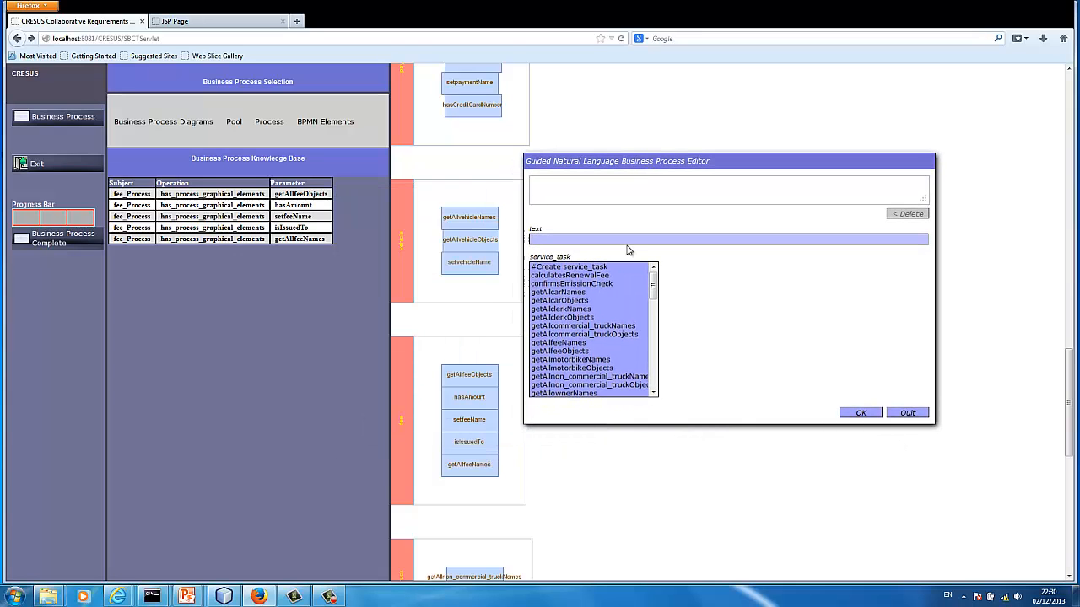
click(612, 268)
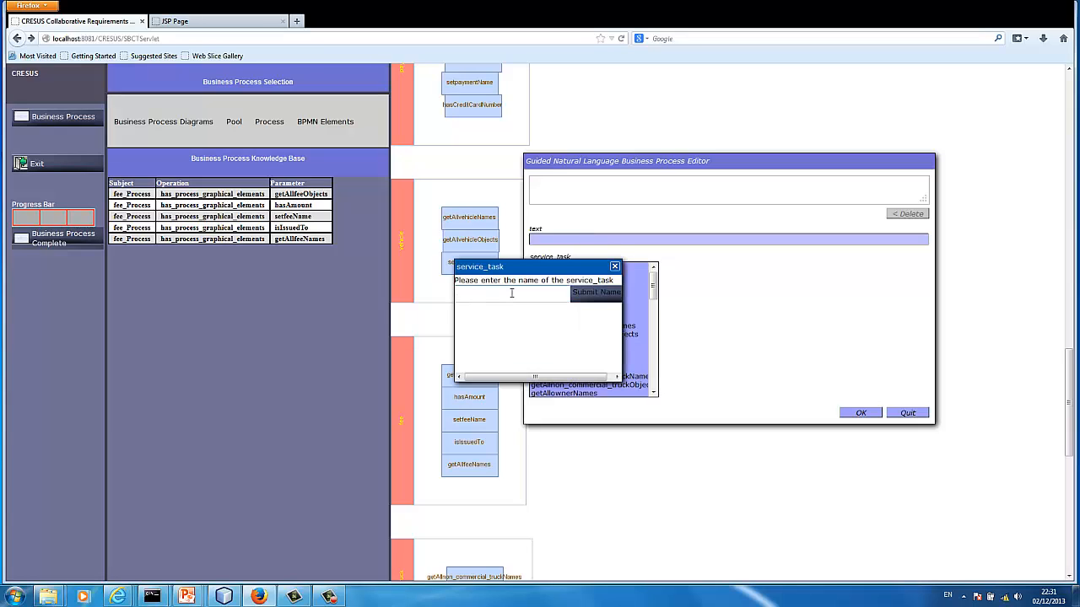
text(getFee)
click(584, 298)
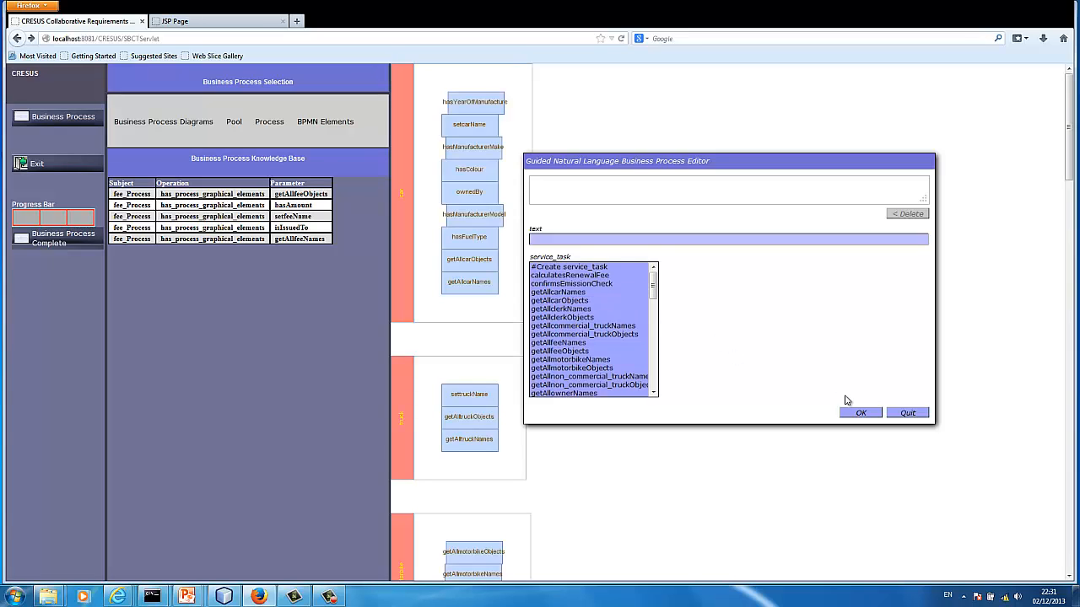
click(899, 412)
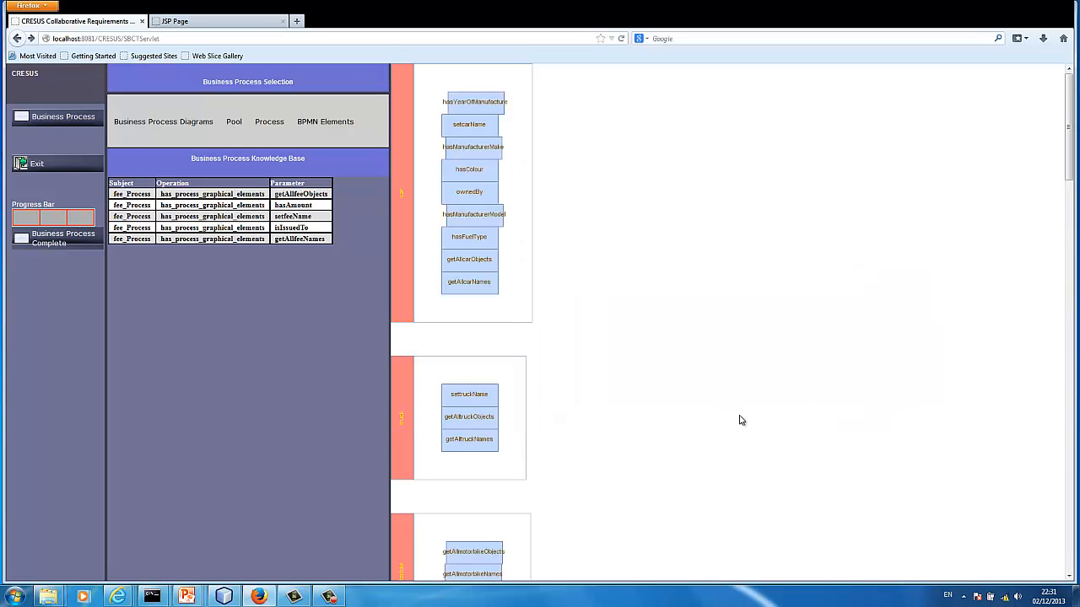
Create a message flow connecting object named CalculateRenewalFeeToGetFee in the fee process
drag(1066, 151, 1073, 422)
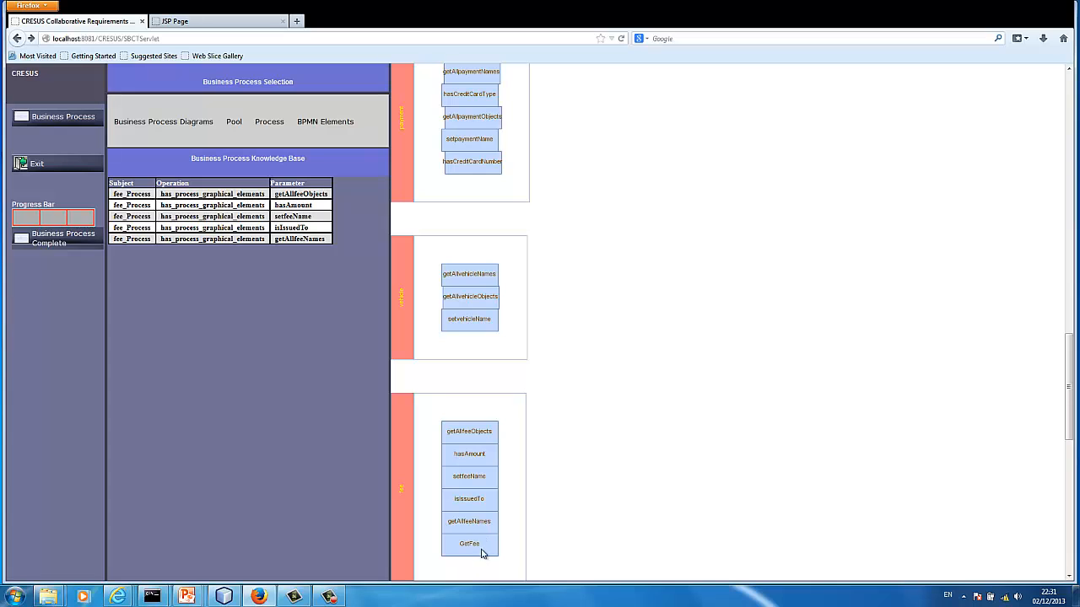
click(1069, 73)
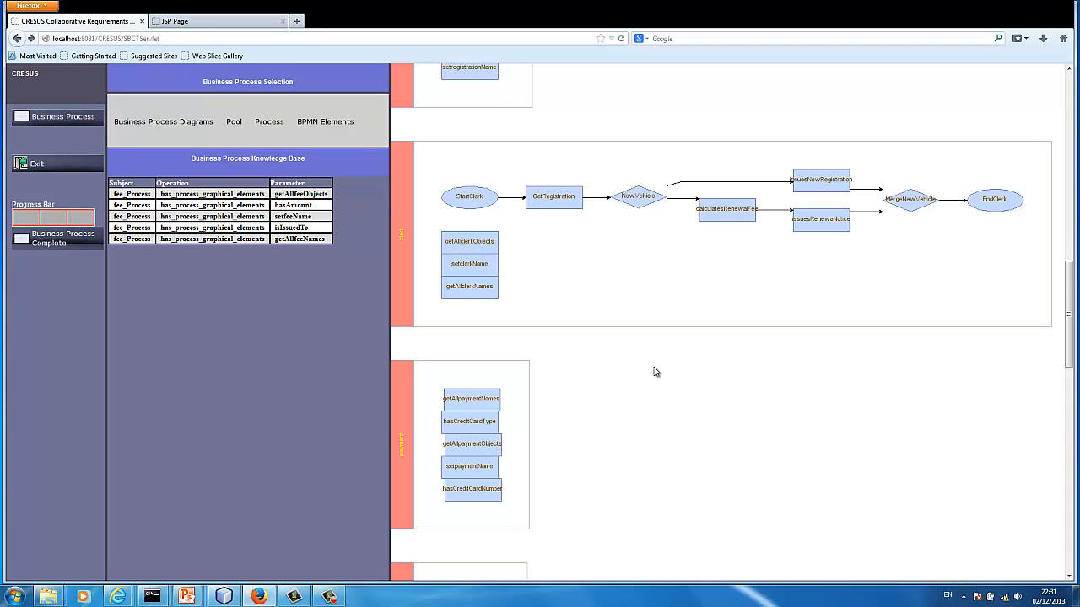
click(335, 143)
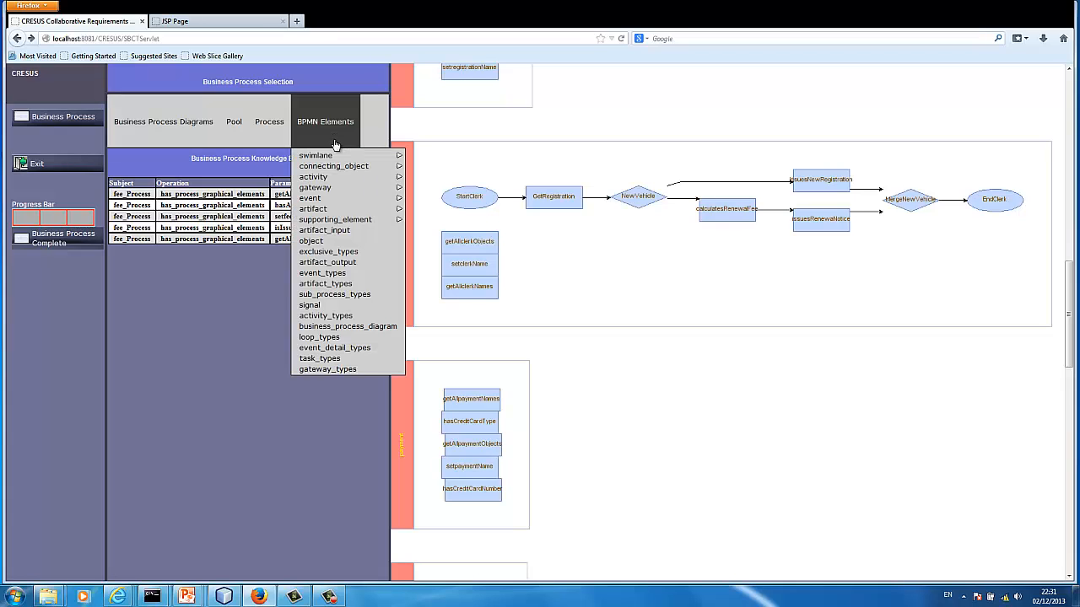
mouse_move(343, 173)
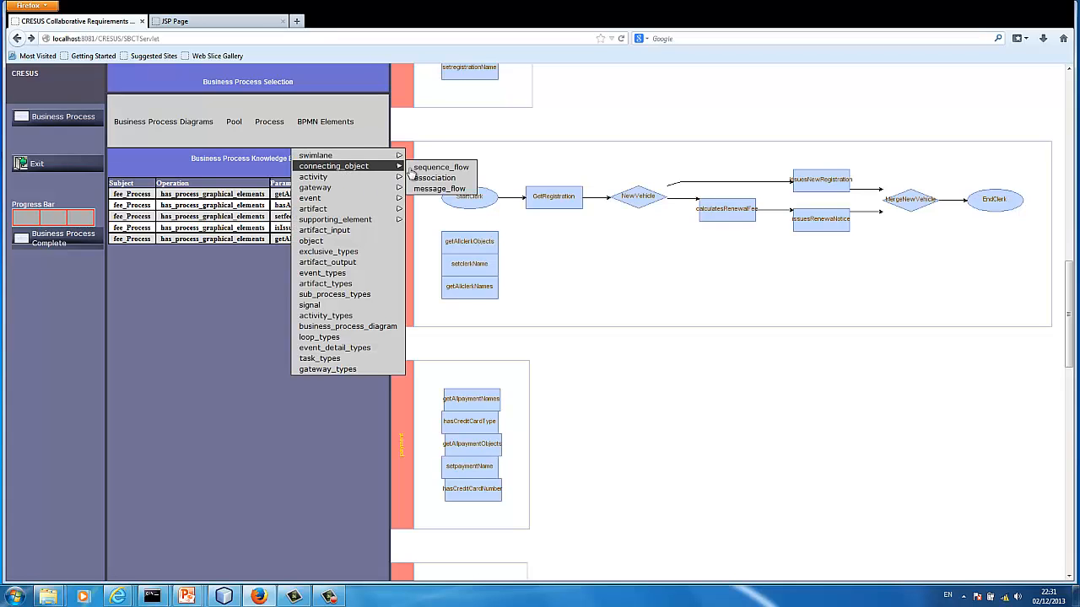
click(431, 189)
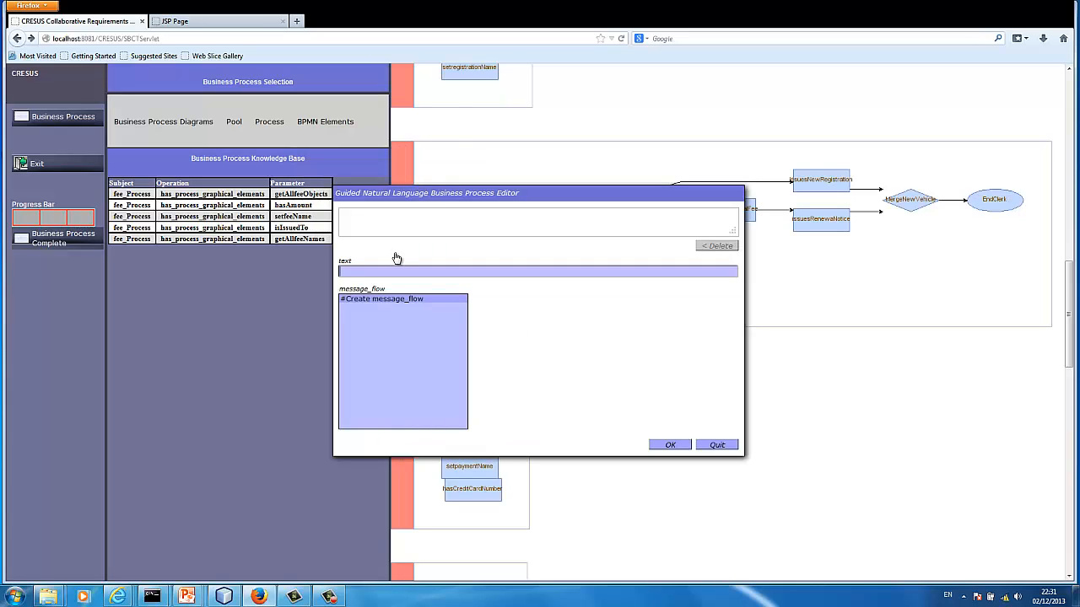
click(380, 300)
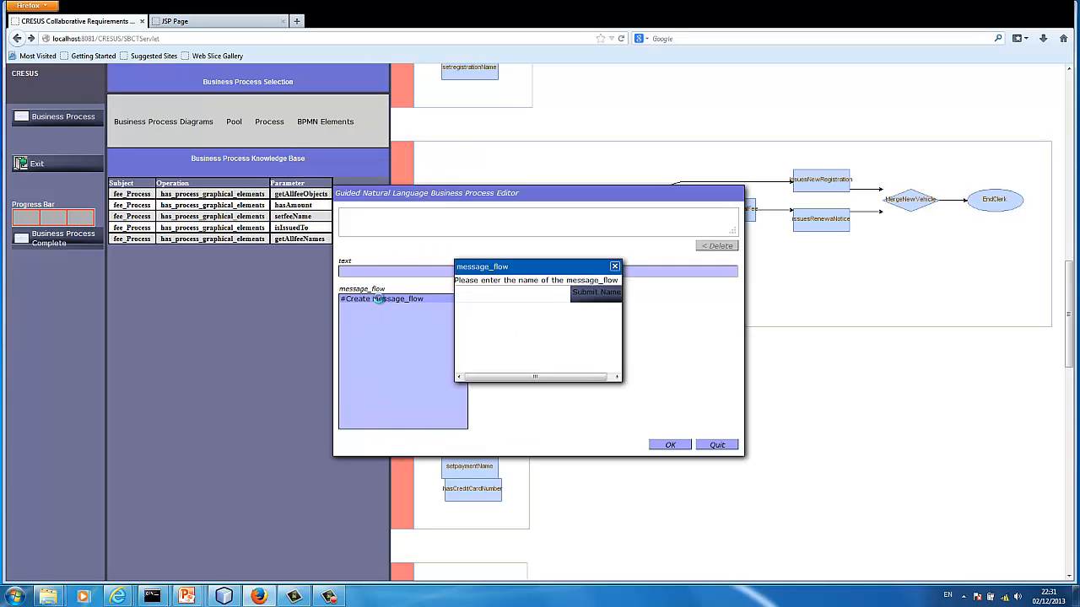
click(464, 294)
text(Calculate)
text(Reven)
key(BackSpace)
key(BackSpace)
text(newalFeeToGe)
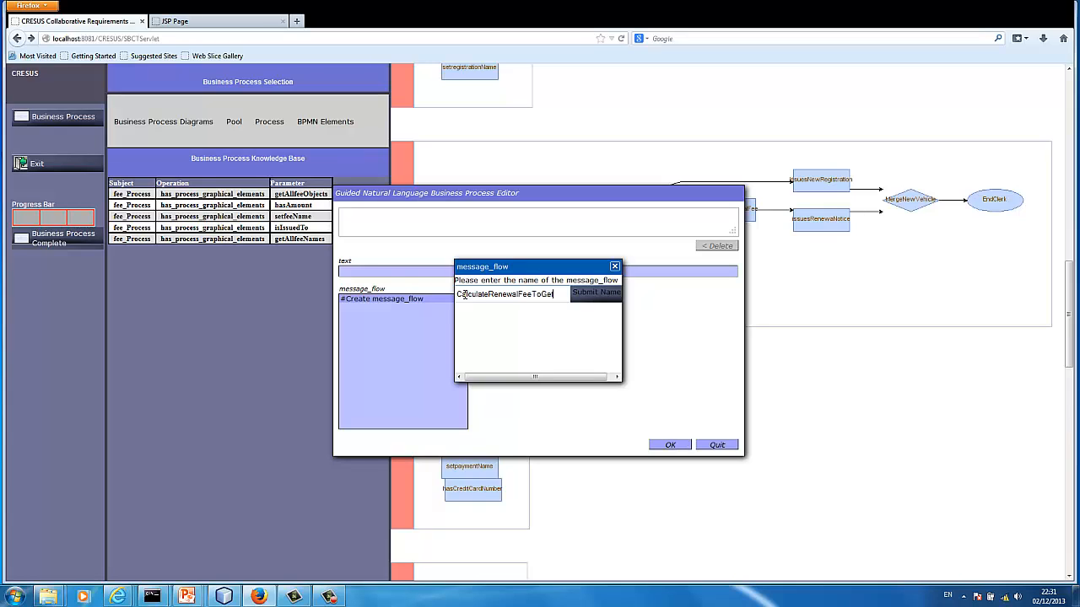
text(tFee)
click(589, 295)
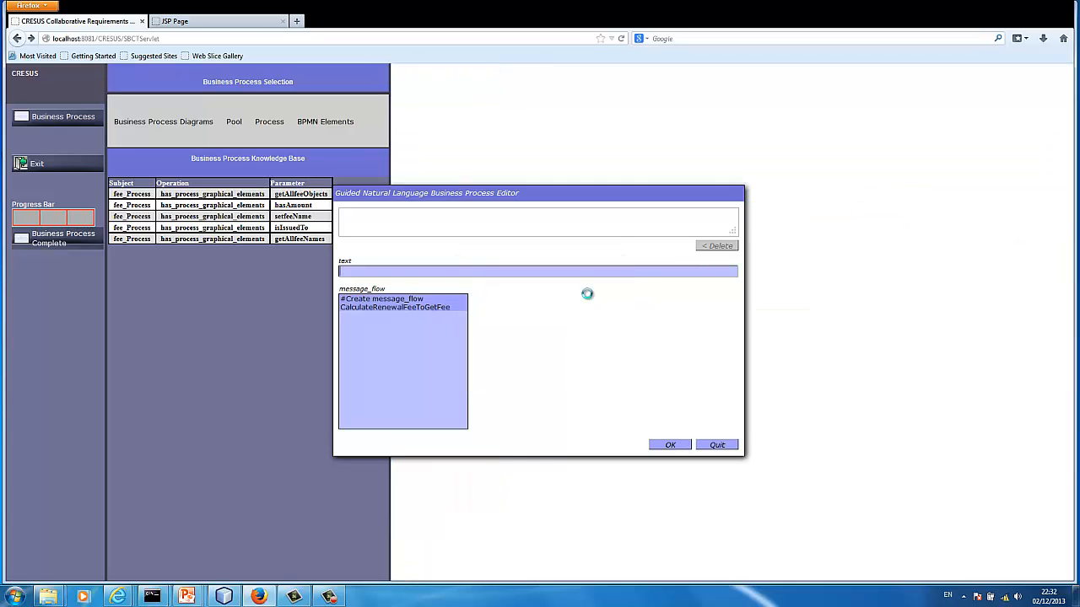
State that CalculateRenewalFeeToGetFee has calculatesRenewalFee as its has_message_flow_source_ref and end the sentence with a full stop
click(413, 309)
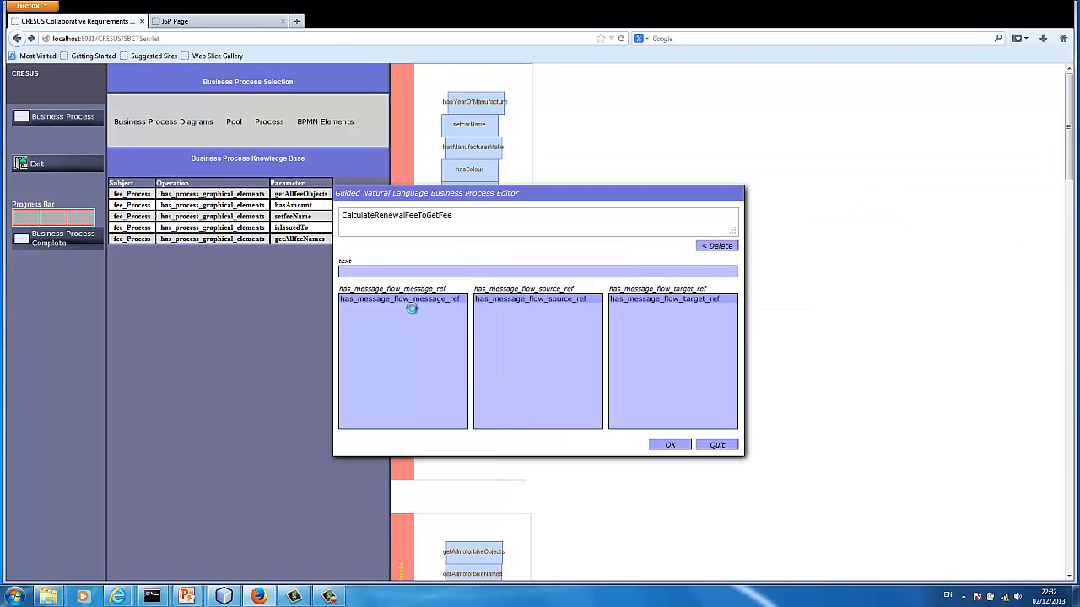
click(541, 302)
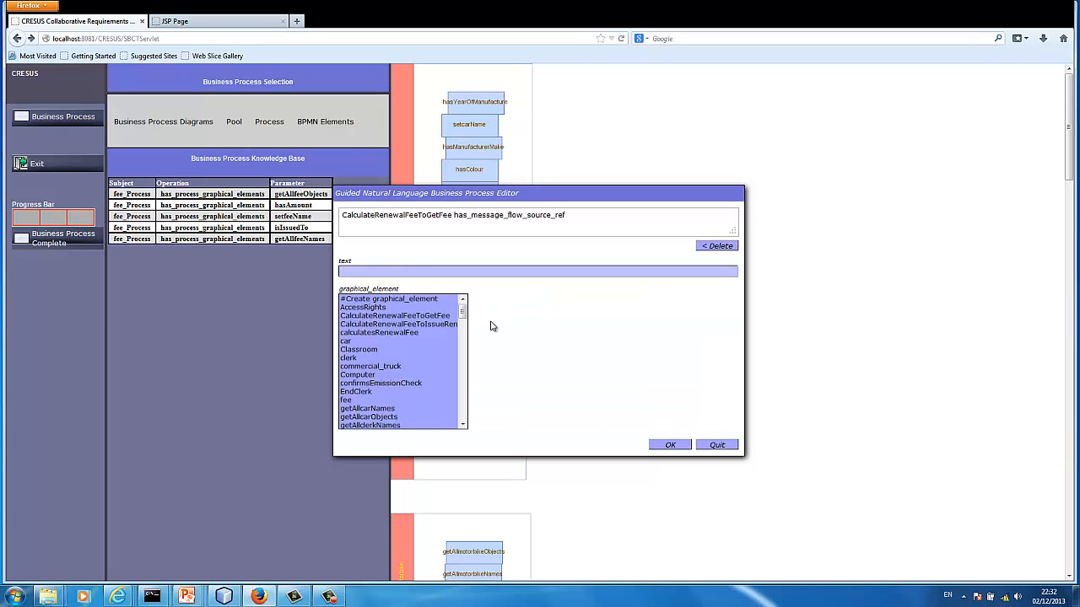
click(427, 334)
click(386, 300)
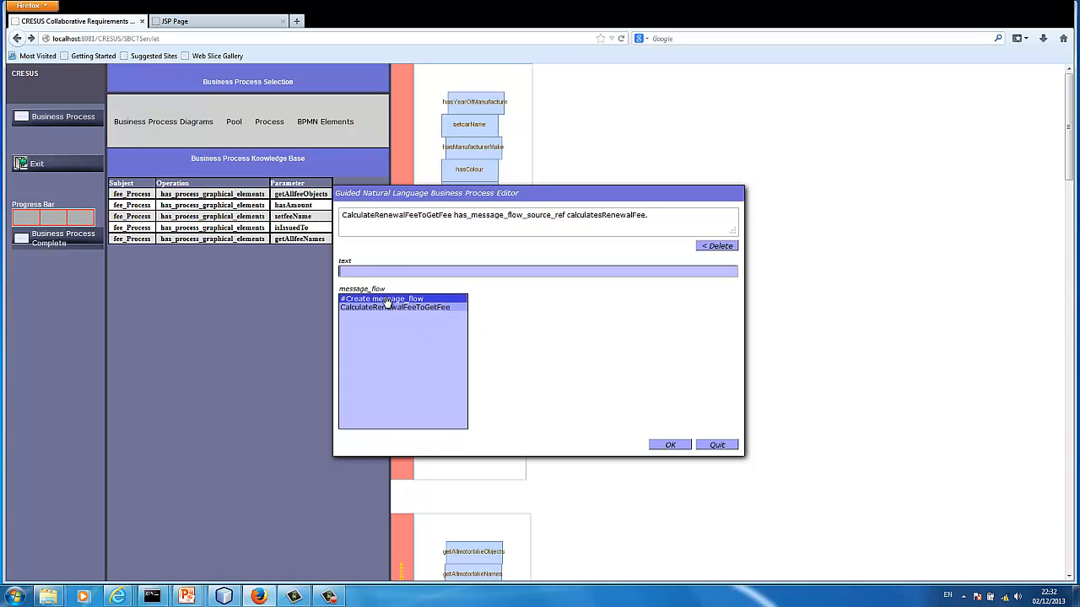
State that CalculateRenewalFeeToGetFee has GetFee as its has_message_flow_target_ref and end the sentence with a full stop
click(388, 308)
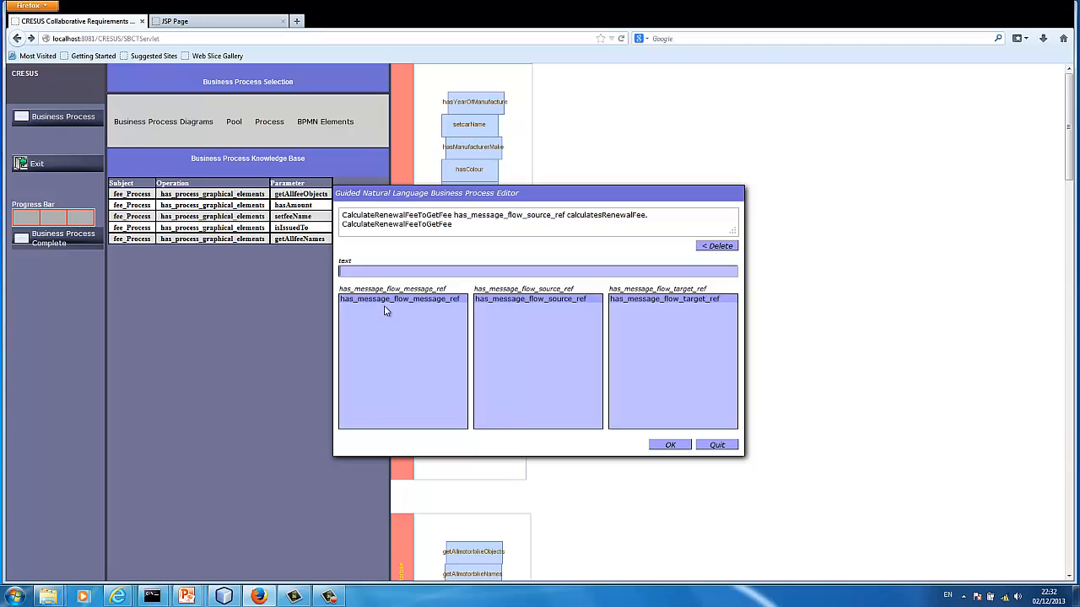
click(672, 300)
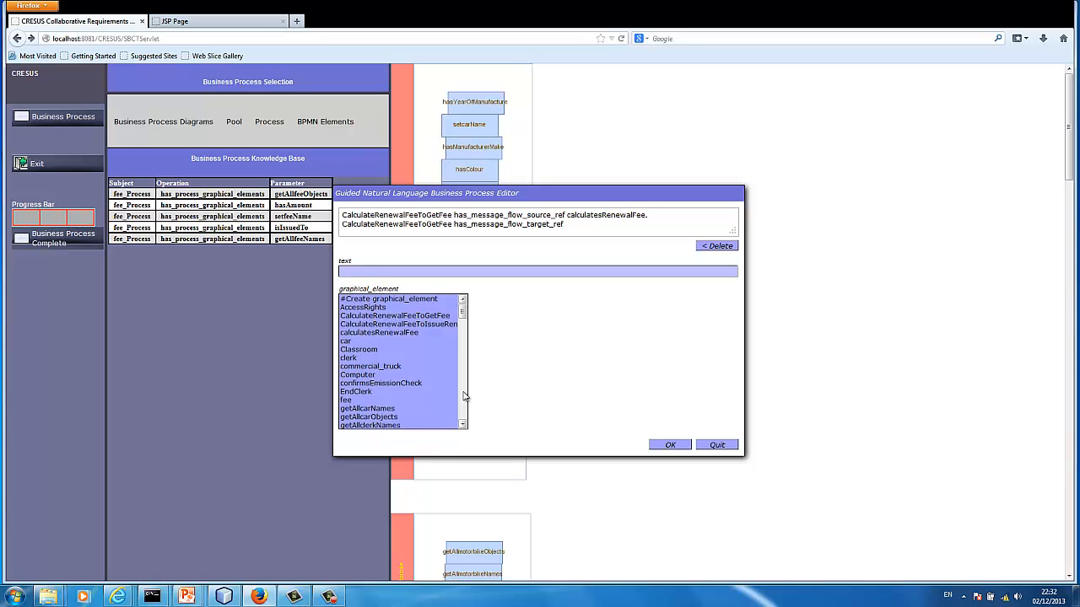
scroll(463, 397, down, 4)
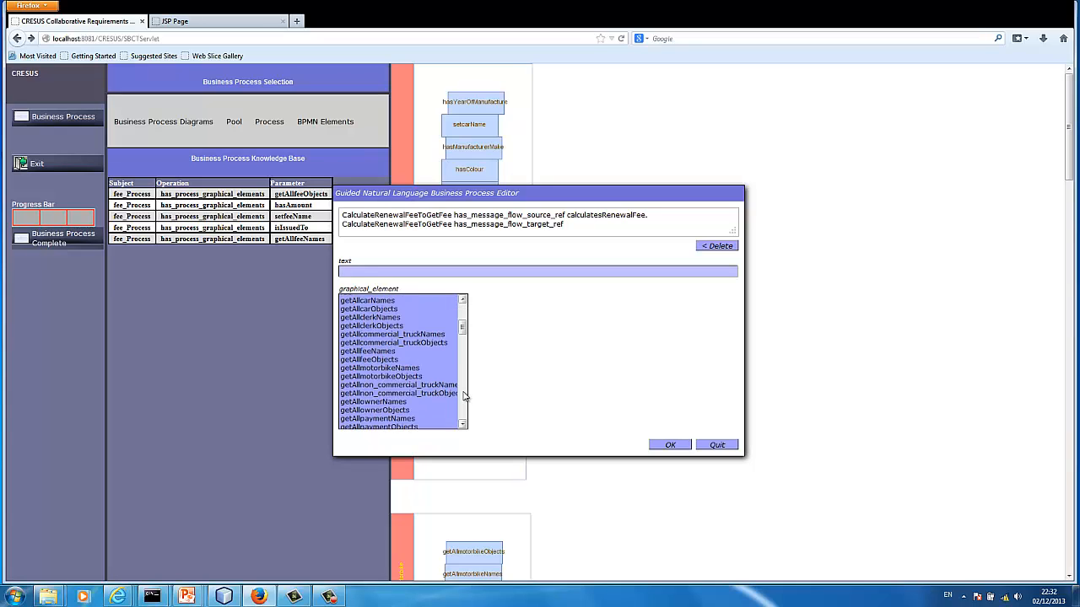
scroll(463, 397, down, 3)
click(397, 397)
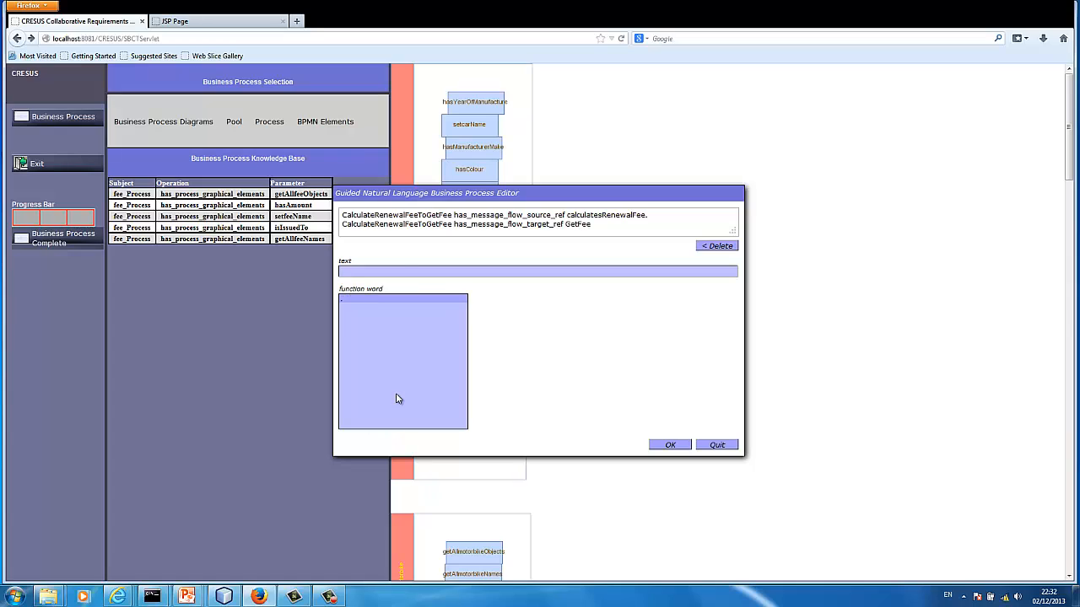
click(374, 301)
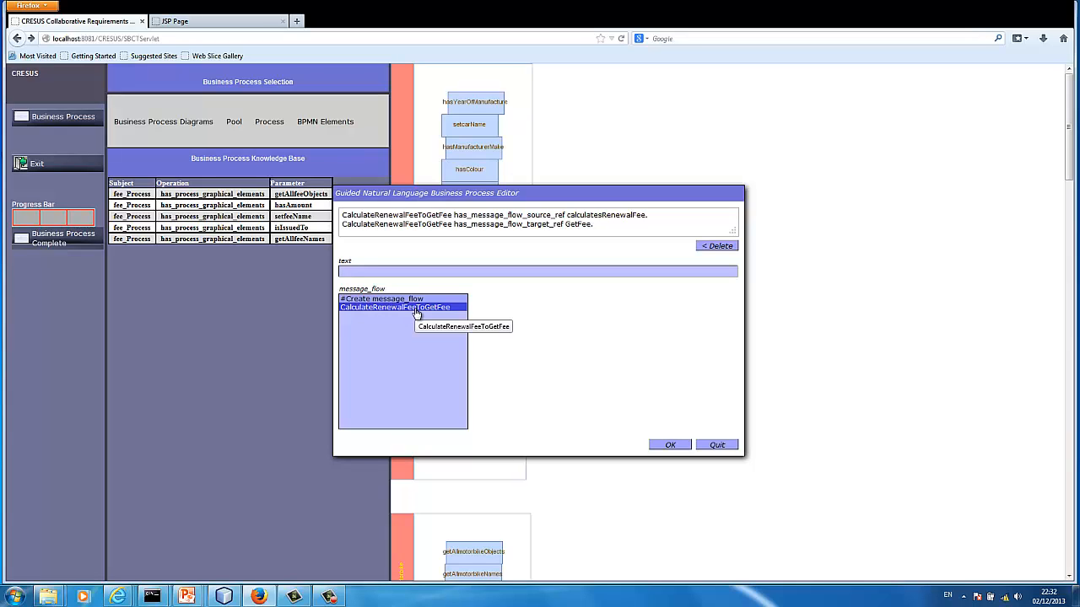
Begin another sentence for CalculateRenewalFeeToGetFee with the has_message_flow_message_ref operation
click(415, 308)
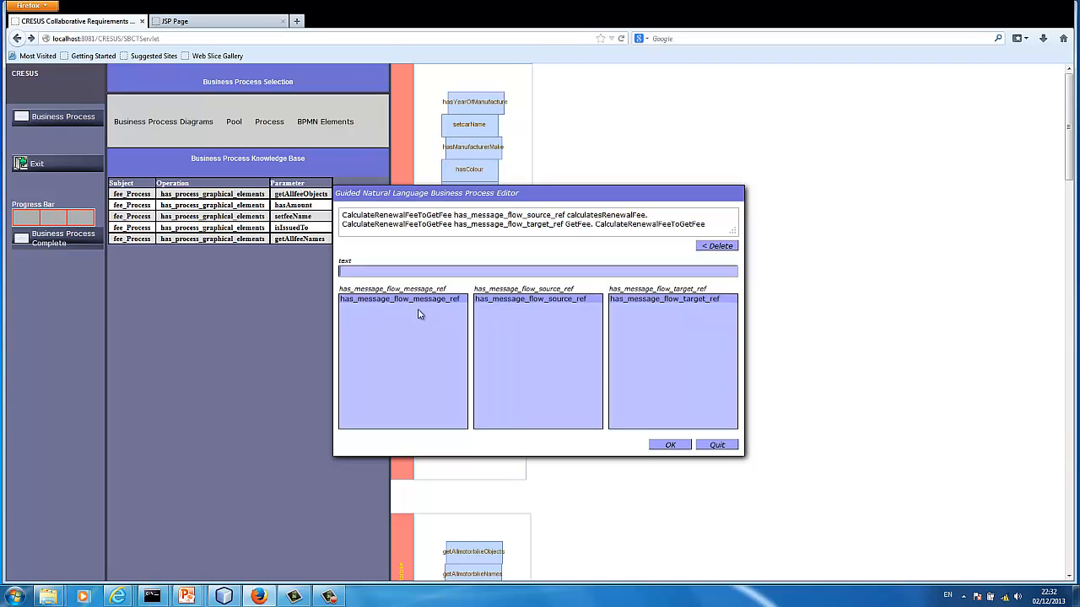
click(423, 304)
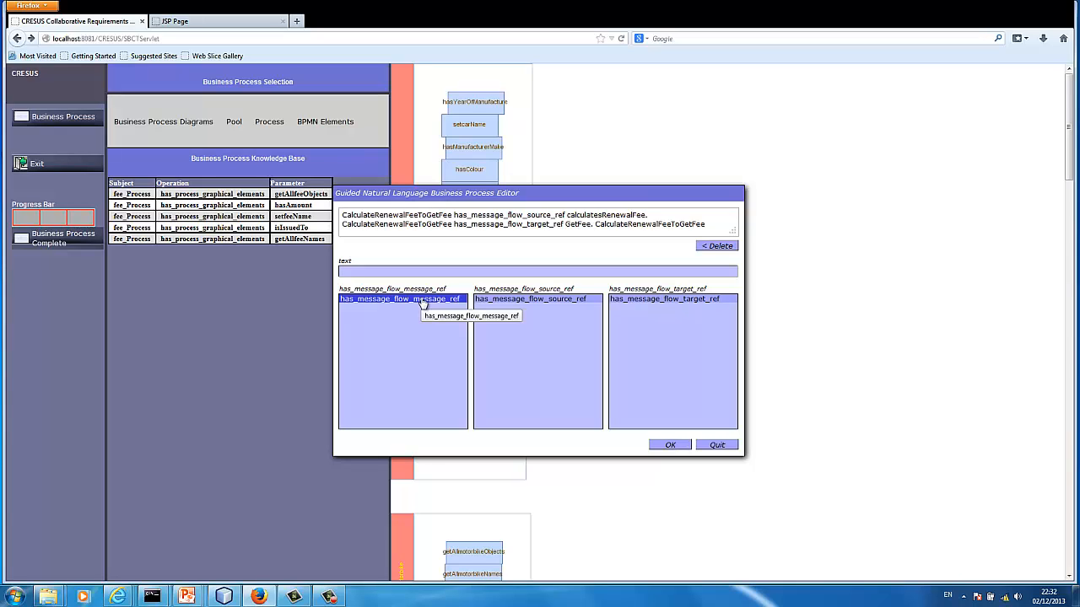
double_click(424, 301)
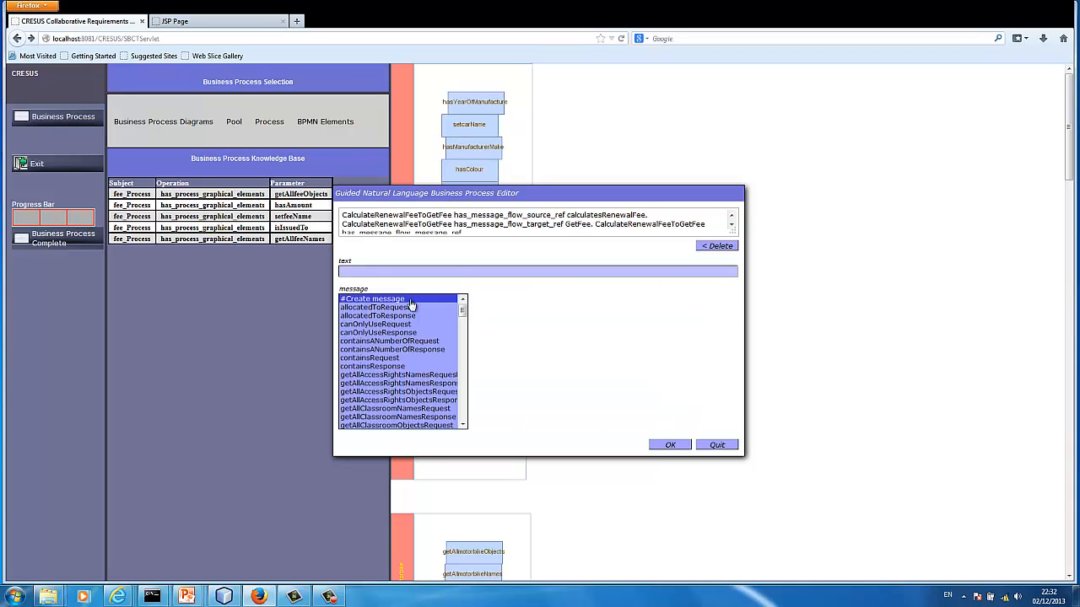
Create a new message named VehicleType for the message flow
click(412, 302)
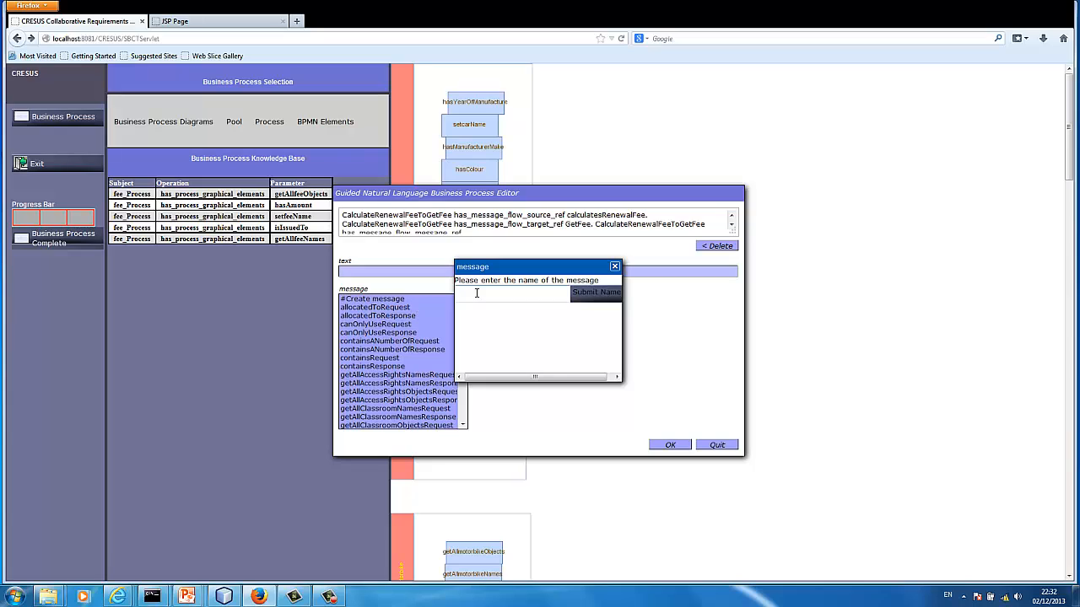
click(479, 293)
text(Vehicle)
key(BackSpace)
key(BackSpace)
key(BackSpace)
text(icleType)
click(483, 294)
key(Left)
click(595, 295)
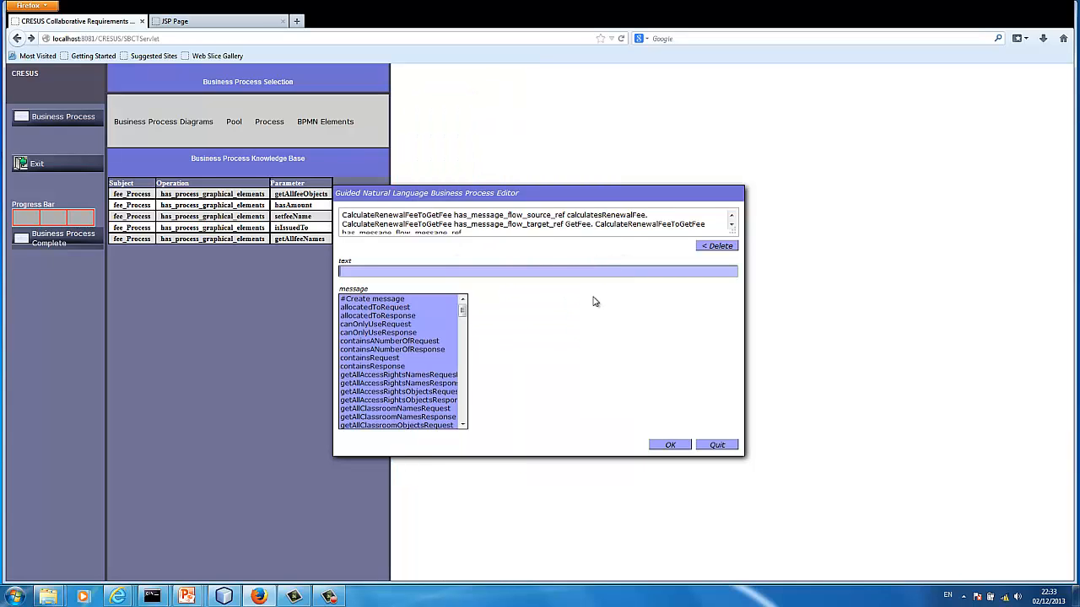
Choose VehicleType as the message reference, end the sentence with a full stop and submit the statements
scroll(463, 373, down, 10)
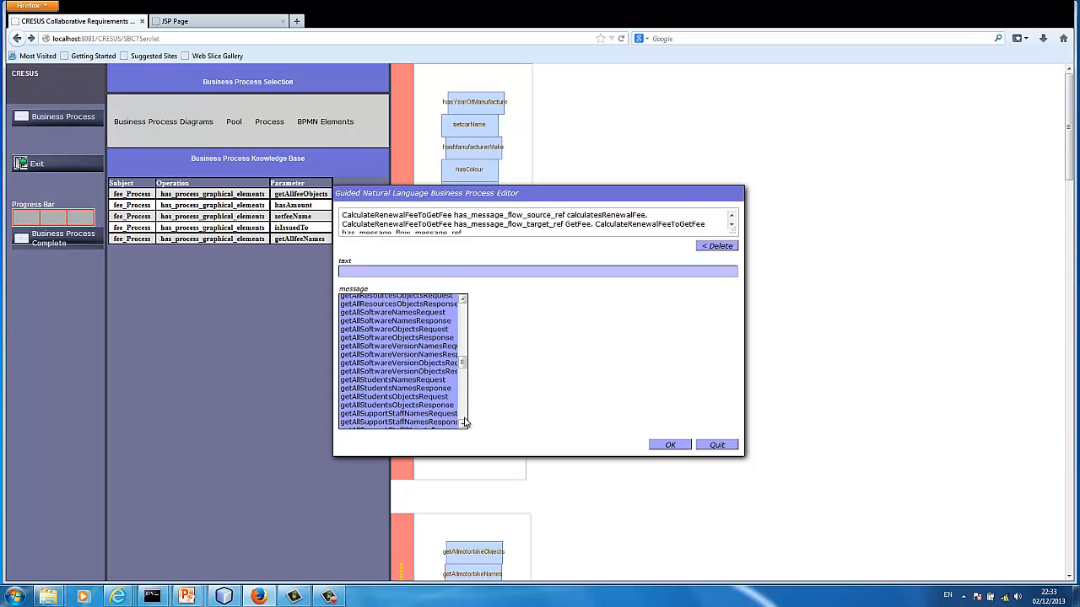
scroll(465, 422, down, 15)
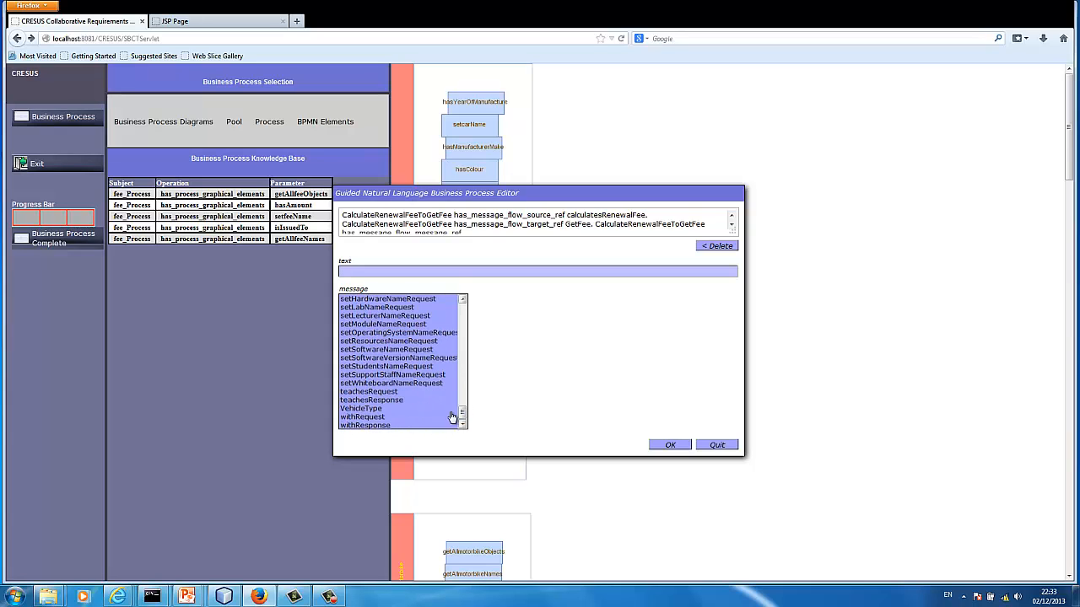
click(415, 412)
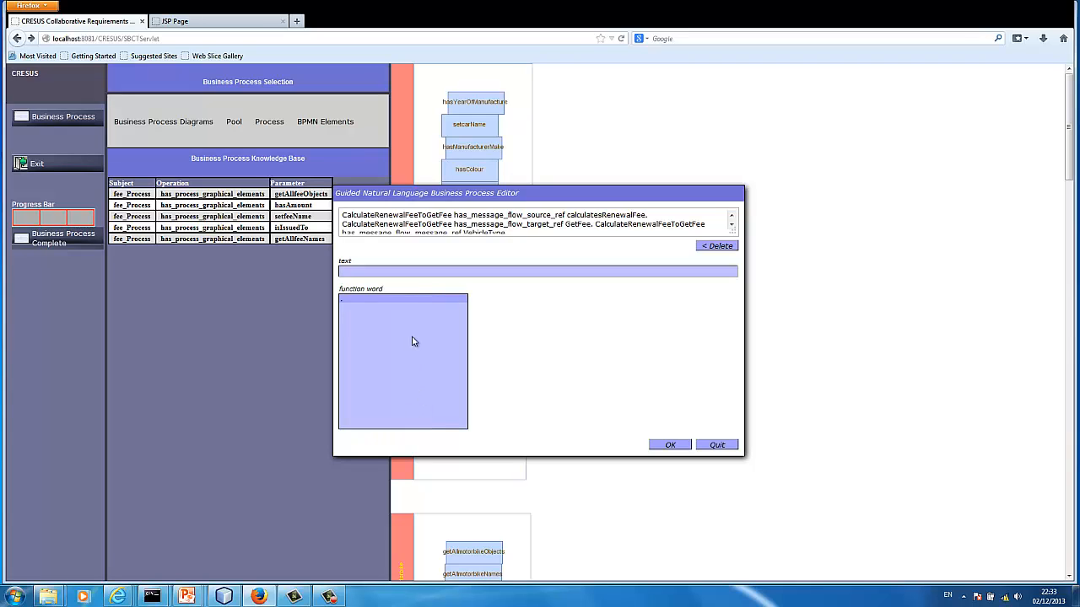
click(405, 300)
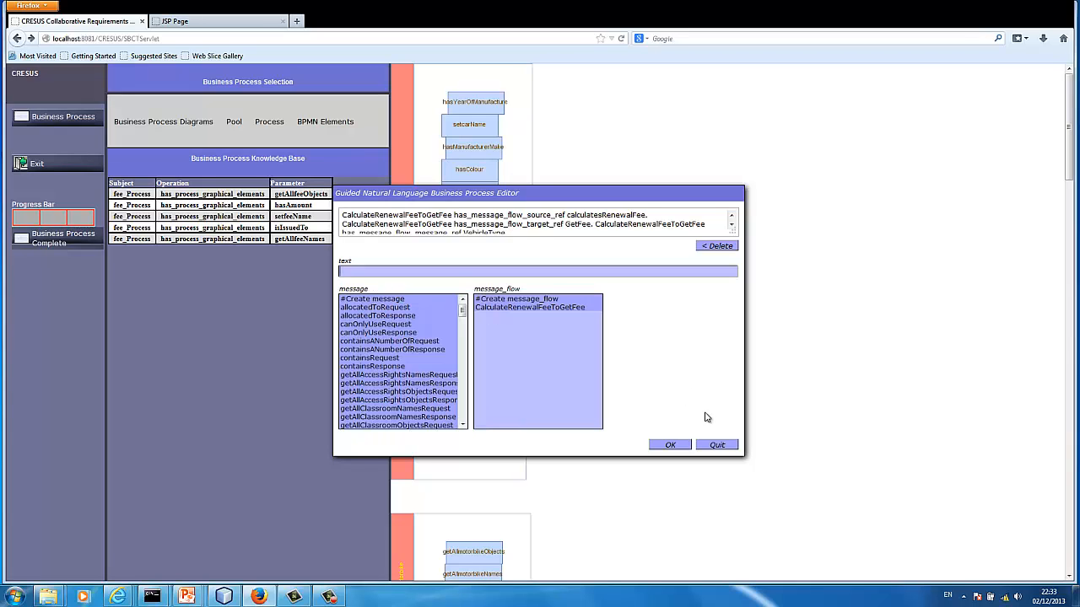
click(672, 447)
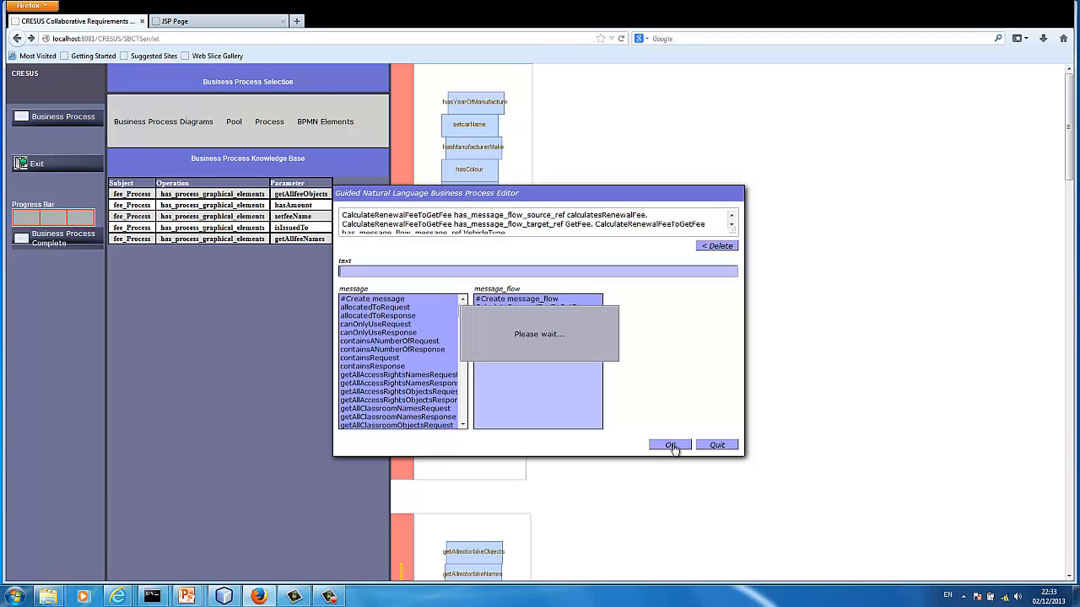
click(329, 598)
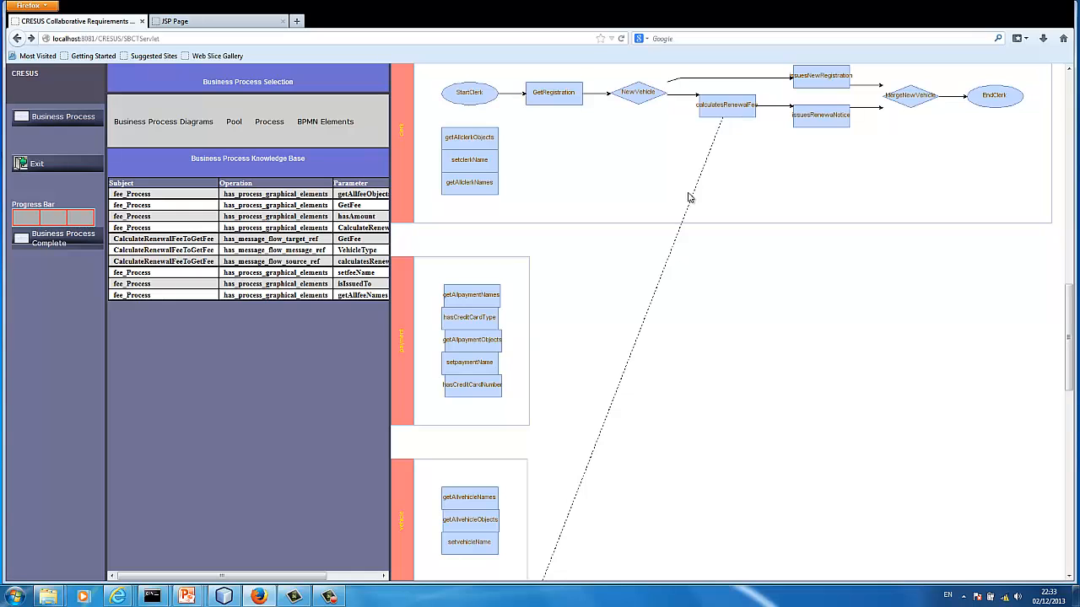
Examine the message flow drawn from calculatesRenewalFee in the clerk pool to GetFee in the fee pool
click(1069, 576)
click(1070, 575)
click(1070, 576)
click(1070, 576)
click(1069, 577)
click(1070, 577)
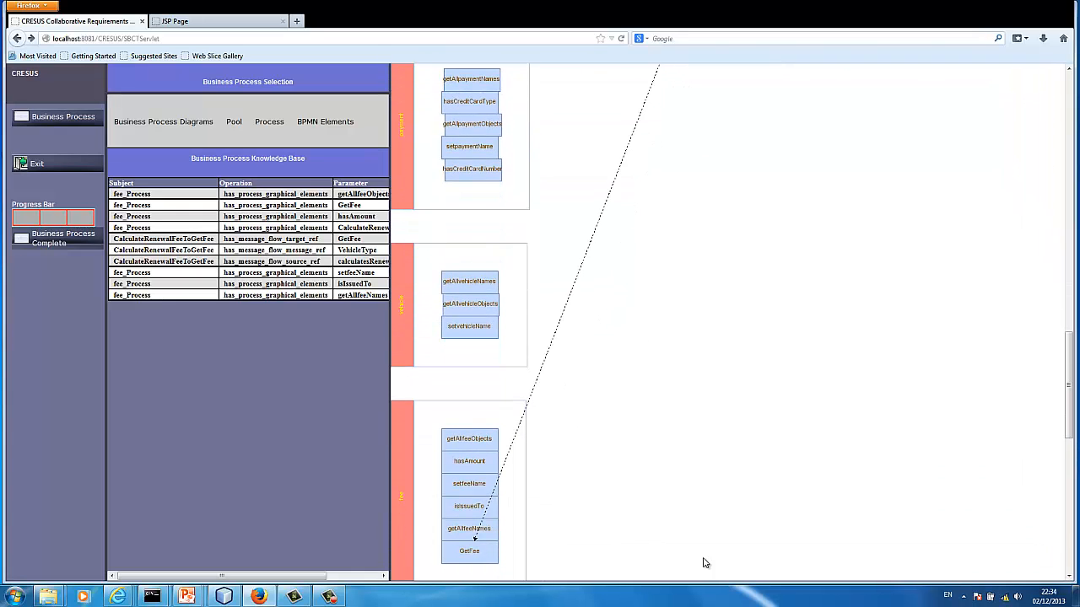
click(1069, 71)
click(1070, 71)
click(1070, 72)
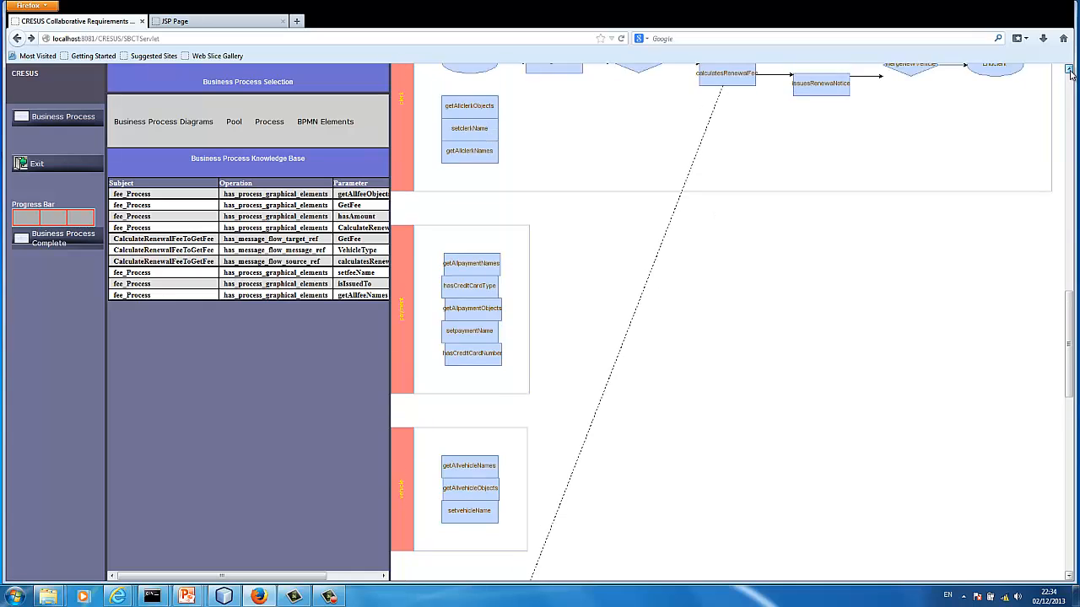
click(1070, 72)
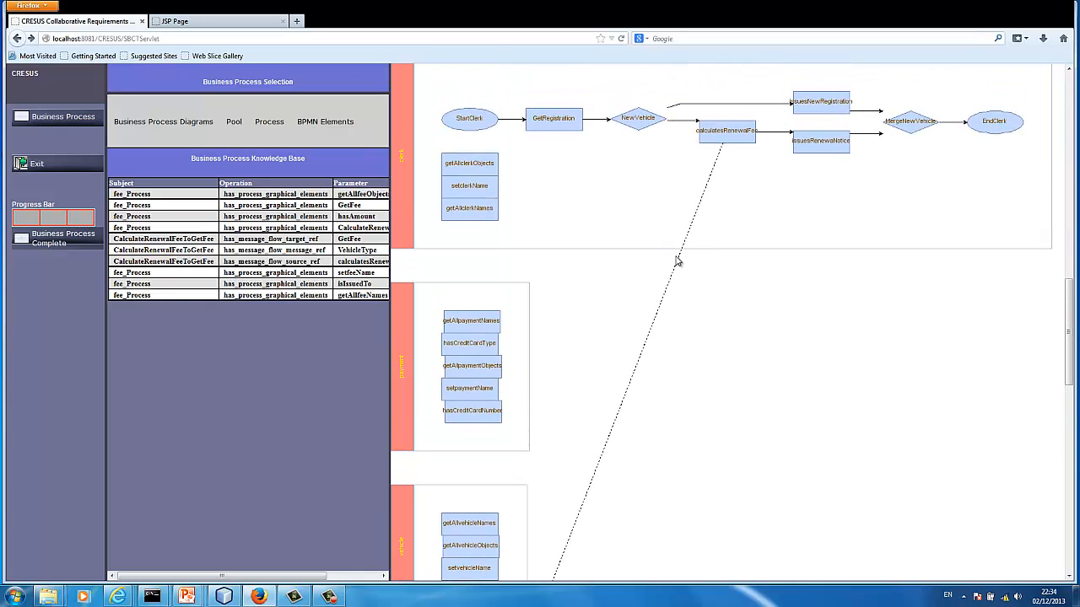
click(1068, 576)
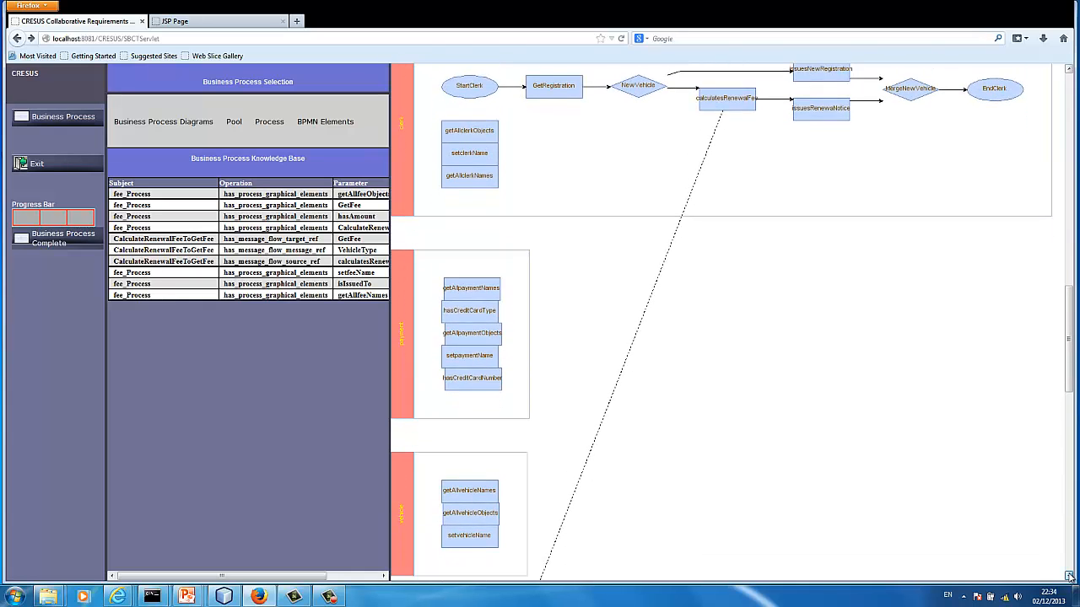
click(1069, 576)
click(1069, 576)
click(1068, 576)
click(1069, 576)
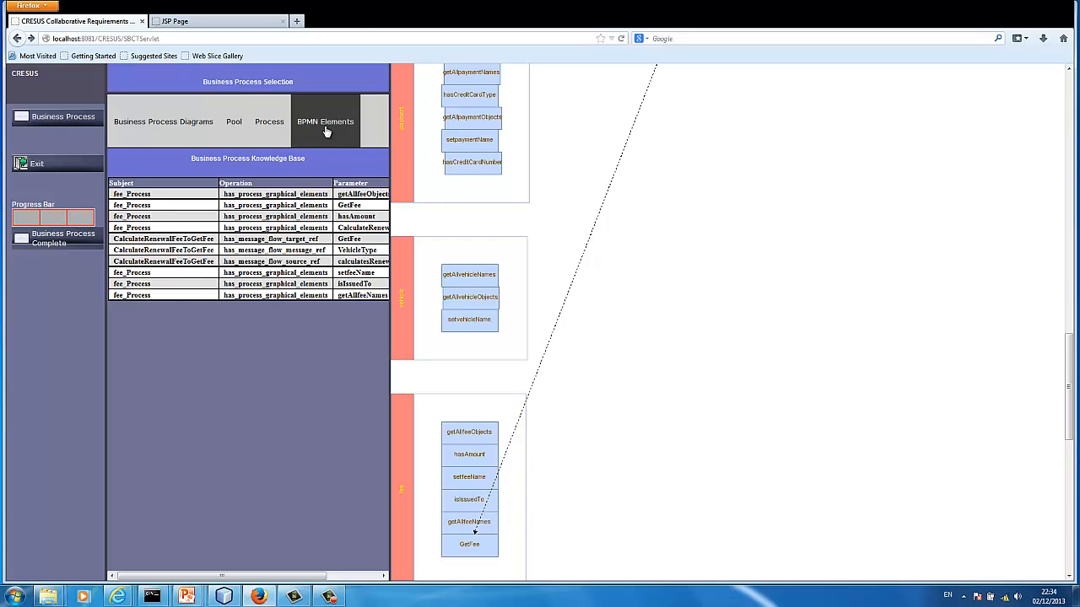
click(329, 596)
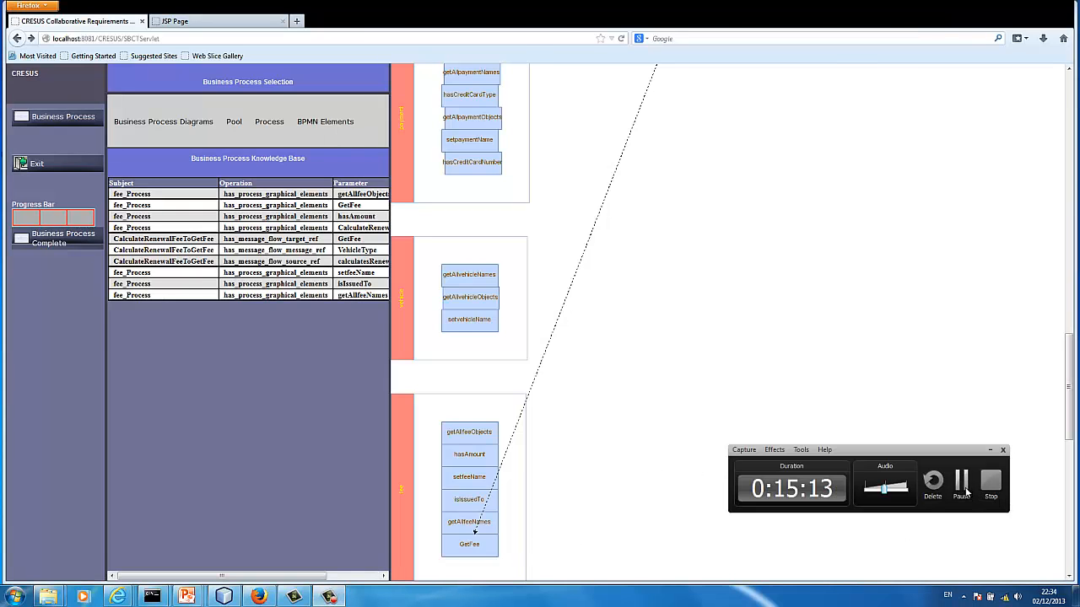
click(966, 494)
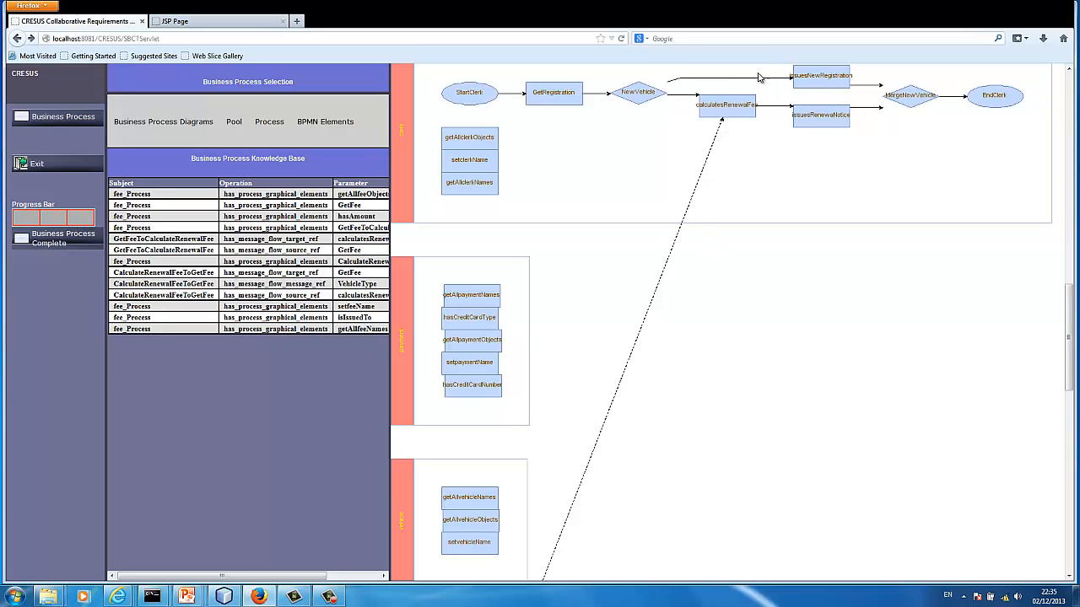
Check both ends of the message flows between calculatesRenewalFee and GetFee, including the return flow GetFeeToCalculateRenewalFee
click(1069, 576)
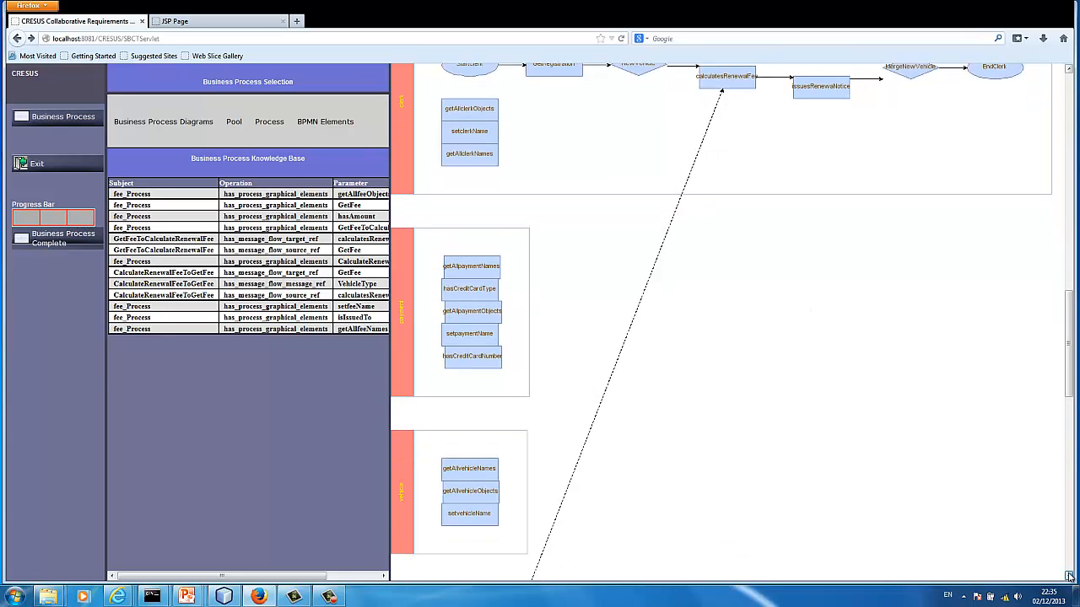
click(1069, 577)
click(1069, 577)
click(1069, 577)
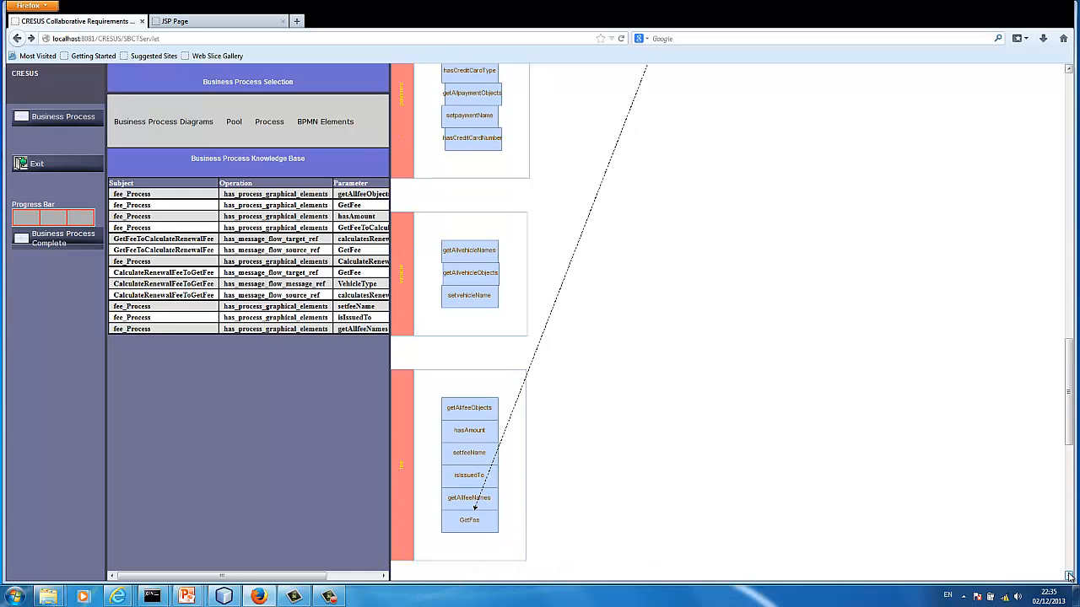
click(1069, 70)
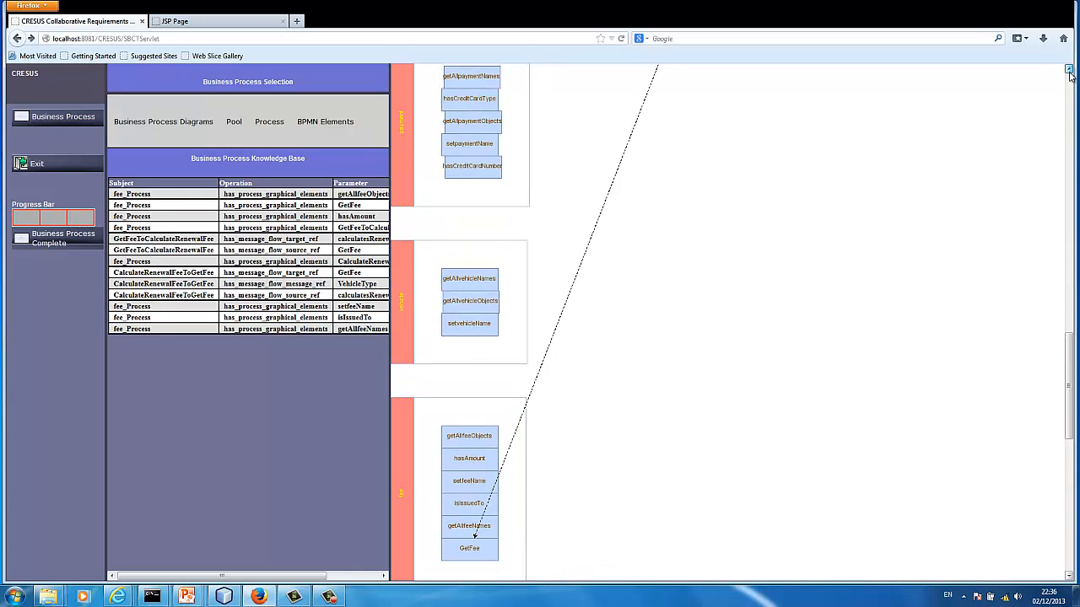
click(1069, 70)
click(1069, 70)
click(1069, 70)
click(1069, 70)
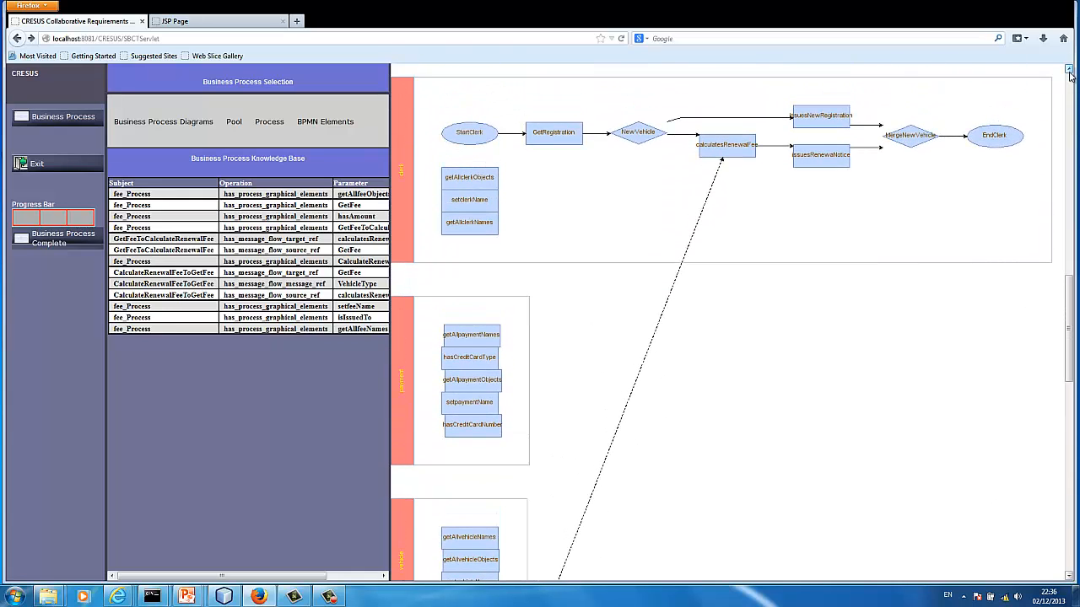